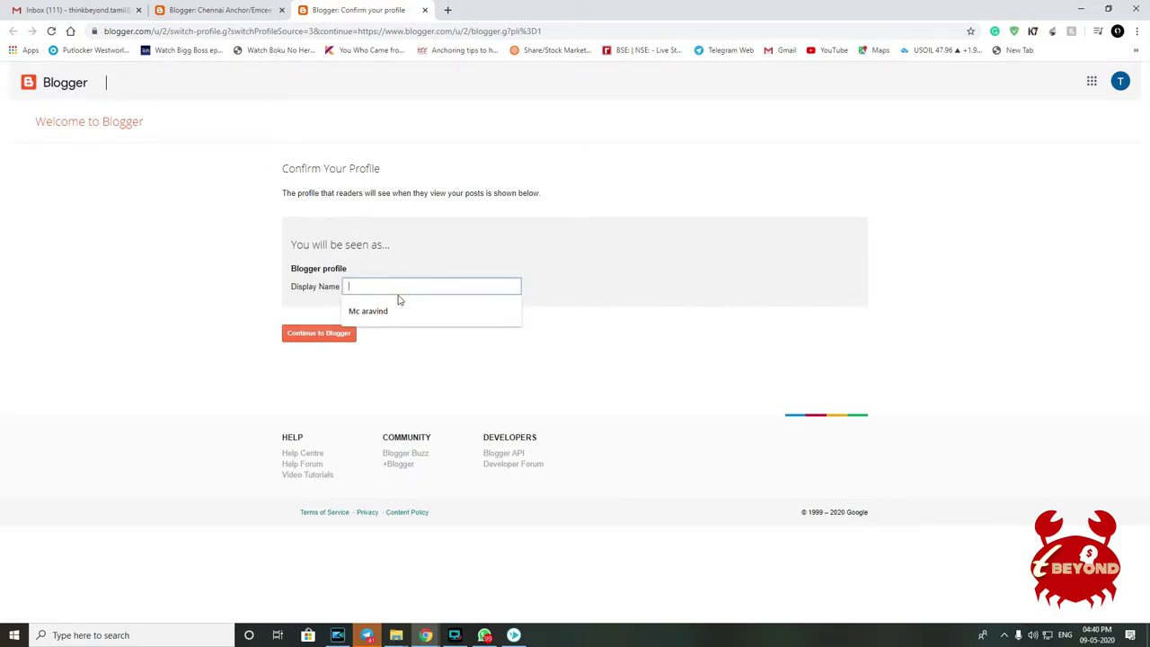
Enter the profile's display name with both words capitalised and continue to Blogger
{"action": "left_click", "coordinate": [398, 316]}
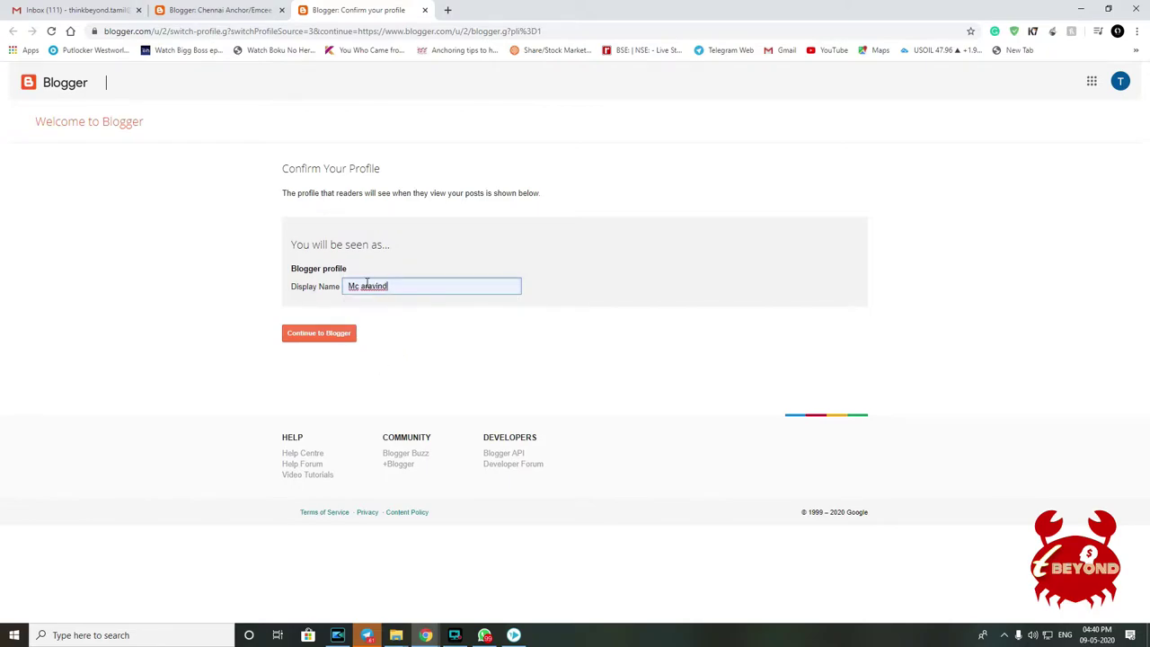
{"action": "left_click", "coordinate": [371, 286]}
{"action": "key", "text": "BackSpace"}
{"action": "type", "text": "A"}
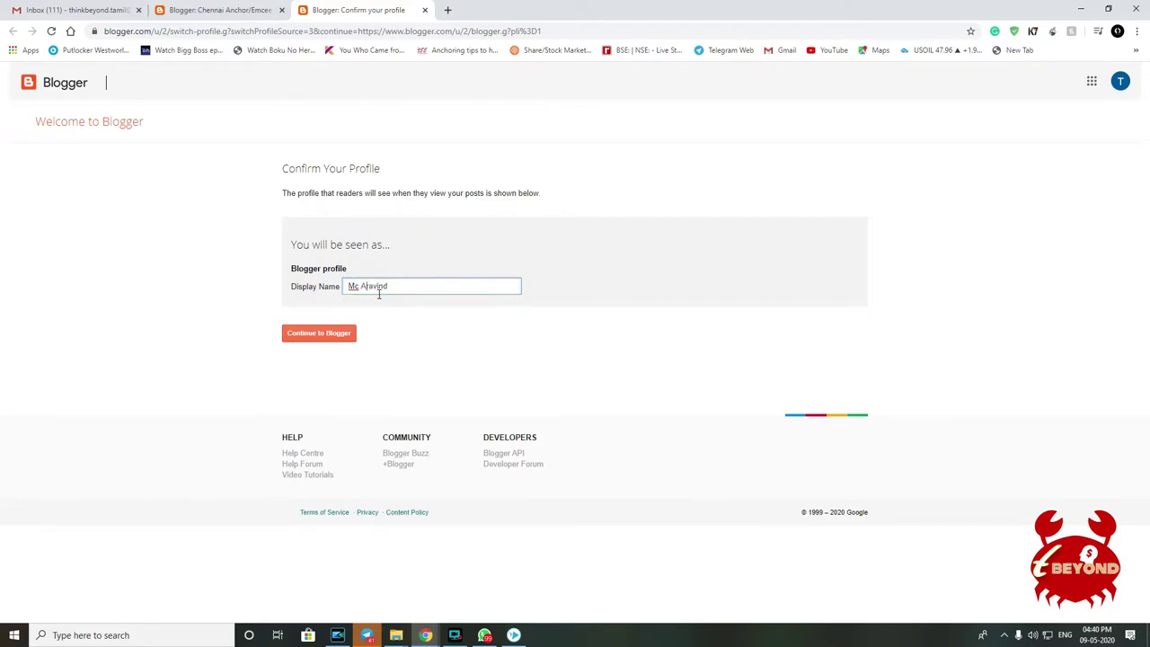
{"action": "left_click", "coordinate": [338, 335]}
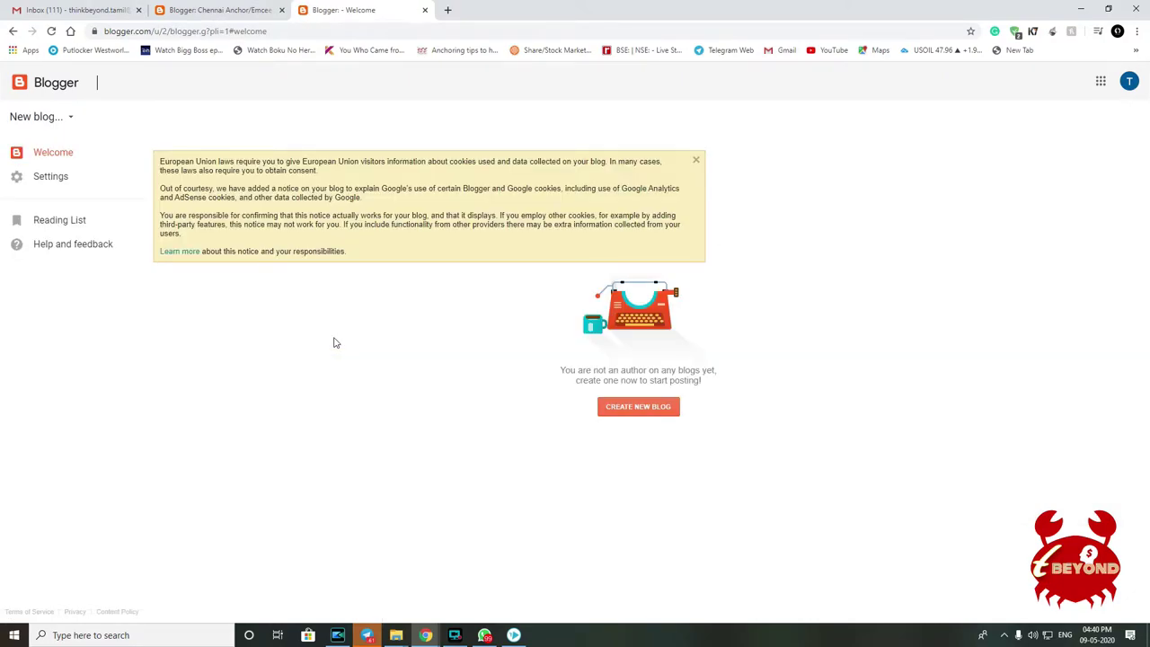
Dismiss the cookie notice and start a new blog titled "Youtube Daily Videos"
{"action": "left_click", "coordinate": [695, 161]}
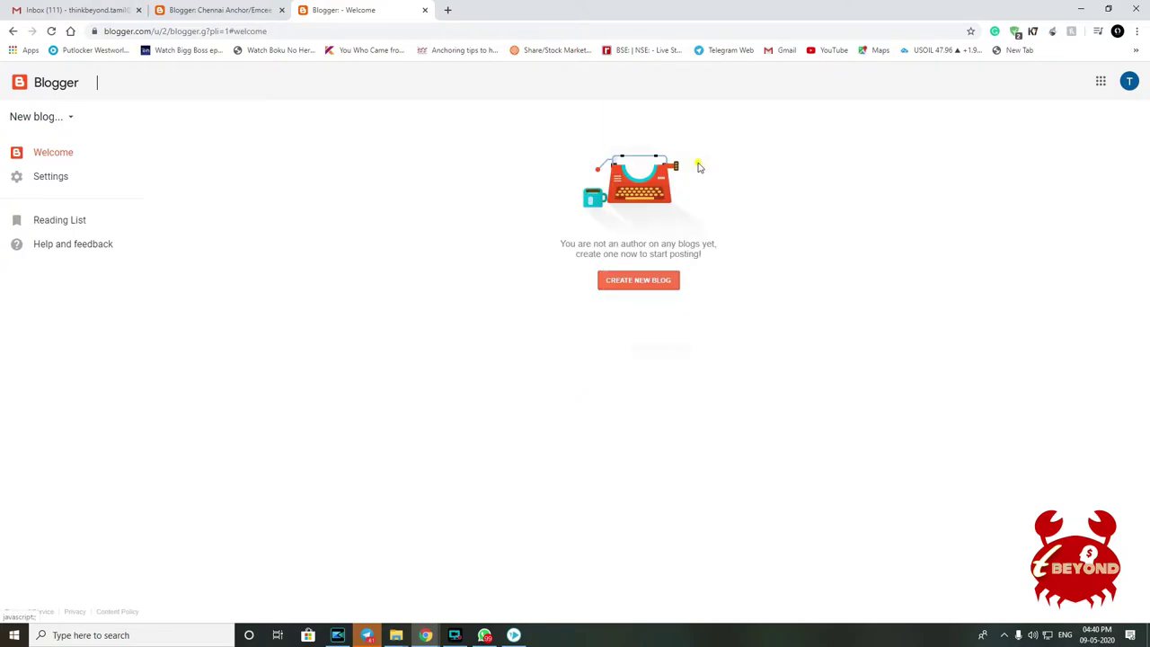
{"action": "left_click", "coordinate": [656, 280]}
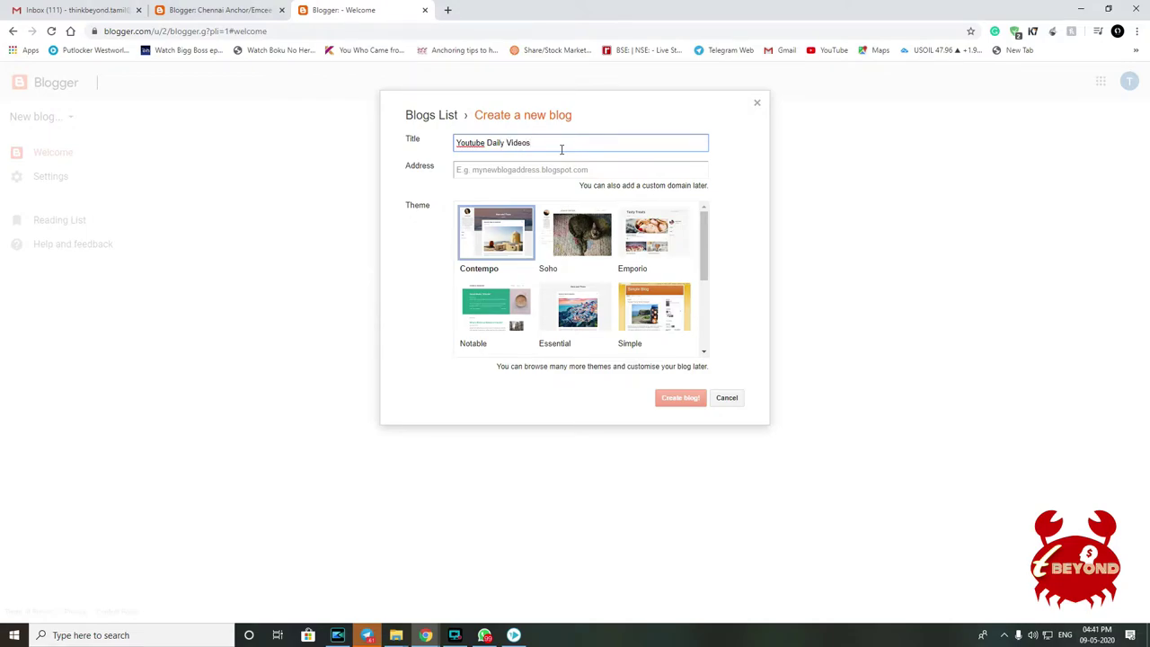
Set the new blog's address to thinkbeyondtamil.blogspot.com, without a www prefix
{"action": "left_click", "coordinate": [527, 171]}
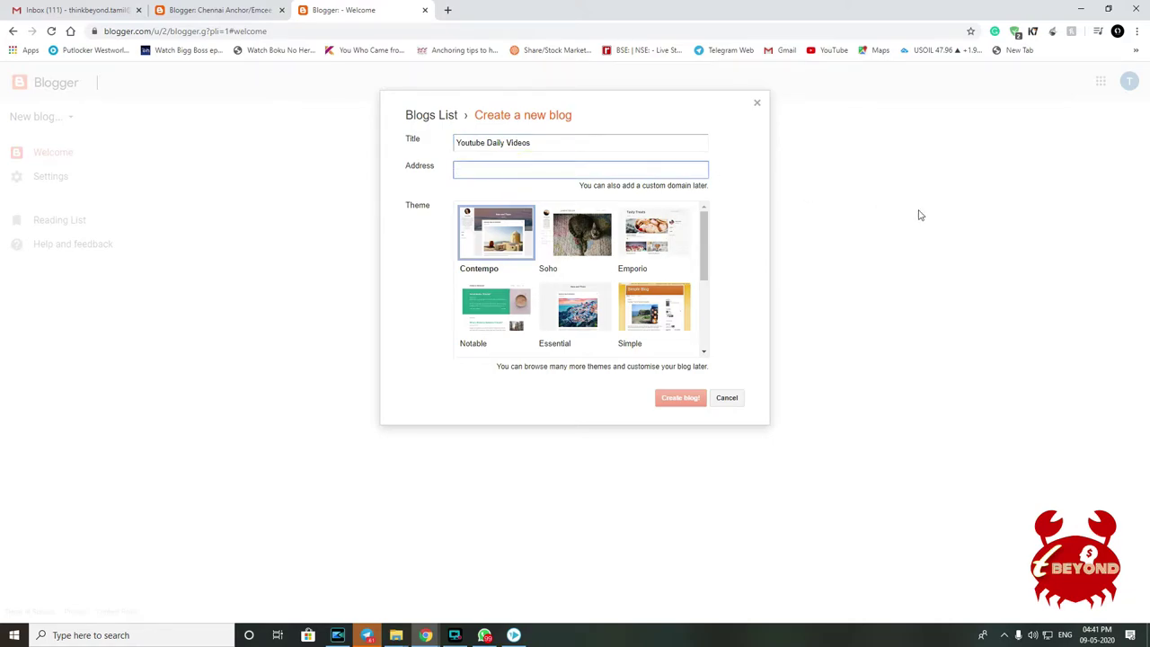
{"action": "type", "text": "www"}
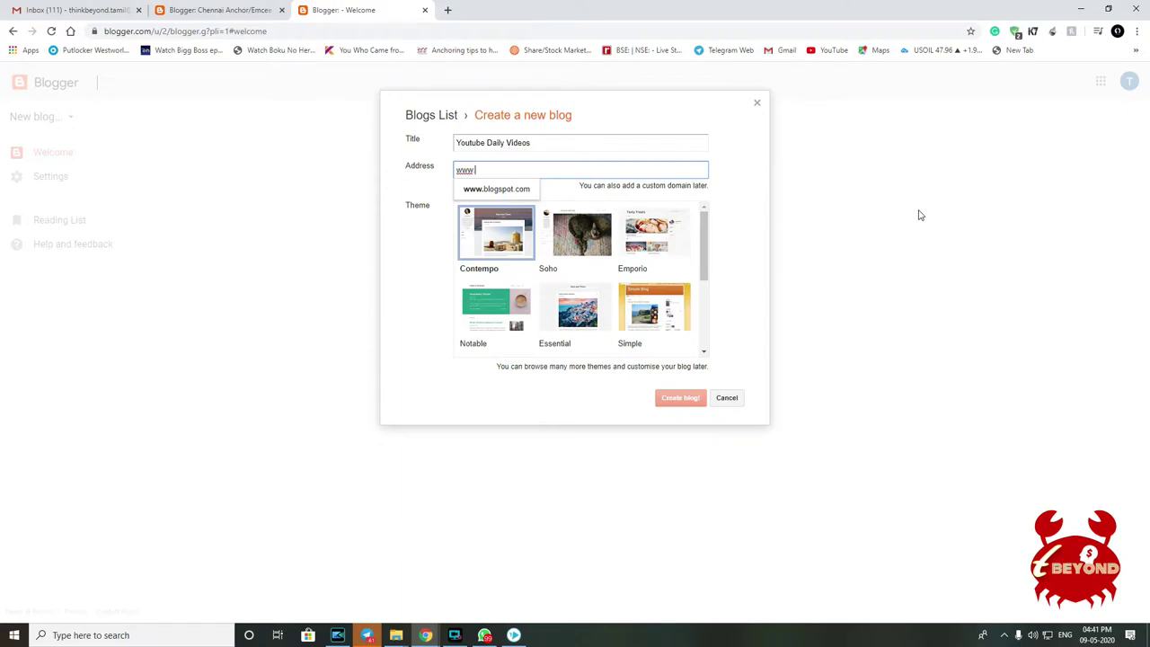
{"action": "key", "text": "BackSpace"}
{"action": "key", "text": "BackSpace"}
{"action": "key", "text": "BackSpace"}
{"action": "type", "text": "www.thinkbeyondtamil.blogspot.com"}
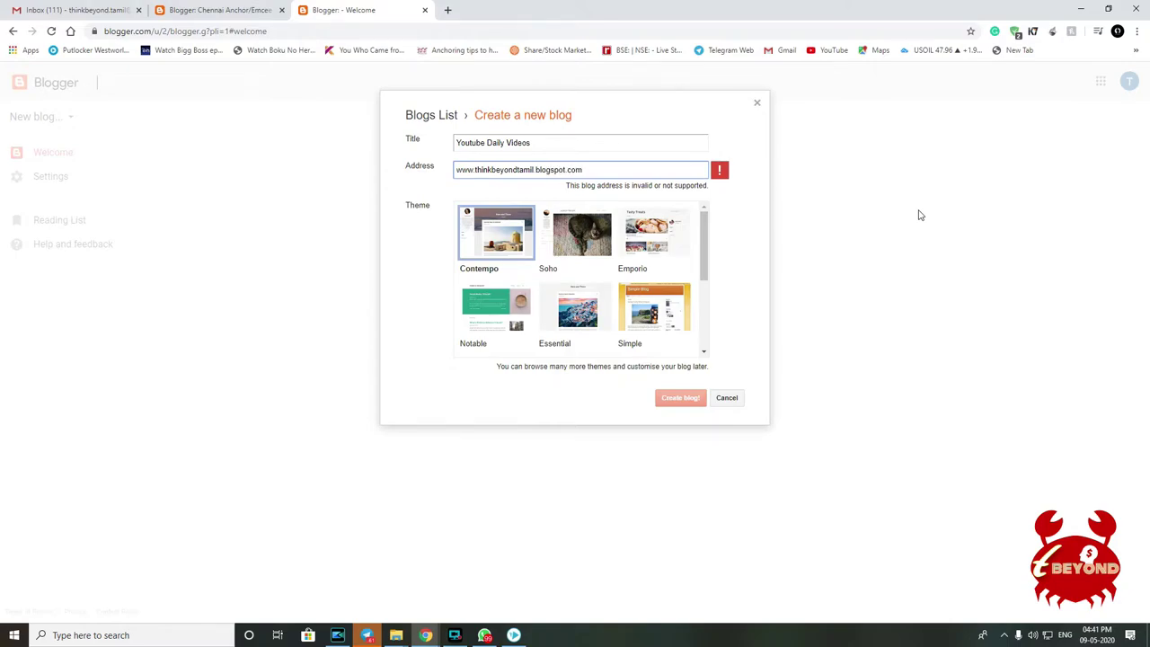
{"action": "left_click", "coordinate": [730, 199]}
{"action": "left_click_drag", "start_coordinate": [475, 169], "coordinate": [443, 162]}
{"action": "key", "text": "BackSpace"}
{"action": "left_click", "coordinate": [557, 187]}
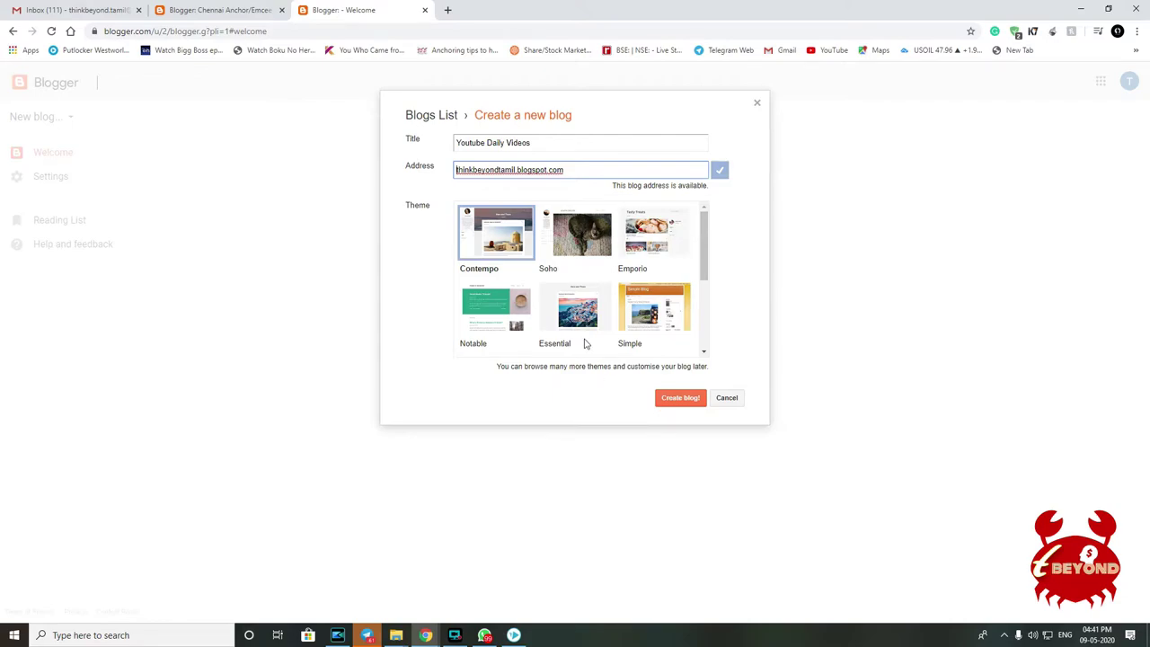
Choose the Ethereal theme and create the blog
{"action": "scroll", "coordinate": [585, 344], "scroll_direction": "down", "scroll_amount": 3}
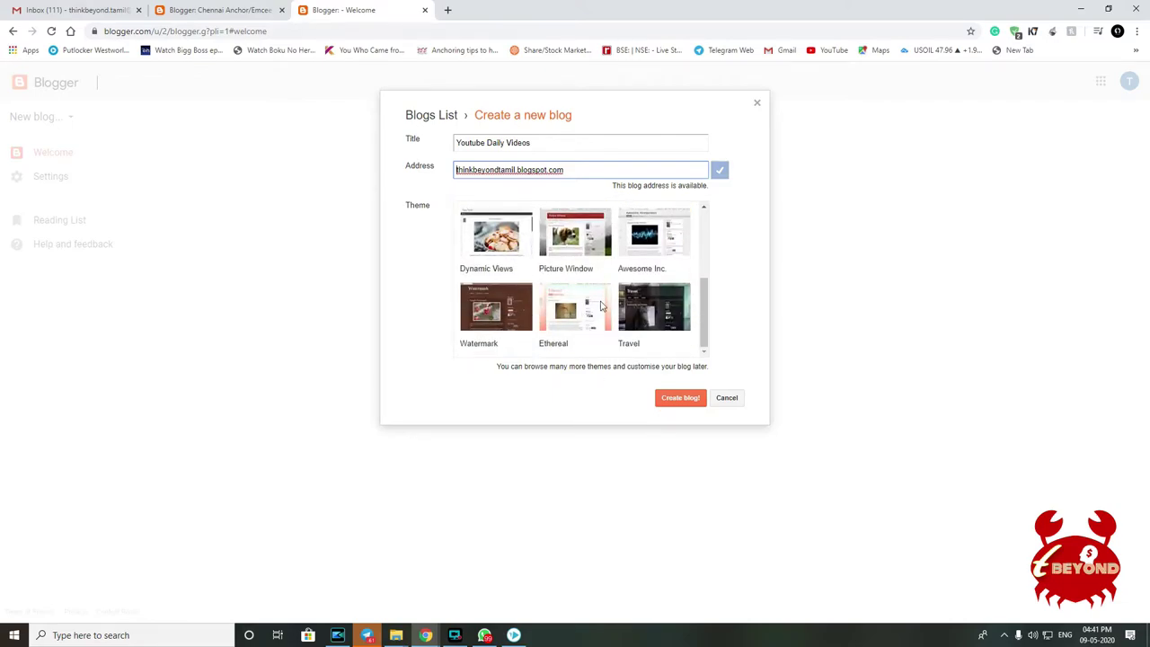
{"action": "scroll", "coordinate": [580, 314], "scroll_direction": "up", "scroll_amount": 3}
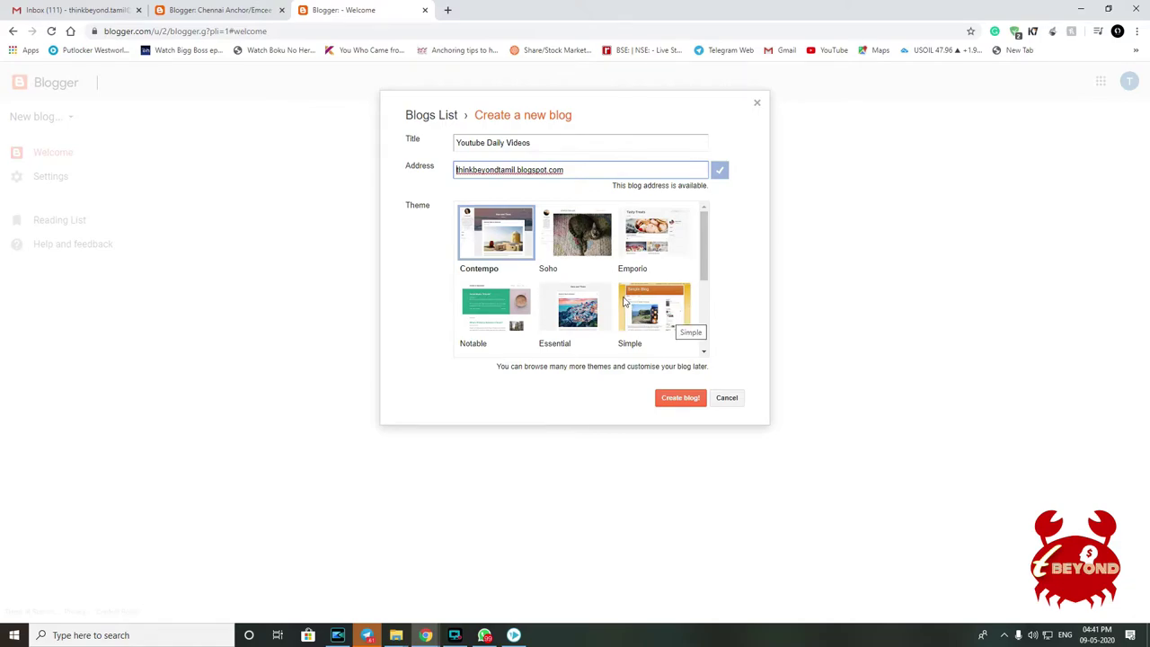
{"action": "scroll", "coordinate": [571, 311], "scroll_direction": "down", "scroll_amount": 3}
{"action": "left_click", "coordinate": [571, 310]}
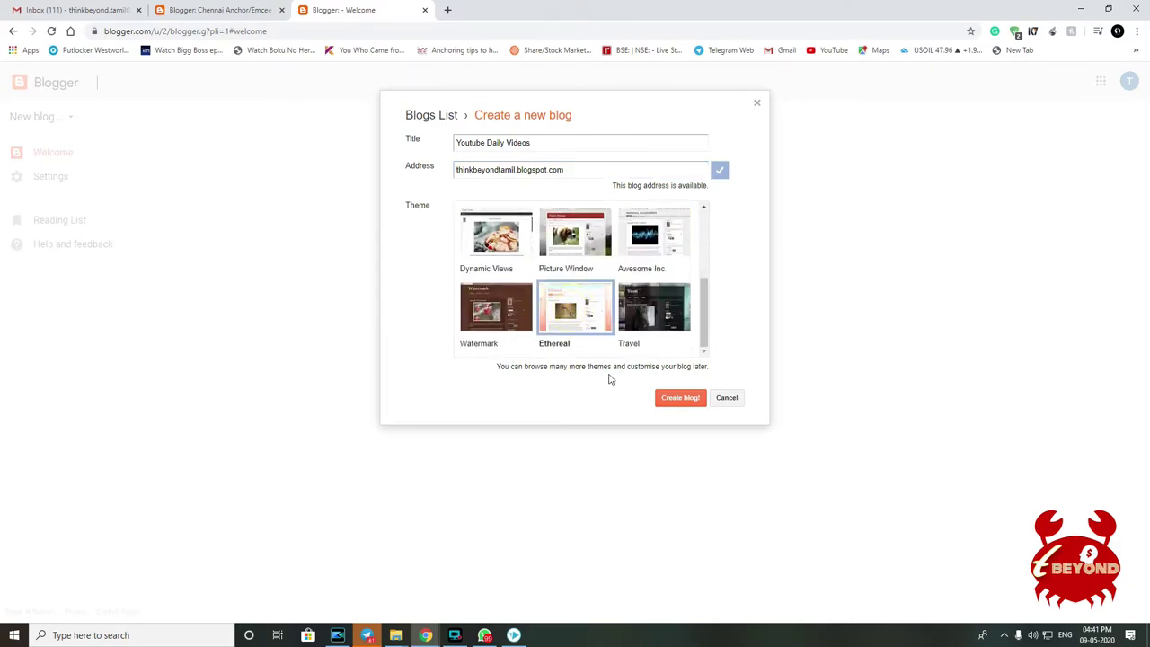
{"action": "left_click", "coordinate": [687, 399]}
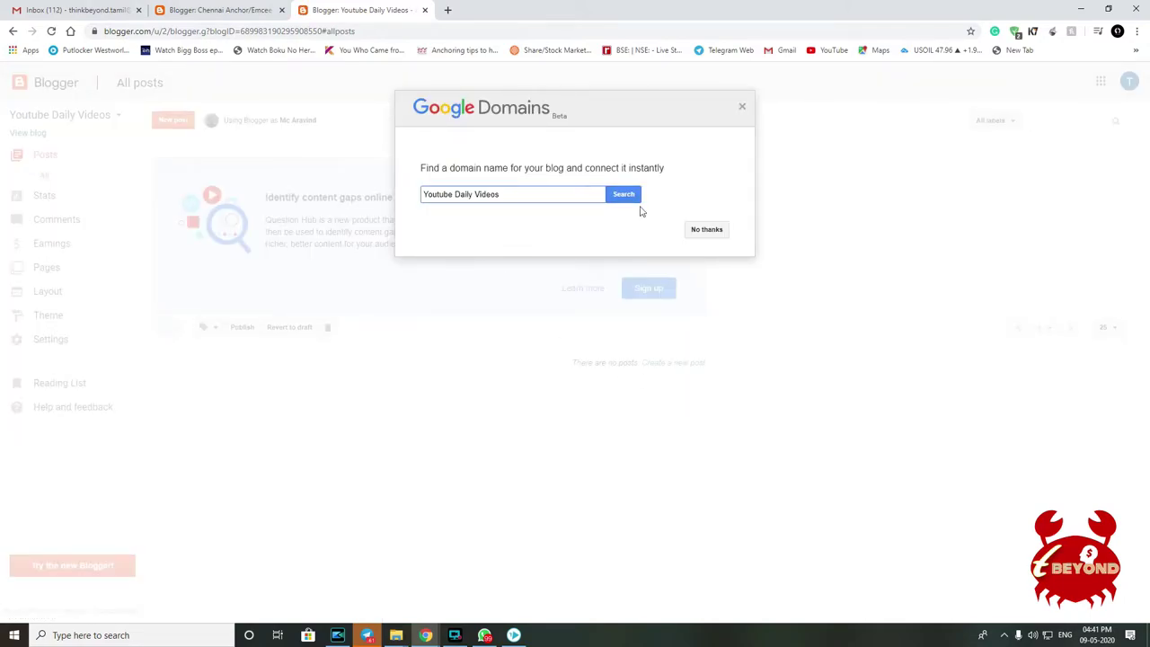
Dismiss the Google Domains offer and the Question Hub banner, and start a new post
{"action": "left_click", "coordinate": [708, 231]}
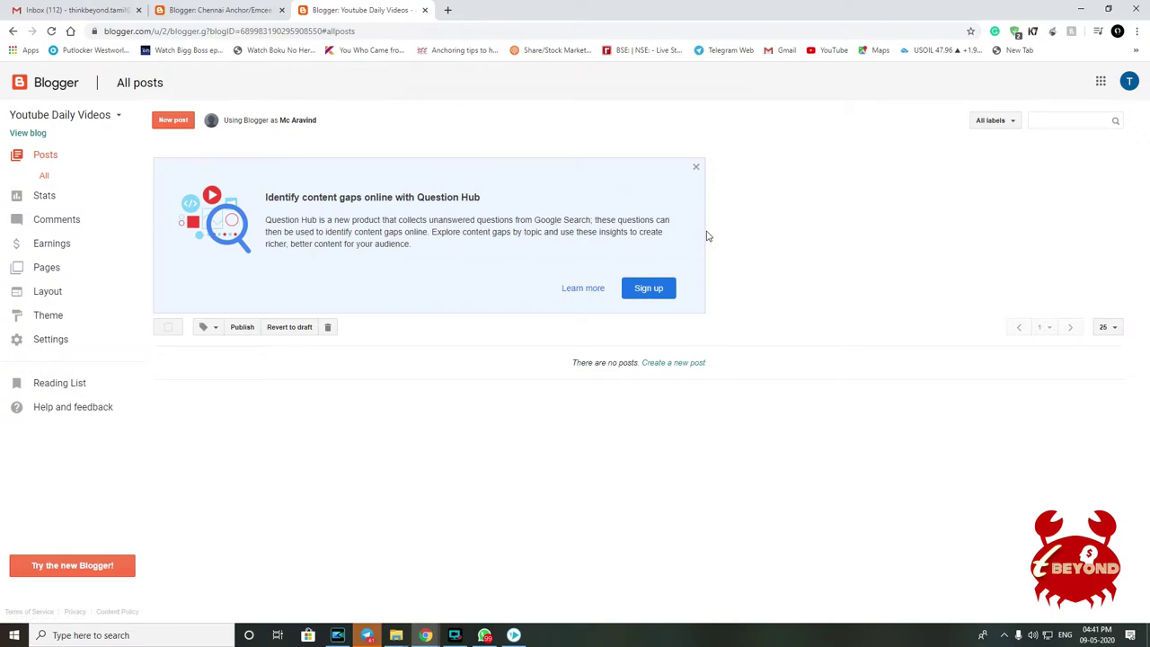
{"action": "left_click", "coordinate": [695, 170]}
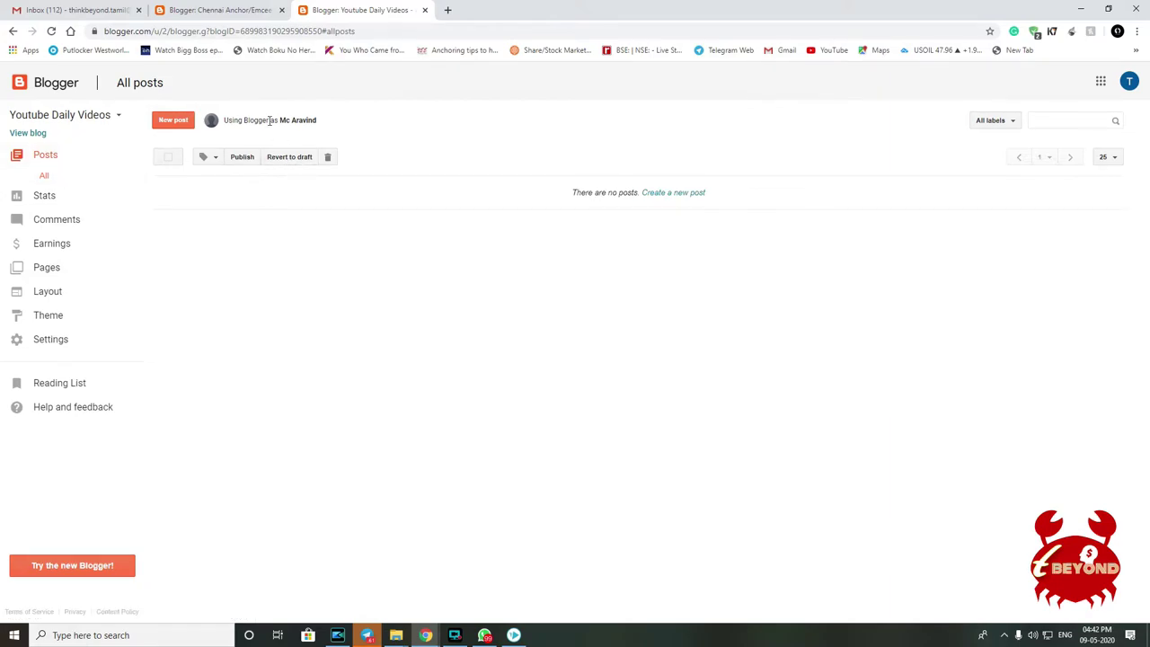
{"action": "left_click", "coordinate": [169, 124]}
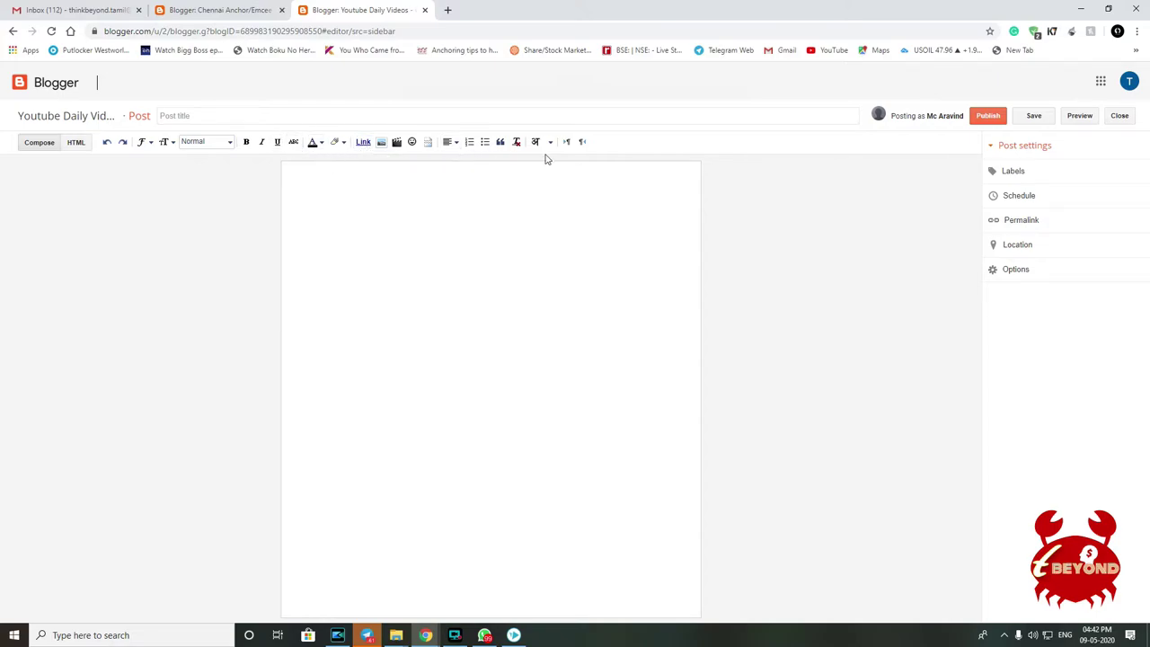
{"action": "left_click", "coordinate": [312, 143]}
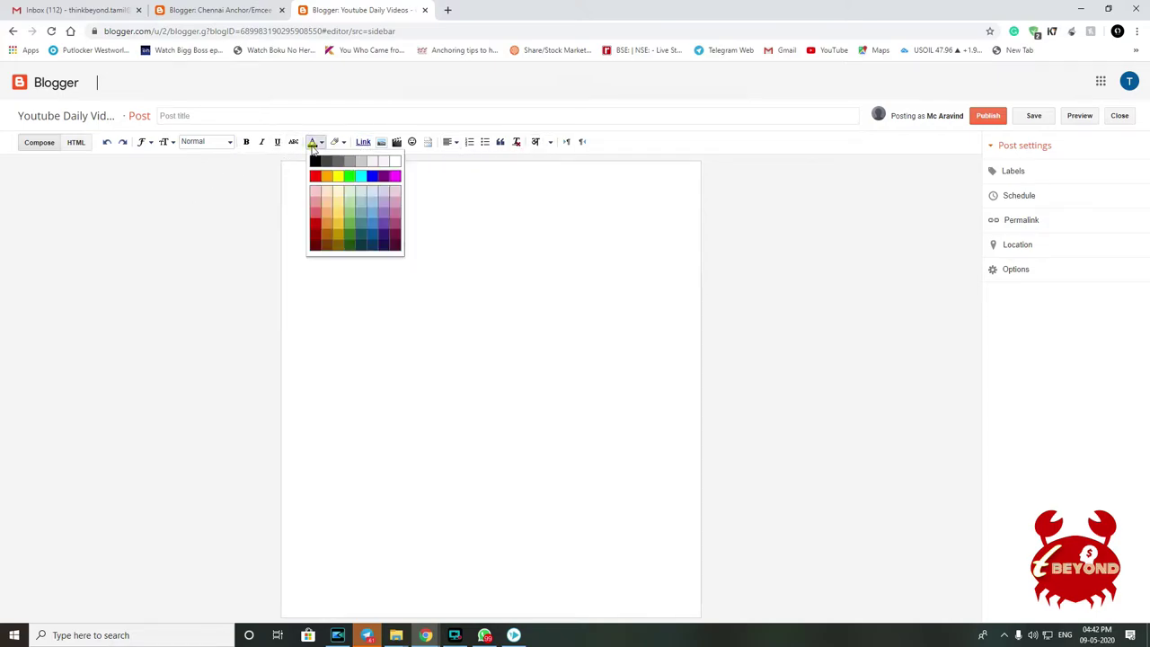
{"action": "left_click", "coordinate": [339, 142]}
{"action": "left_click", "coordinate": [341, 144]}
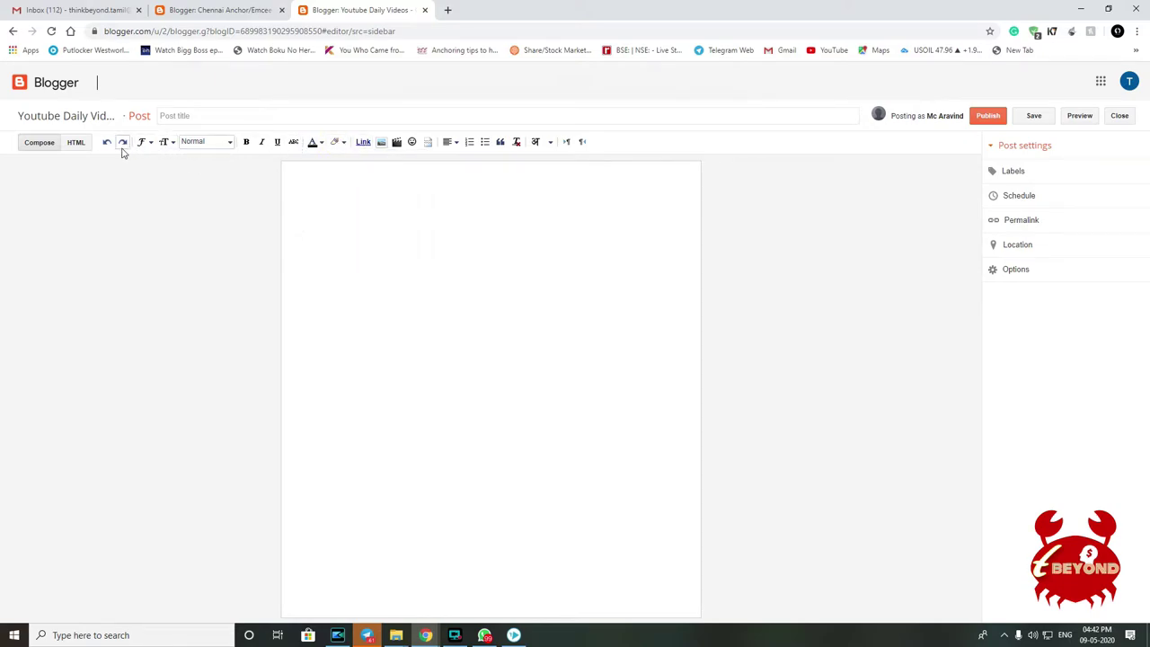
{"action": "left_click", "coordinate": [55, 146]}
{"action": "left_click", "coordinate": [231, 142]}
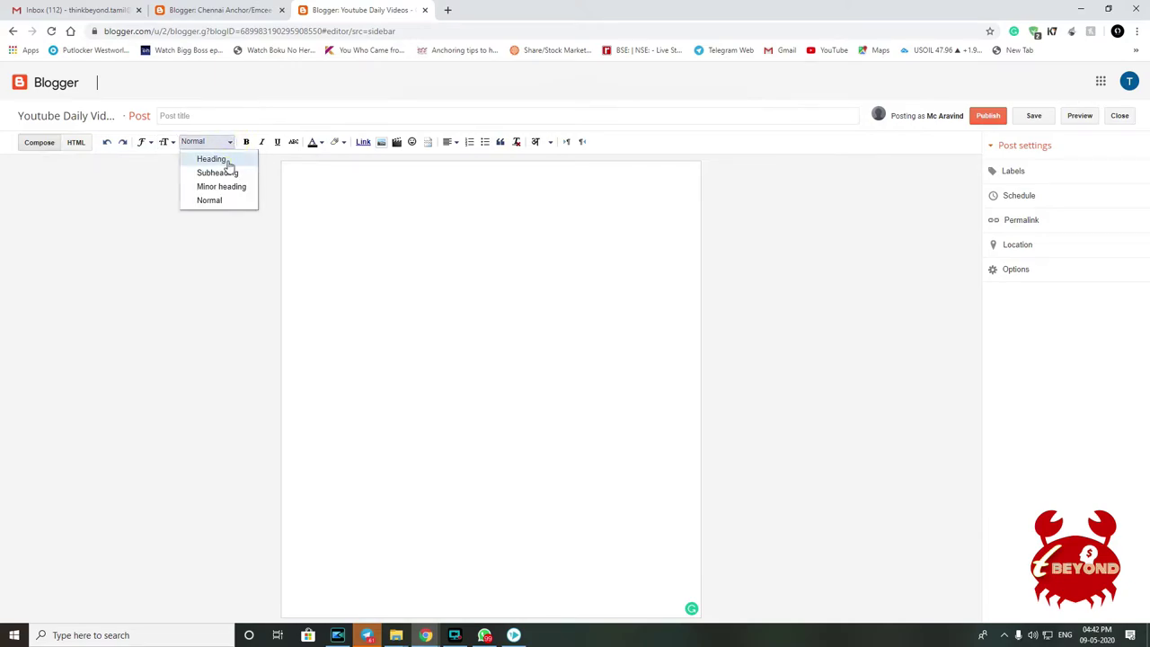
{"action": "left_click", "coordinate": [214, 159]}
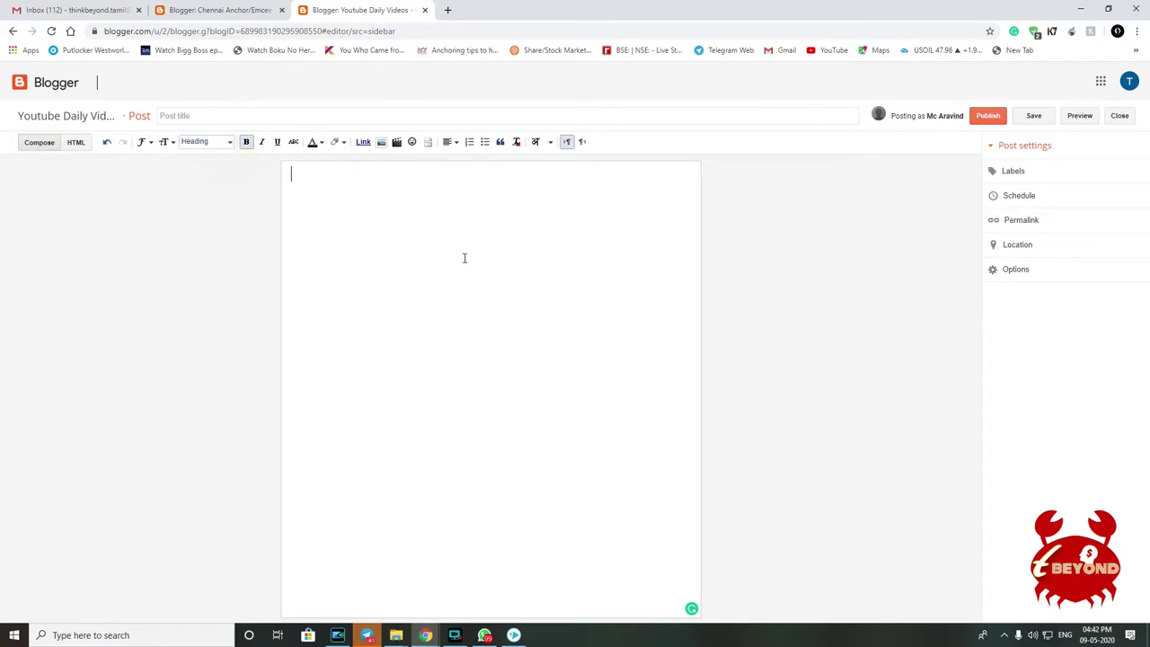
{"action": "type", "text": "think"}
{"action": "key", "text": "BackSpace"}
{"action": "key", "text": "BackSpace"}
{"action": "key", "text": "BackSpace"}
{"action": "key", "text": "BackSpace"}
{"action": "key", "text": "BackSpace"}
{"action": "key", "text": "BackSpace"}
{"action": "type", "text": "Think"}
{"action": "key", "text": "BackSpace"}
{"action": "key", "text": "BackSpace"}
{"action": "key", "text": "BackSpace"}
{"action": "key", "text": "BackSpace"}
Write "HOW TO EDIT VIDEOS USING KINEMASTER" in Heading style as the post's first line and start a new line below
{"action": "left_click", "coordinate": [231, 143]}
{"action": "left_click", "coordinate": [224, 159]}
{"action": "left_click_drag", "start_coordinate": [310, 184], "coordinate": [268, 182]}
{"action": "type", "text": "HOW TO EDIT VIDEOSU"}
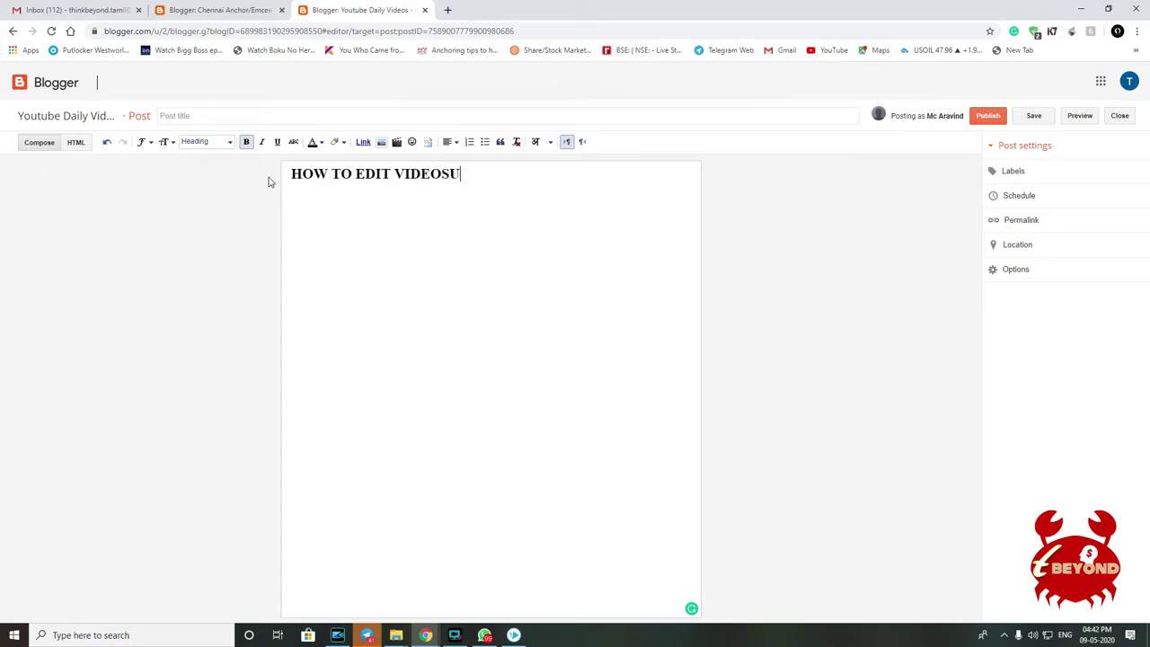
{"action": "key", "text": "BackSpace"}
{"action": "type", "text": " USING KINEMASTER"}
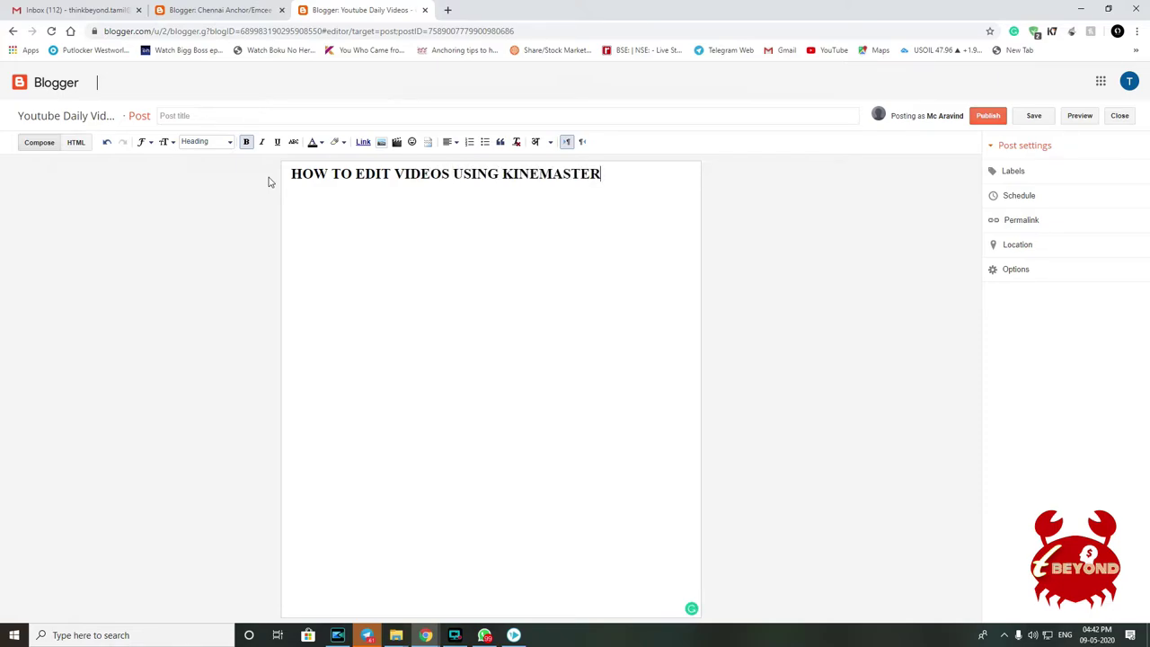
{"action": "key", "text": "Return"}
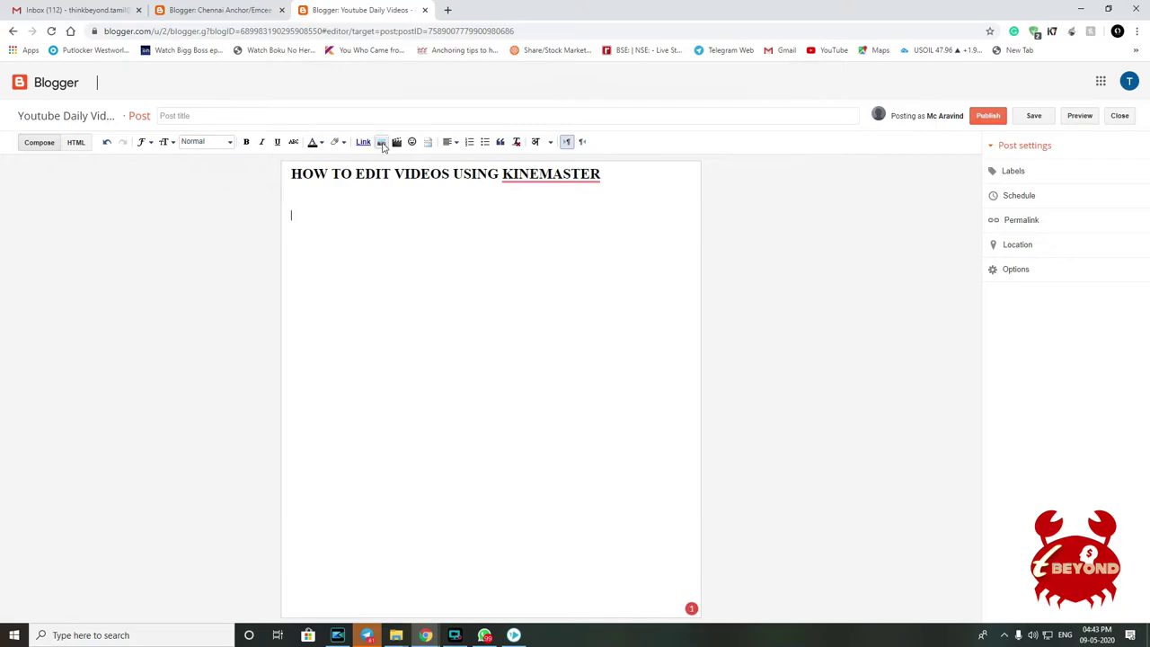
Start adding a video from YouTube to the post and open the Think Beyond - Tamil channel in a new tab
{"action": "left_click", "coordinate": [396, 145]}
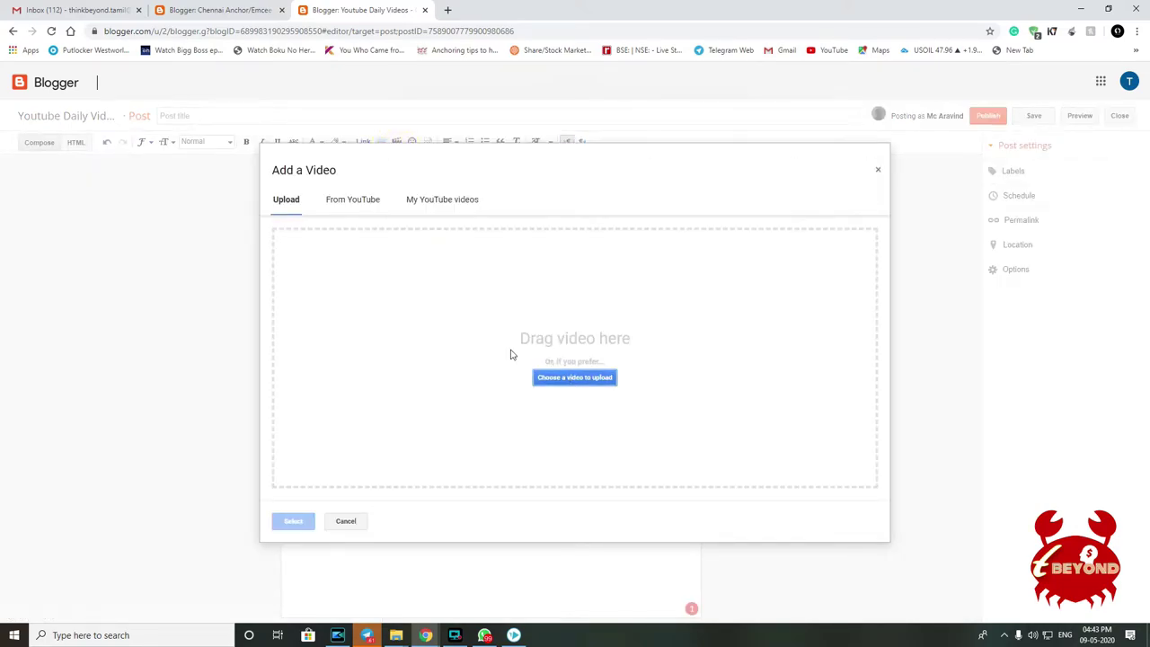
{"action": "left_click", "coordinate": [351, 199]}
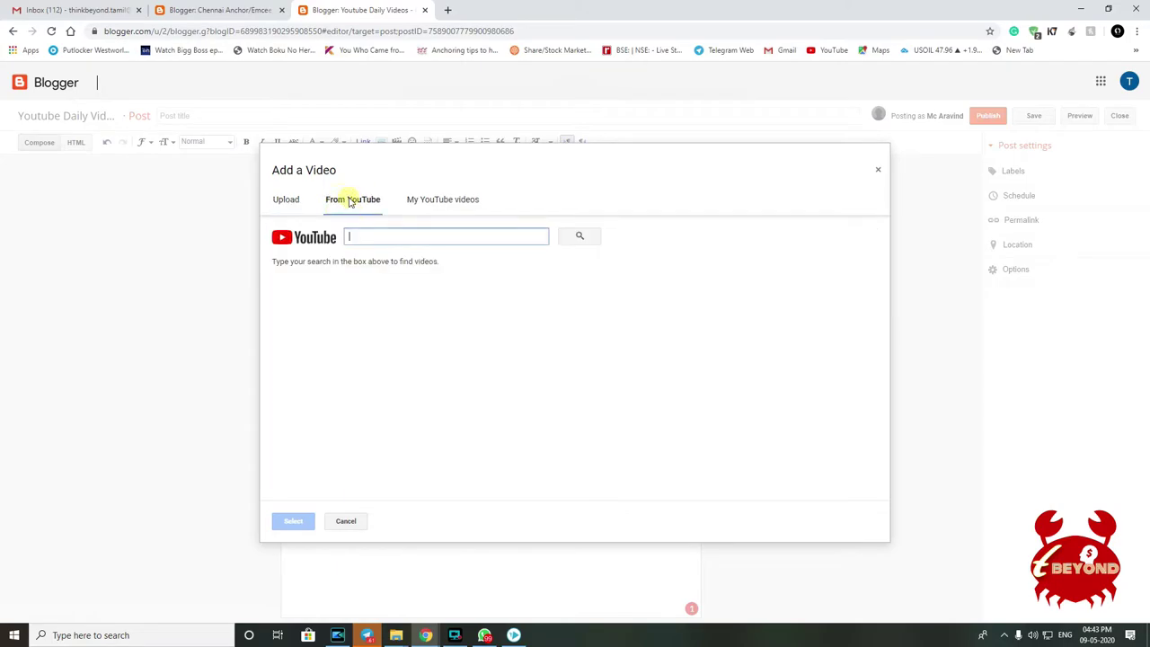
{"action": "left_click", "coordinate": [447, 10]}
{"action": "left_click", "coordinate": [508, 303]}
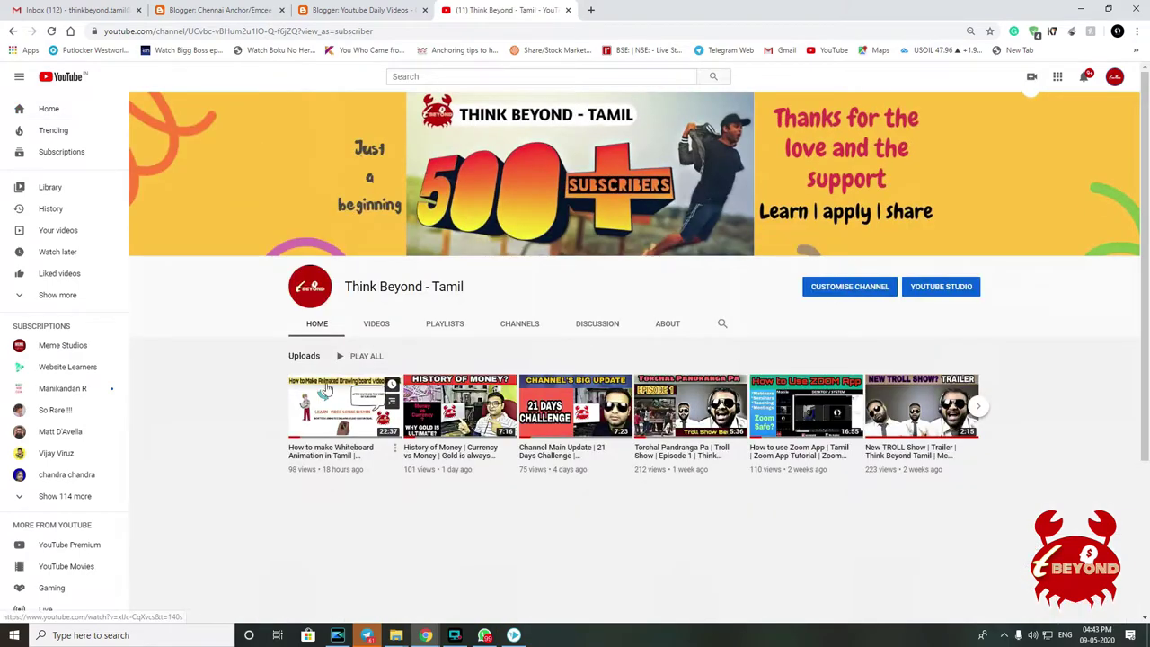
Find the channel's video "How to Edit Videos on Kinemaster in tamil" and copy its share link
{"action": "left_click", "coordinate": [376, 324]}
{"action": "scroll", "coordinate": [422, 468], "scroll_direction": "down", "scroll_amount": 10}
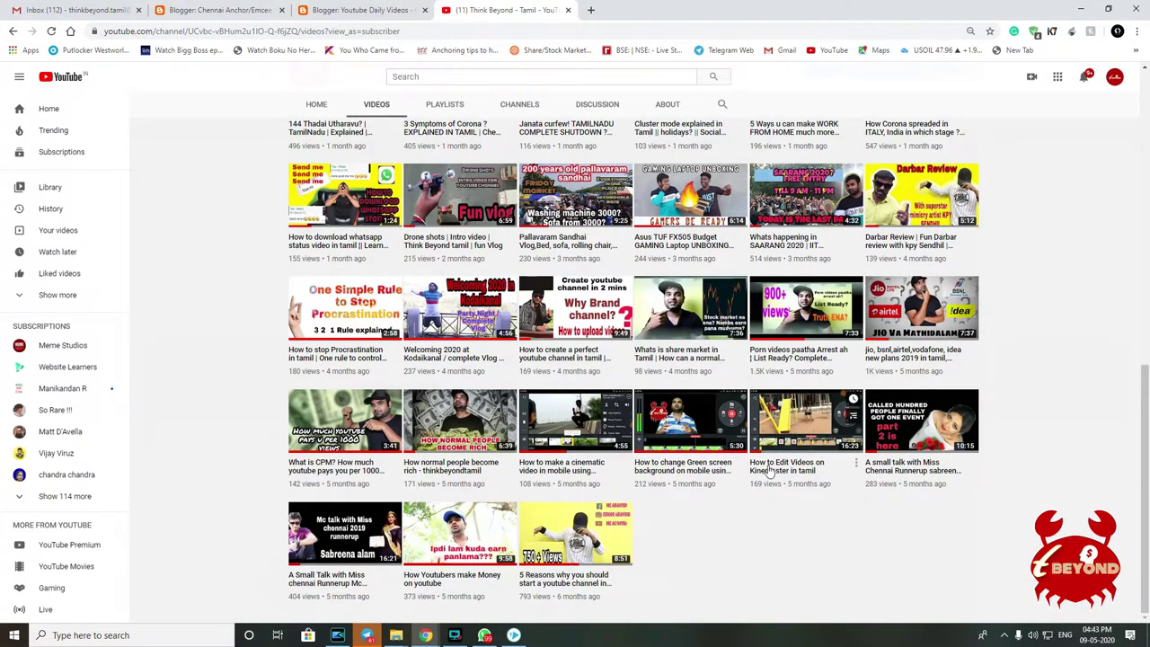
{"action": "left_click", "coordinate": [856, 464]}
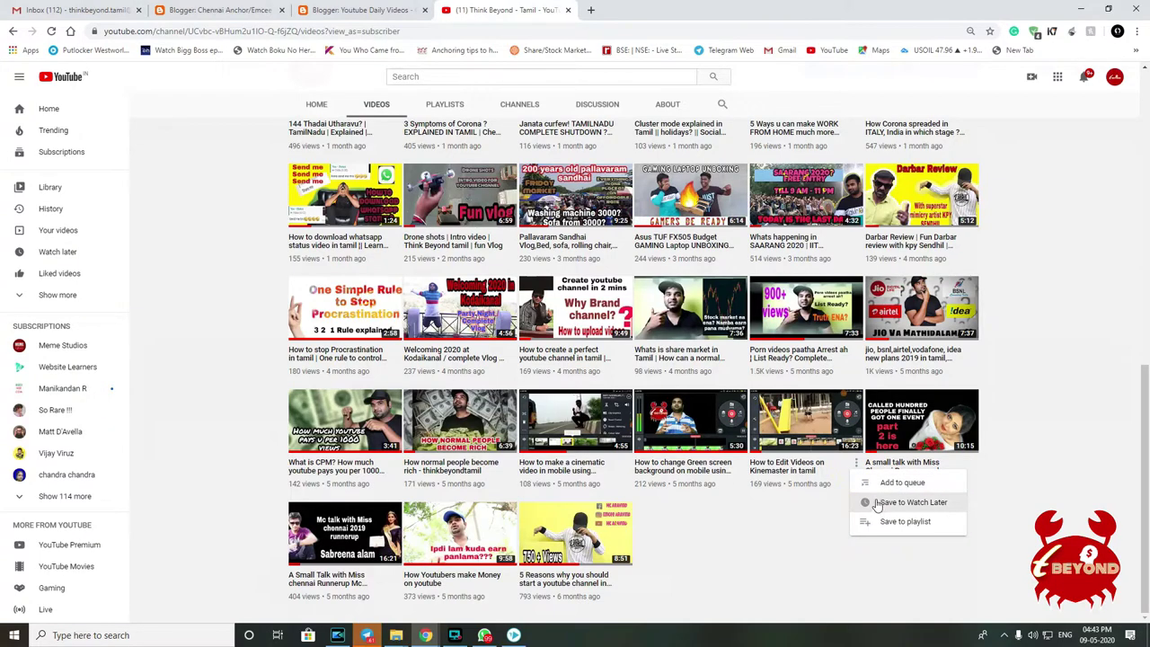
{"action": "left_click", "coordinate": [813, 431]}
{"action": "left_click", "coordinate": [710, 536]}
{"action": "left_click", "coordinate": [678, 364]}
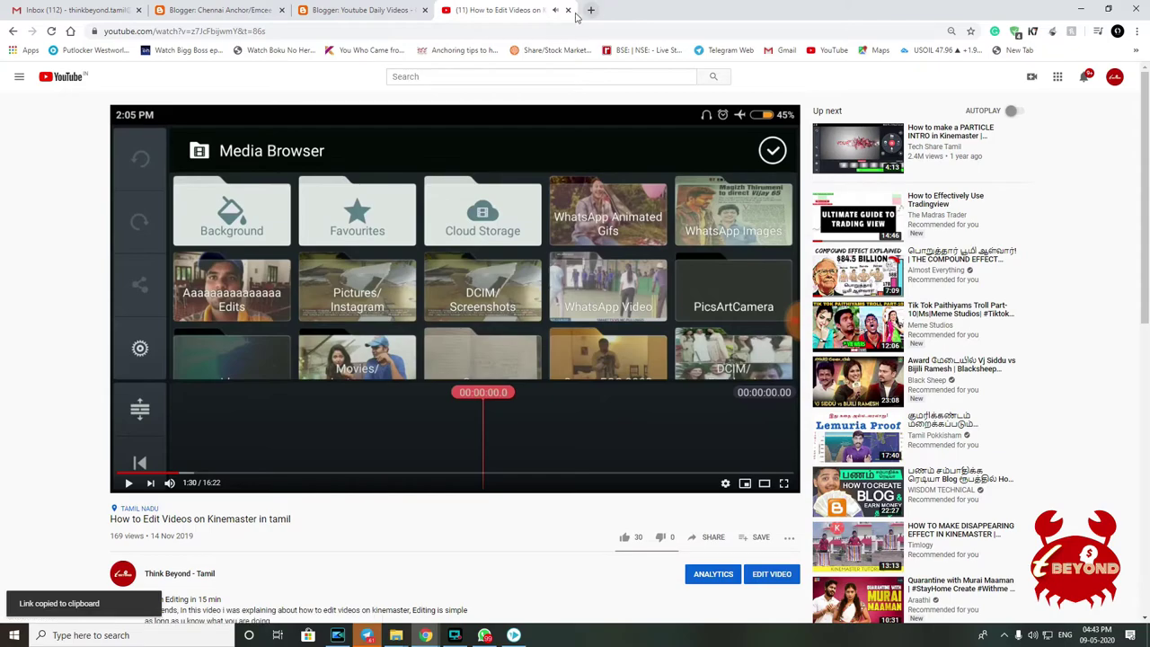
Return to the post, look up the copied YouTube link and insert the matching video
{"action": "left_click", "coordinate": [568, 10]}
{"action": "right_click", "coordinate": [440, 236]}
{"action": "left_click", "coordinate": [462, 326]}
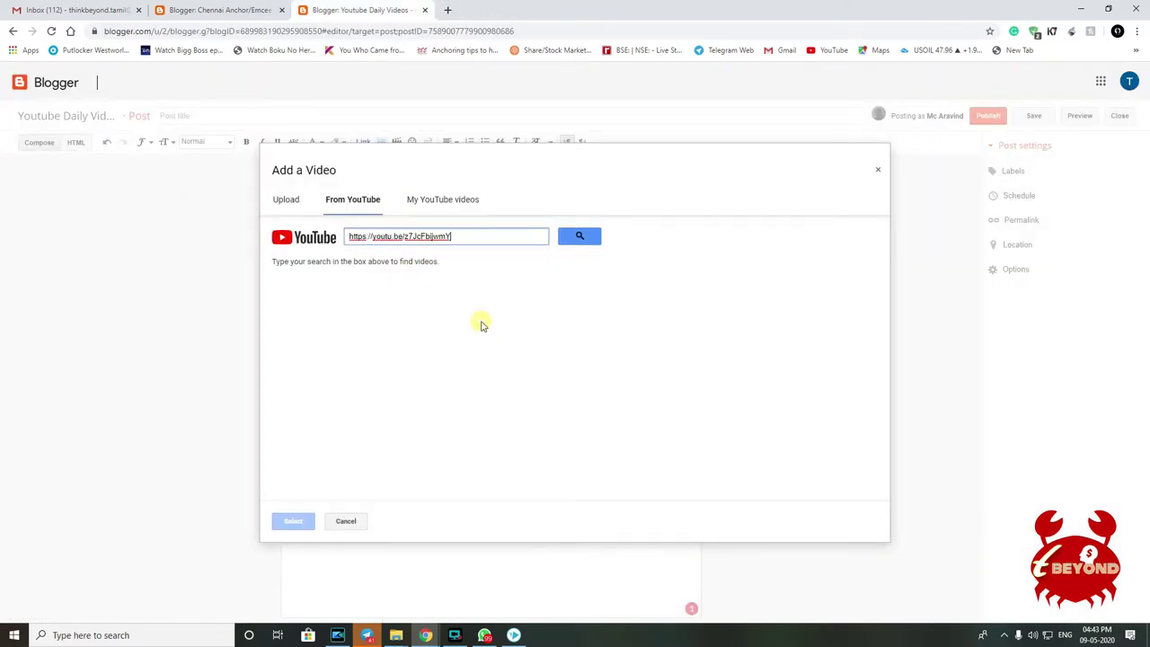
{"action": "left_click", "coordinate": [583, 238]}
{"action": "left_click", "coordinate": [406, 291]}
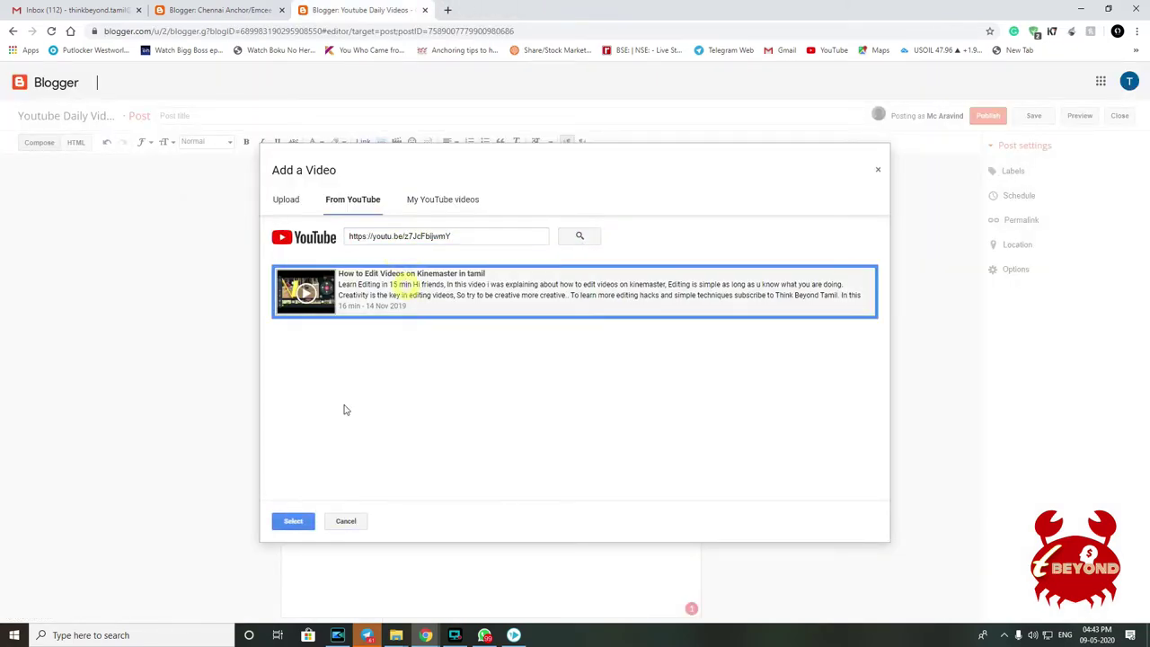
{"action": "left_click", "coordinate": [297, 522]}
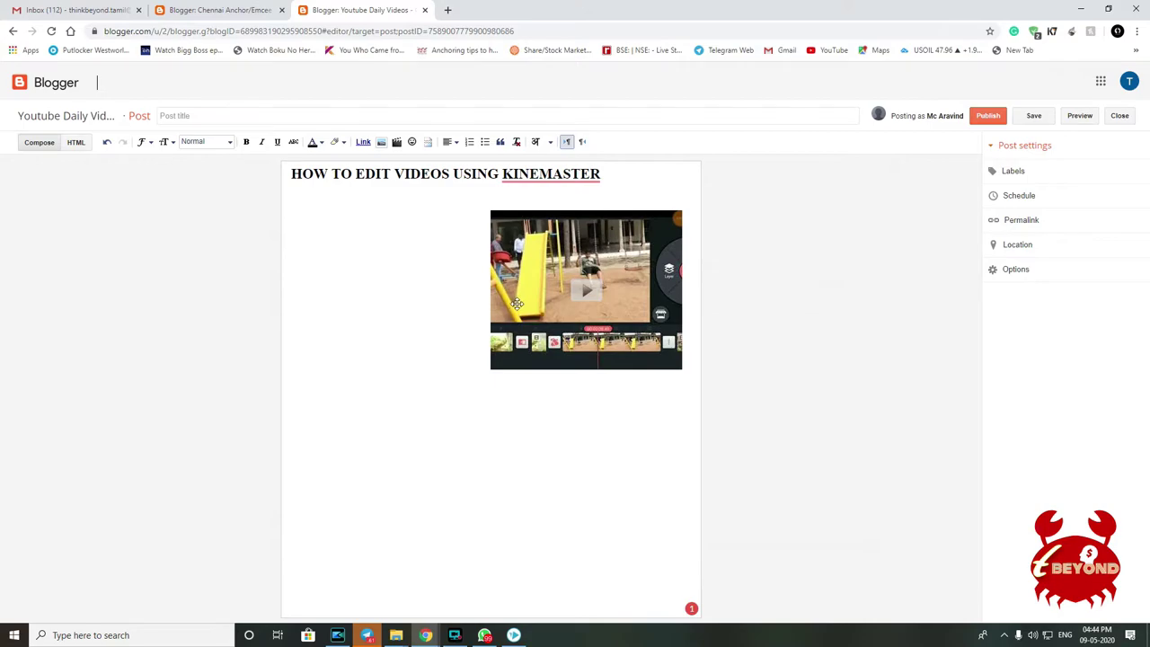
Move the embedded video to the middle of the page directly under the heading and place the cursor below it
{"action": "left_click", "coordinate": [372, 321]}
{"action": "left_click_drag", "start_coordinate": [557, 285], "coordinate": [443, 208]}
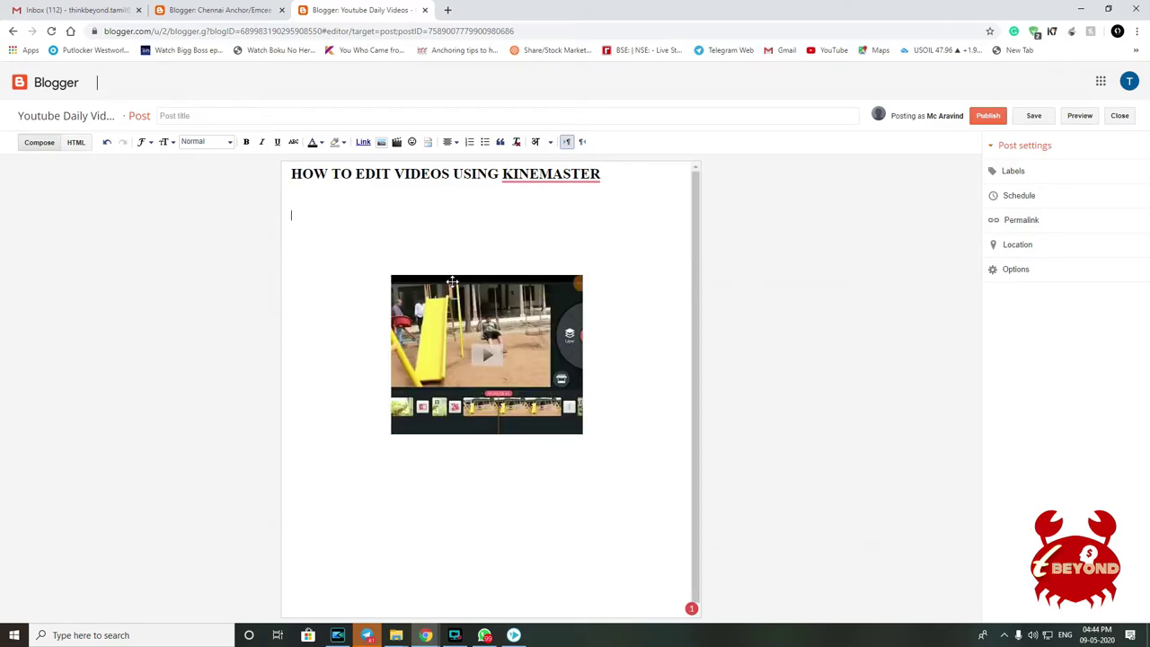
{"action": "left_click", "coordinate": [442, 208]}
{"action": "left_click", "coordinate": [587, 385]}
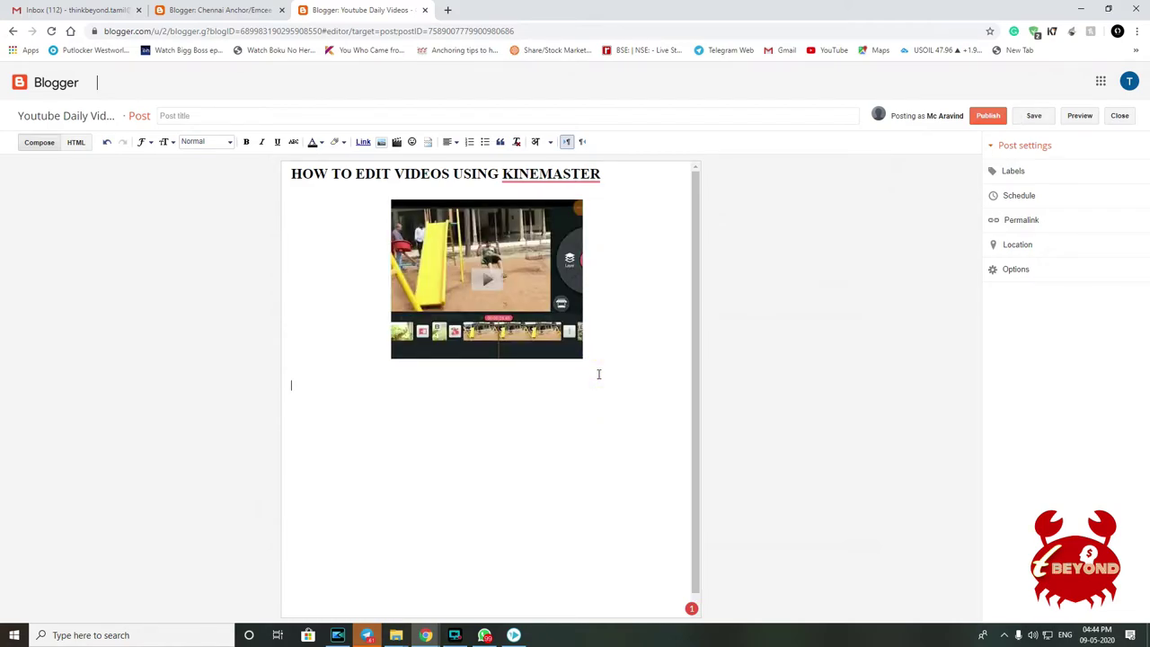
{"action": "type", "text": "on"}
{"action": "key", "text": "BackSpace"}
{"action": "key", "text": "BackSpace"}
{"action": "key", "text": "BackSpace"}
Add the minor heading "DO WATCH THIS VIDEO TO LEARN EDITING IN MOBILE" below the embedded video
{"action": "left_click", "coordinate": [206, 142]}
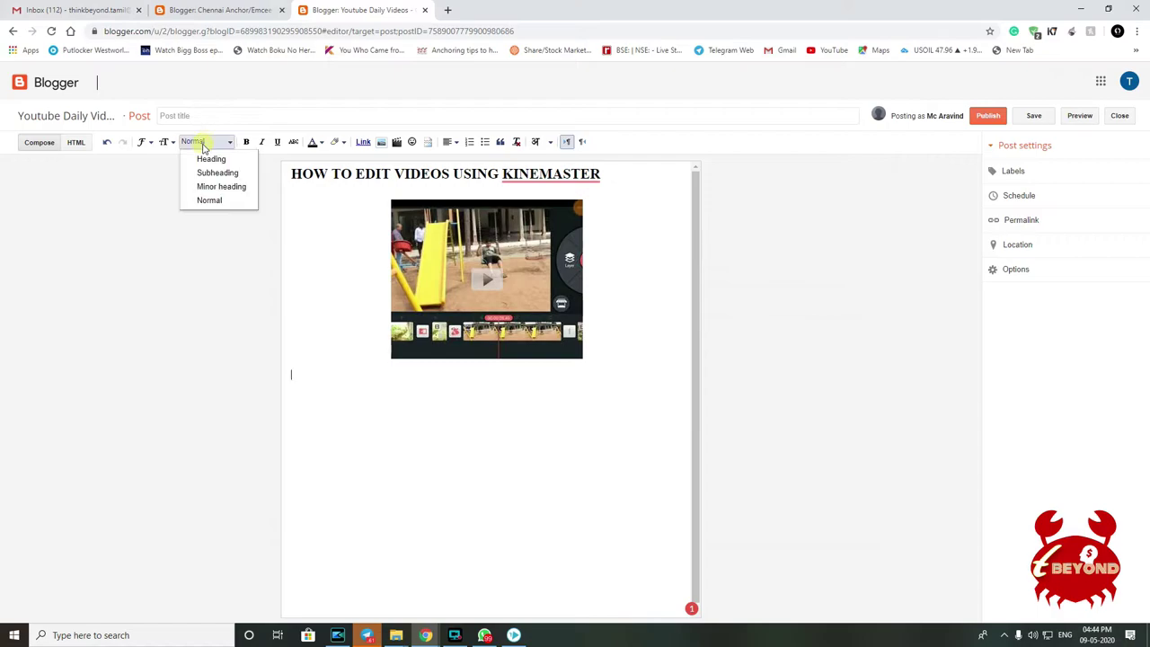
{"action": "left_click", "coordinate": [238, 185]}
{"action": "type", "text": "DO WATCH THIS VIDEO C"}
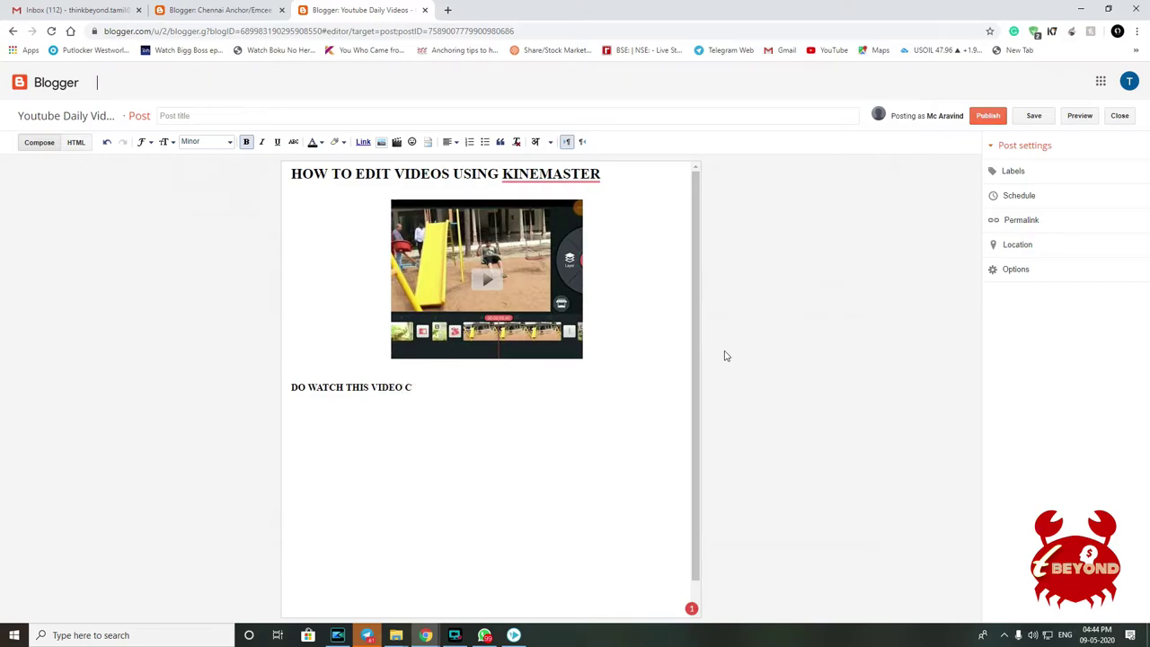
{"action": "key", "text": "BackSpace"}
{"action": "type", "text": "TO LEARN EDITING IN MOBILE"}
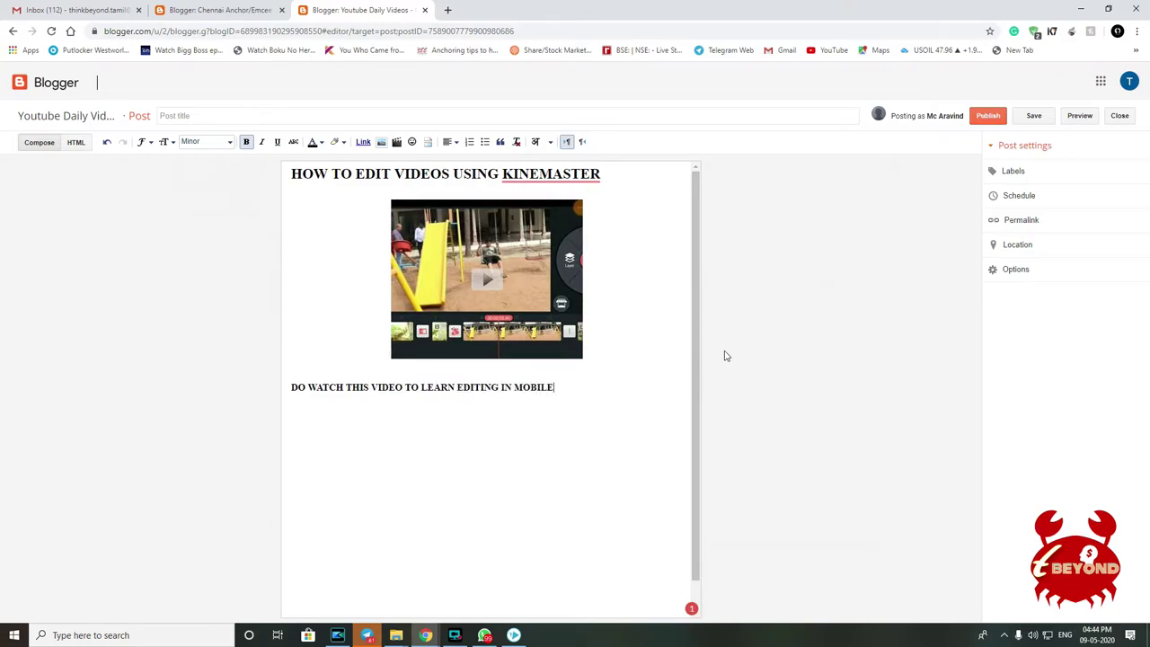
{"action": "type", "text": " ,"}
{"action": "key", "text": "BackSpace"}
Center the minor heading below the video and the main heading above it
{"action": "left_click", "coordinate": [454, 146]}
{"action": "left_click", "coordinate": [462, 176]}
{"action": "left_click", "coordinate": [290, 174]}
{"action": "left_click", "coordinate": [455, 144]}
{"action": "left_click", "coordinate": [629, 391]}
Below the minor heading, write "MAKE SURE TO LIKE,SHARE AND SUBSCRIBE TO" and "THINK BEYOND TAMIL" on two lines
{"action": "key", "text": "Return"}
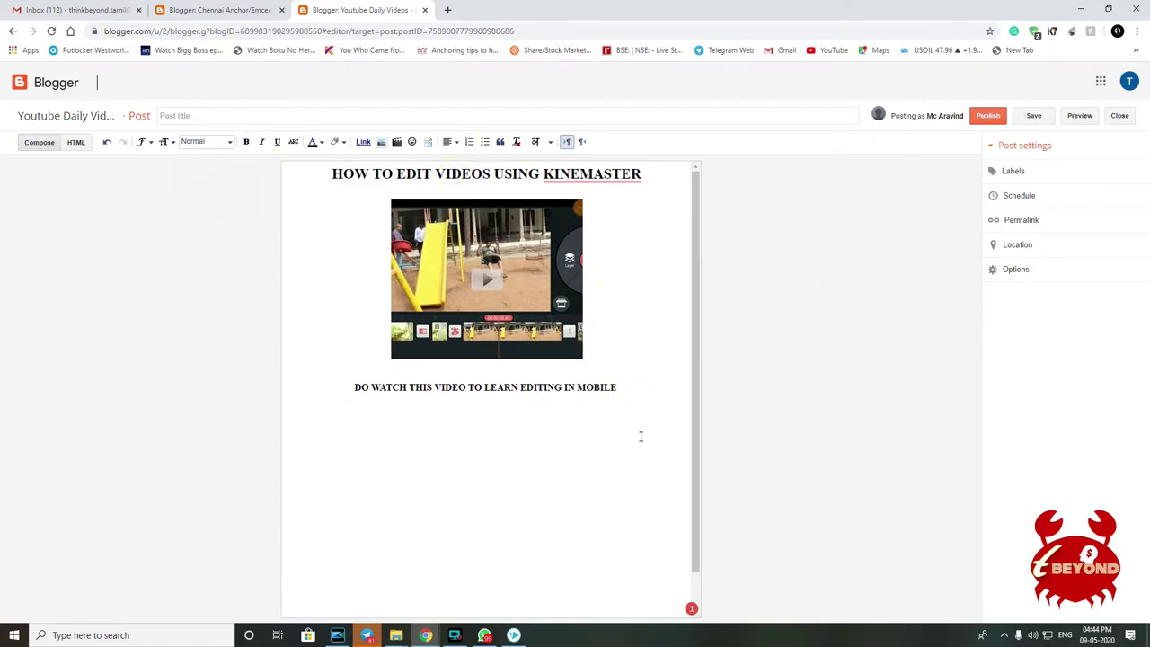
{"action": "type", "text": "IF U LIKE"}
{"action": "key", "text": "BackSpace"}
{"action": "key", "text": "BackSpace"}
{"action": "key", "text": "BackSpace"}
{"action": "key", "text": "BackSpace"}
{"action": "key", "text": "BackSpace"}
{"action": "key", "text": "BackSpace"}
{"action": "key", "text": "BackSpace"}
{"action": "key", "text": "BackSpace"}
{"action": "key", "text": "BackSpace"}
{"action": "type", "text": "MAKE SURE TO LIKE,SHARE AND SUBSCRIBE TO THINK BEYOND TAMIL"}
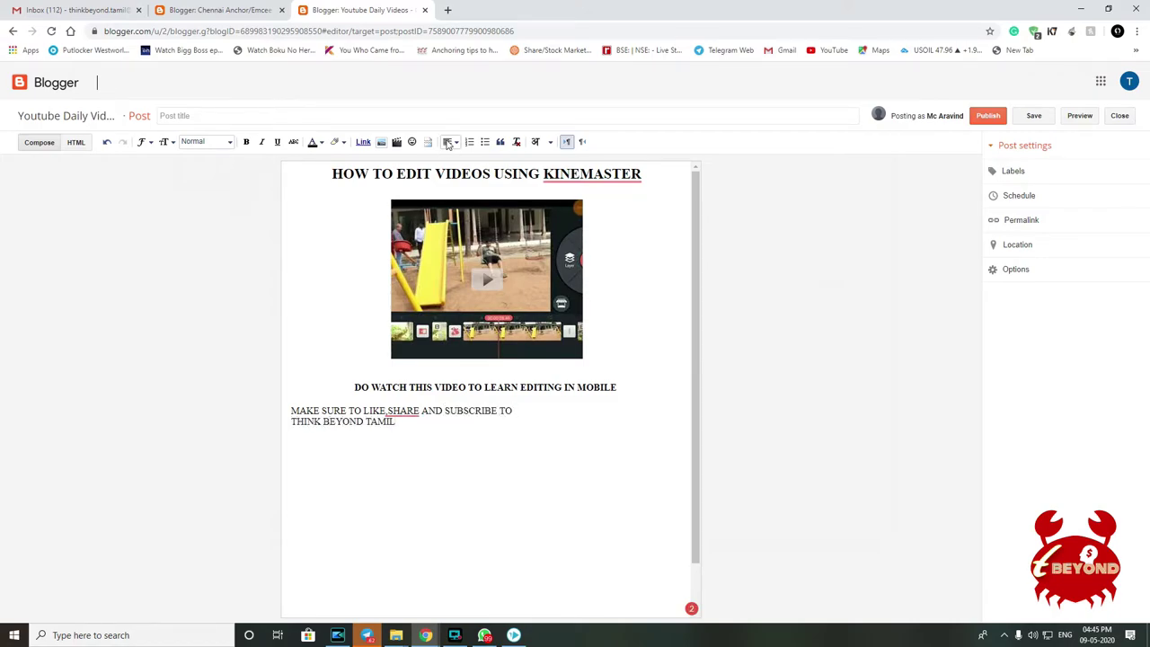
Center both subscribe lines and accept the suggested space before "SHARE"
{"action": "left_click", "coordinate": [447, 143]}
{"action": "left_click", "coordinate": [449, 174]}
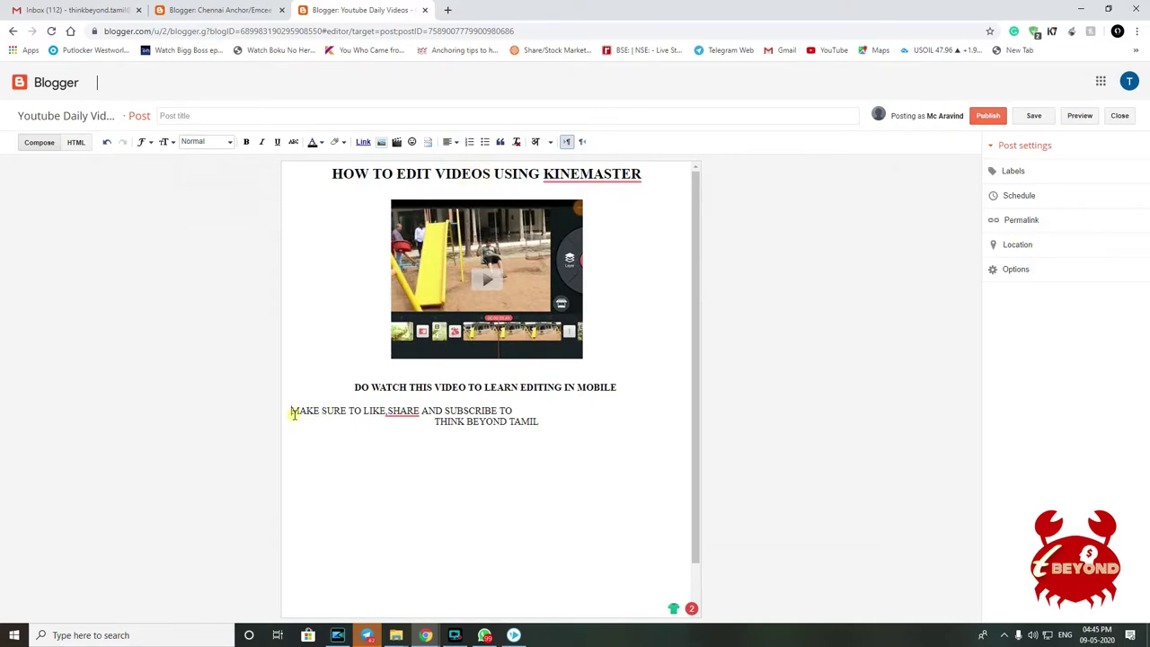
{"action": "left_click", "coordinate": [447, 142]}
{"action": "left_click", "coordinate": [449, 174]}
{"action": "mouse_move", "coordinate": [472, 412]}
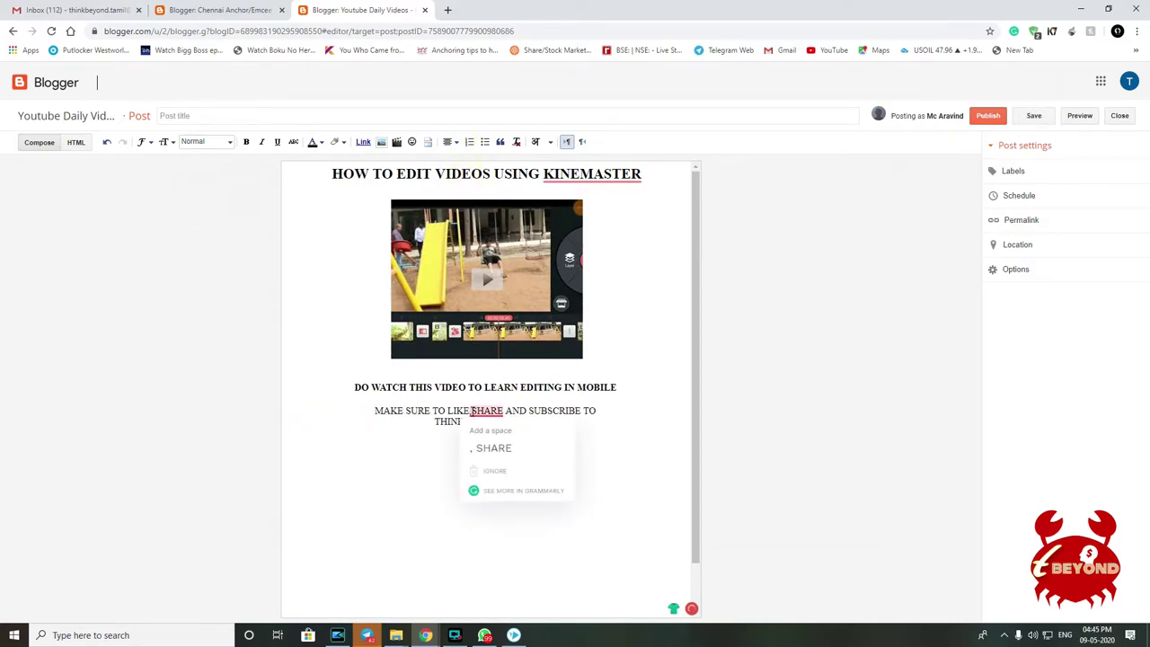
{"action": "left_click", "coordinate": [493, 448]}
Make the two subscribe lines bold and underlined
{"action": "left_click_drag", "start_coordinate": [369, 411], "coordinate": [541, 422]}
{"action": "left_click", "coordinate": [246, 142]}
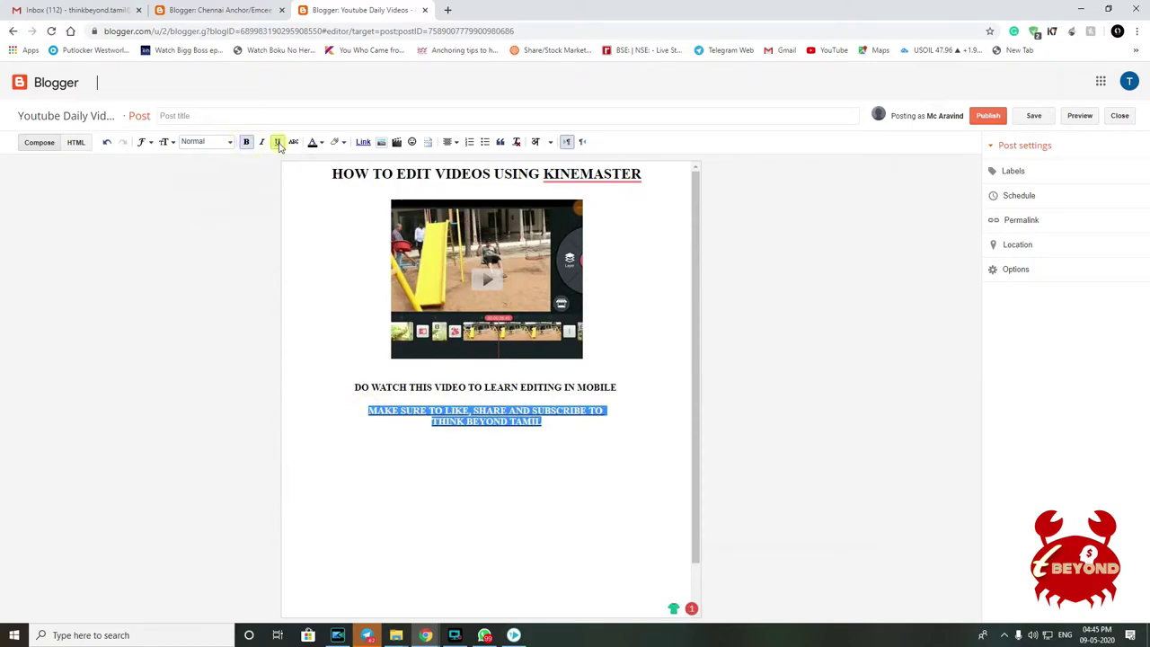
{"action": "left_click", "coordinate": [279, 142]}
{"action": "left_click", "coordinate": [480, 476]}
Underline the main heading "HOW TO EDIT VIDEOS USING KINEMASTER" and place the cursor below the subscribe lines
{"action": "left_click", "coordinate": [488, 172]}
{"action": "left_click_drag", "start_coordinate": [641, 173], "coordinate": [356, 174]}
{"action": "left_click", "coordinate": [327, 178]}
{"action": "triple_click", "coordinate": [327, 178]}
{"action": "left_click", "coordinate": [278, 144]}
{"action": "left_click", "coordinate": [561, 458]}
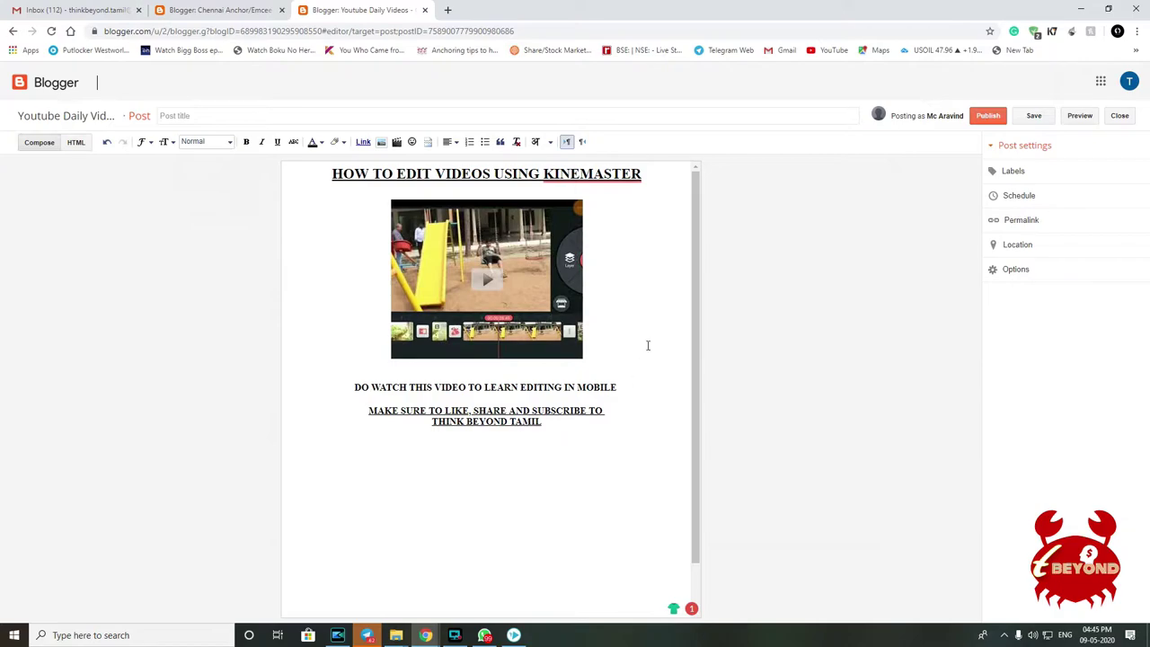
Begin the description below the subscribe lines with "Kinemaster is an app used for video editing in mobile"
{"action": "type", "text": "kine"}
{"action": "key", "text": "BackSpace"}
{"action": "key", "text": "BackSpace"}
{"action": "key", "text": "BackSpace"}
{"action": "key", "text": "BackSpace"}
{"action": "type", "text": "Kinemaster is an app used for "}
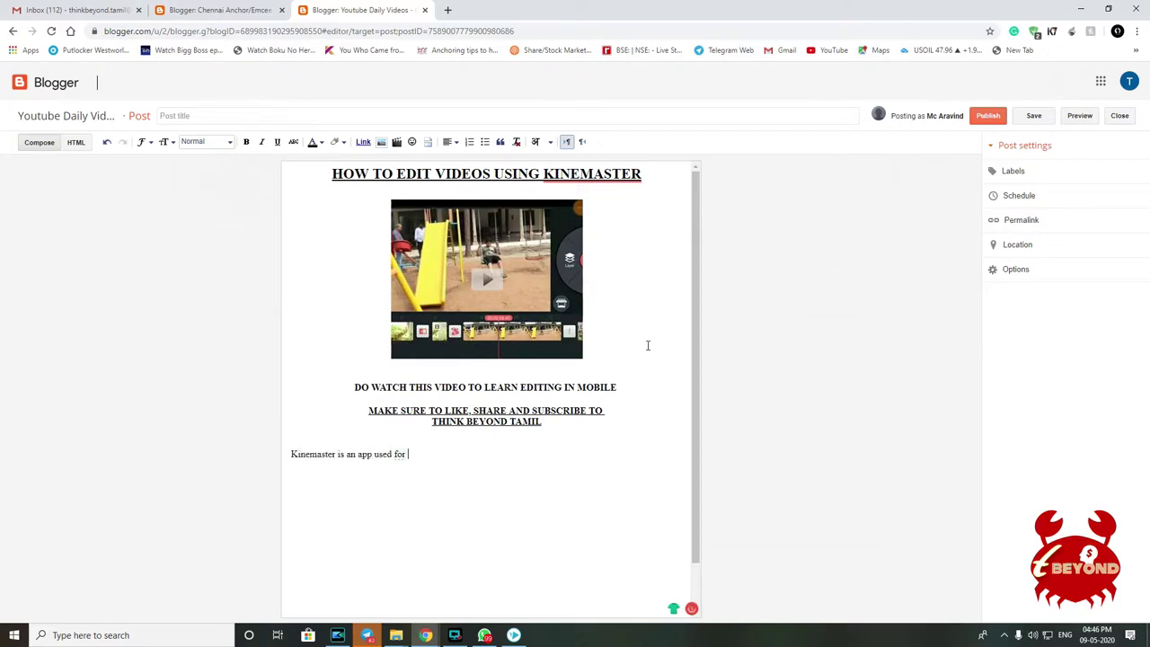
{"action": "type", "text": "video editing "}
{"action": "type", "text": "in m"}
{"action": "type", "text": "obile. It is"}
{"action": "key", "text": "BackSpace"}
{"action": "key", "text": "BackSpace"}
{"action": "key", "text": "BackSpace"}
{"action": "key", "text": "BackSpace"}
{"action": "key", "text": "BackSpace"}
{"action": "key", "text": "BackSpace"}
{"action": "key", "text": "BackSpace"}
Continue the description with ", In this video you can learn how to edit video in this app and shortcuts and techniques in approximately 15 min."
{"action": "type", "text": ", In this vid"}
{"action": "type", "text": "eo u can"}
{"action": "key", "text": "BackSpace"}
{"action": "key", "text": "BackSpace"}
{"action": "key", "text": "BackSpace"}
{"action": "key", "text": "BackSpace"}
{"action": "key", "text": "BackSpace"}
{"action": "key", "text": "BackSpace"}
{"action": "type", "text": "you "}
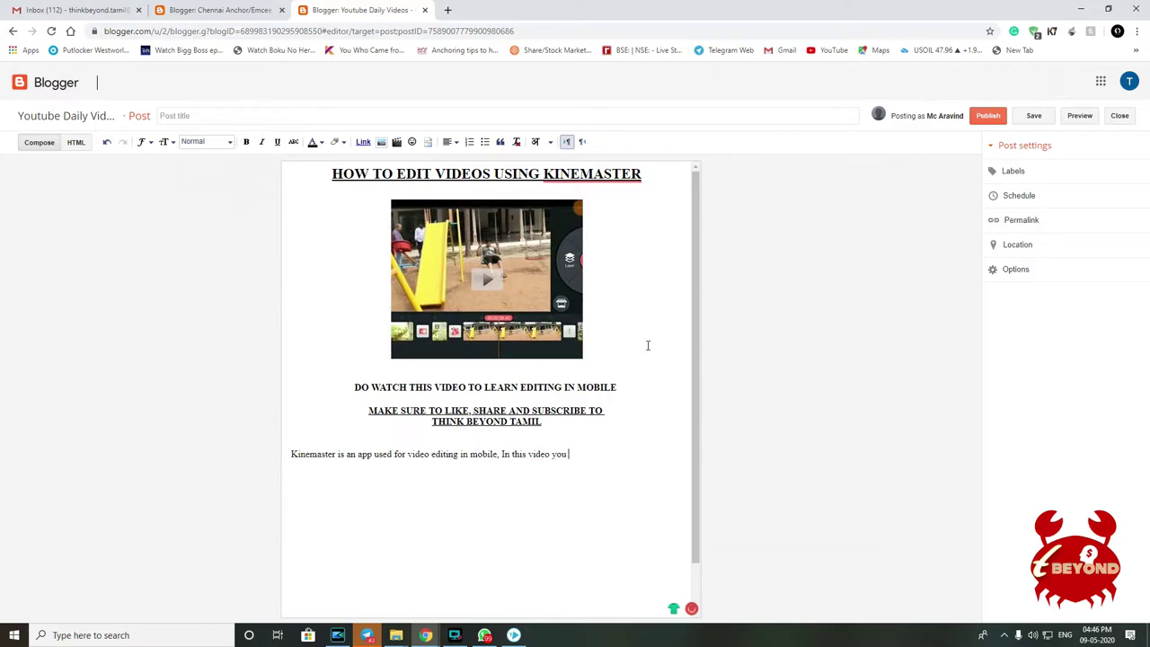
{"action": "type", "text": "can learn how to i"}
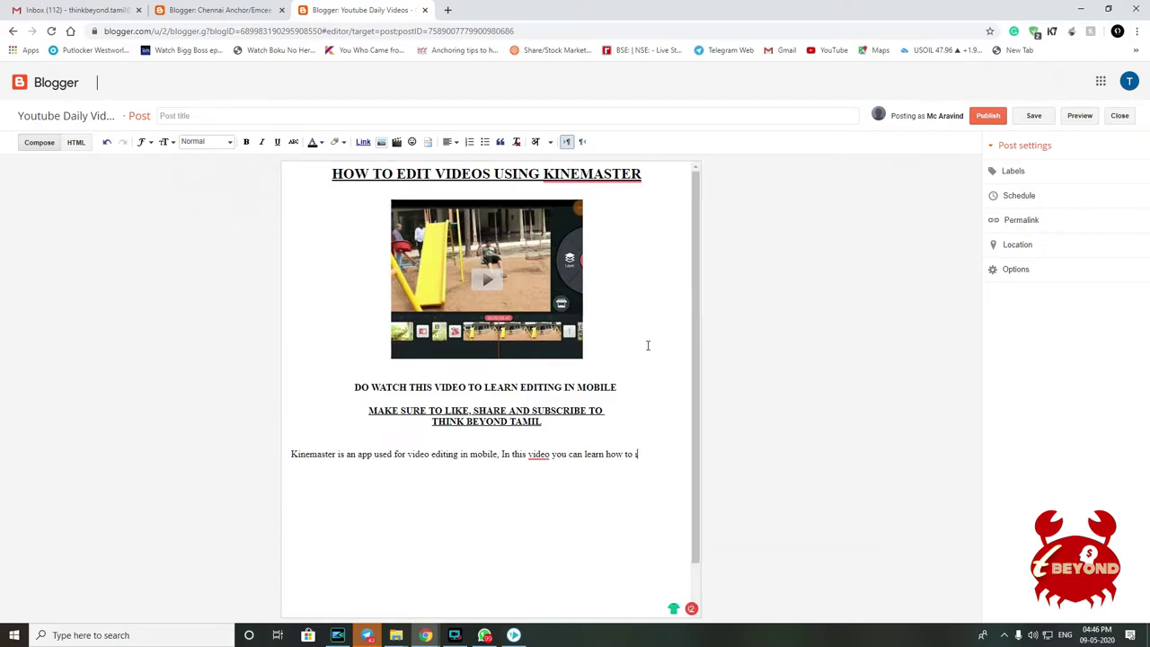
{"action": "type", "text": "nstalldit video in the app"}
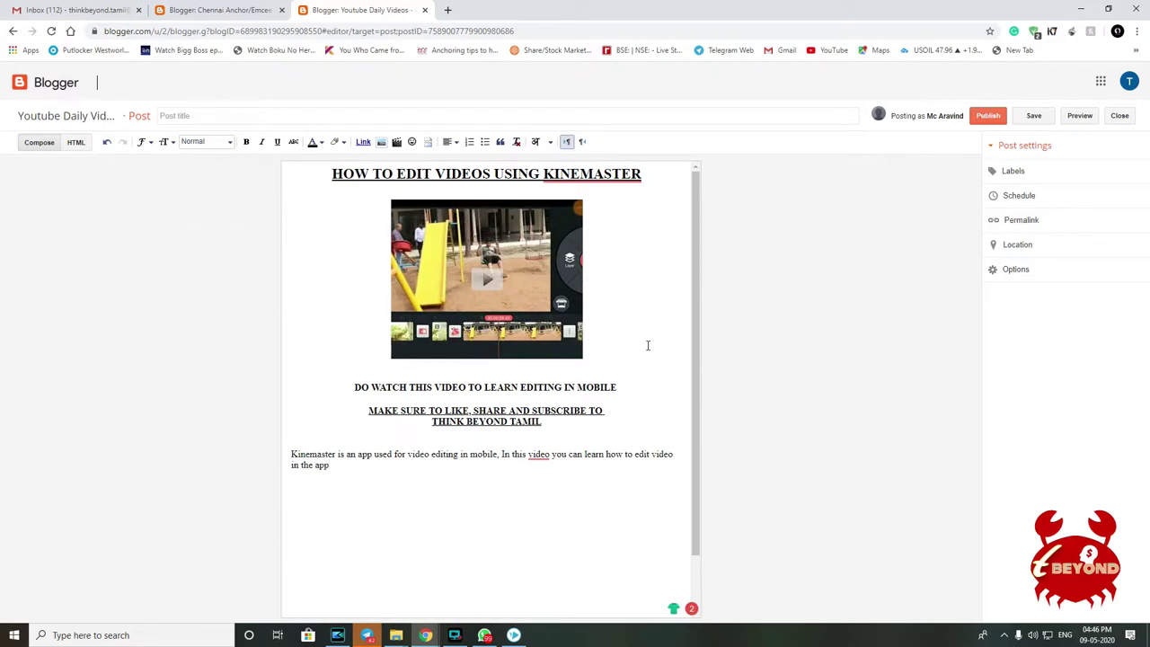
{"action": "key", "text": "BackSpace"}
{"action": "key", "text": "BackSpace"}
{"action": "key", "text": "BackSpace"}
{"action": "key", "text": "BackSpace"}
{"action": "key", "text": "BackSpace"}
{"action": "type", "text": "is app and shortcuts and techniques"}
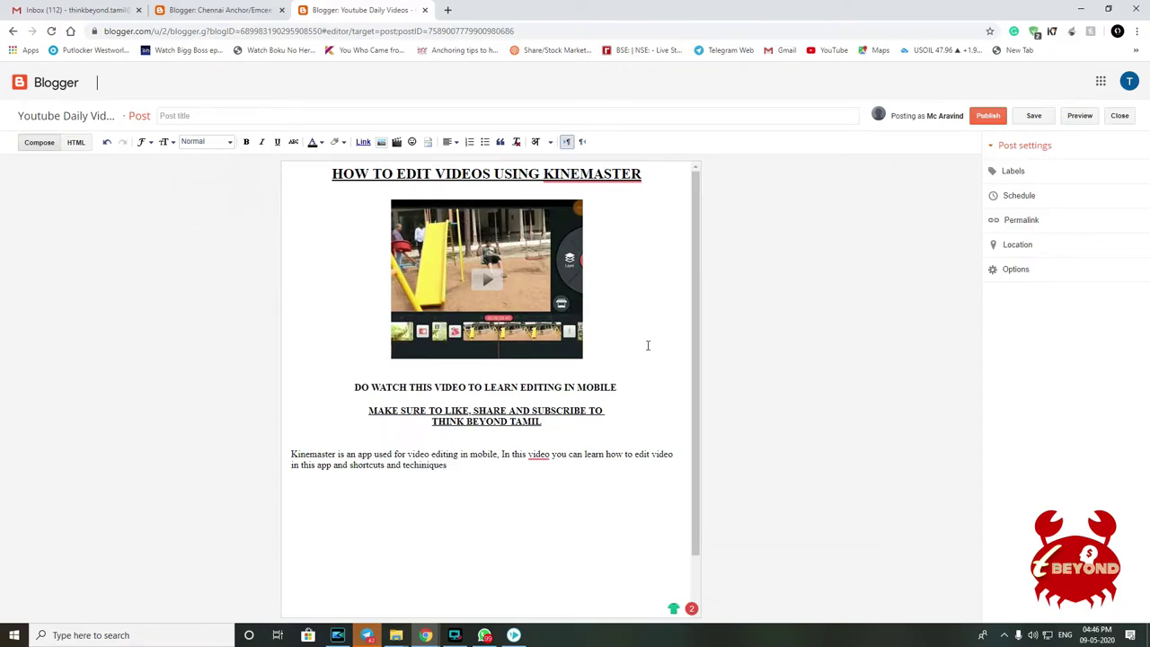
{"action": "type", "text": "ques in approximately 15 min."}
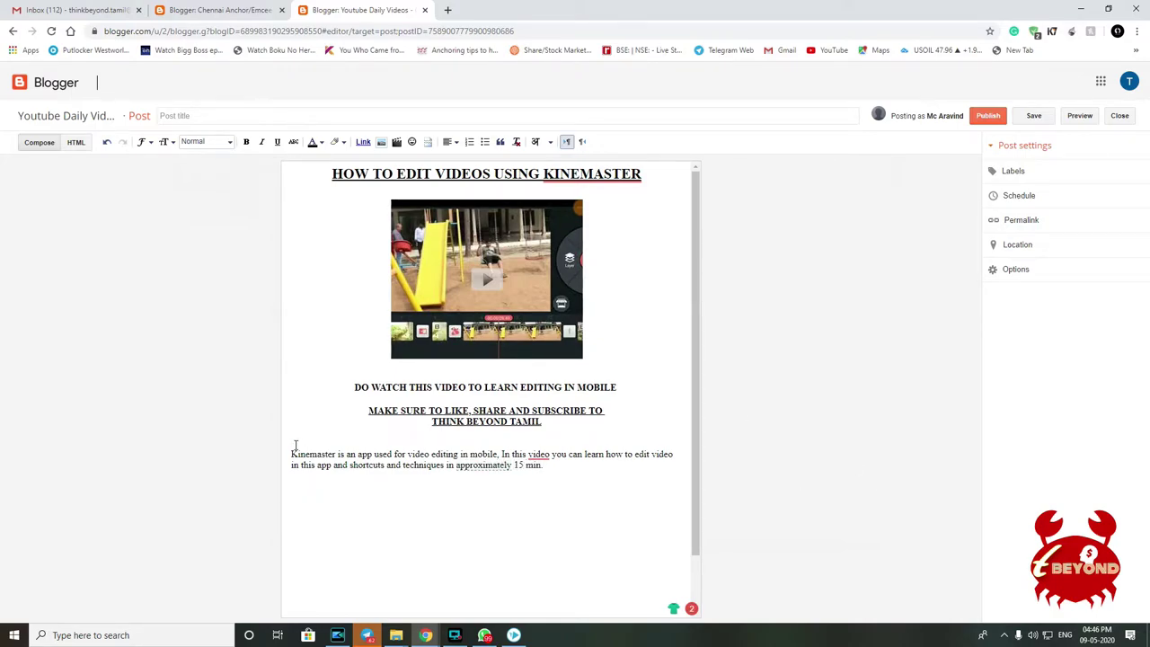
Try formatting the Kinemaster description as a centered bulleted item and remove the bullet again
{"action": "left_click_drag", "start_coordinate": [291, 453], "coordinate": [552, 461]}
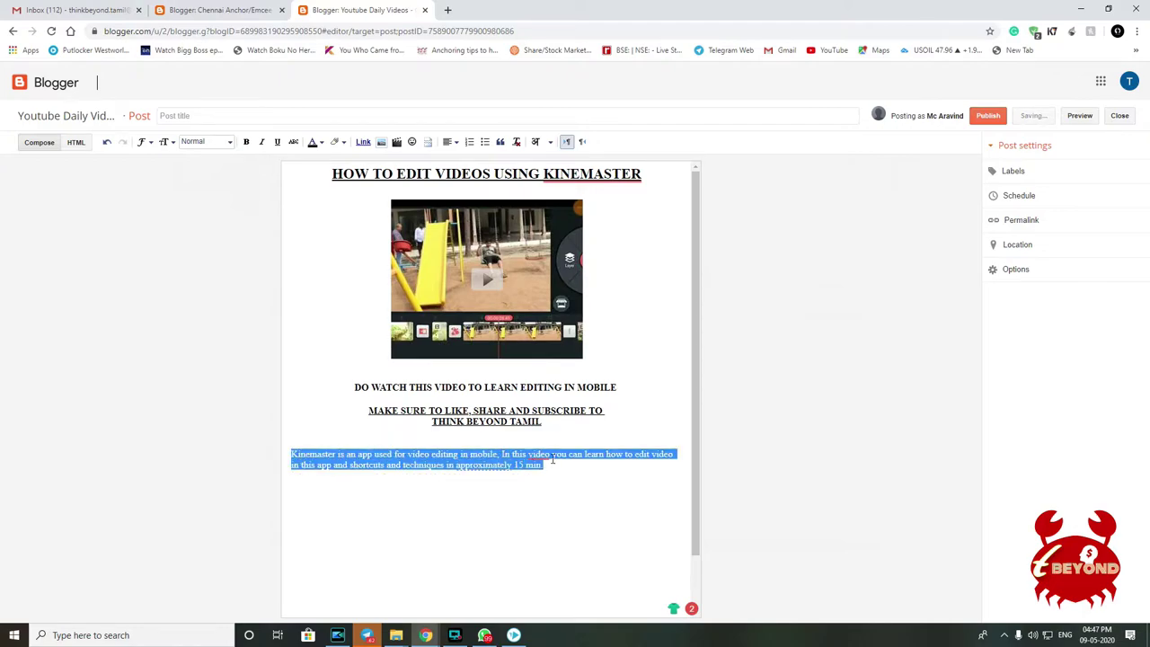
{"action": "left_click", "coordinate": [484, 142]}
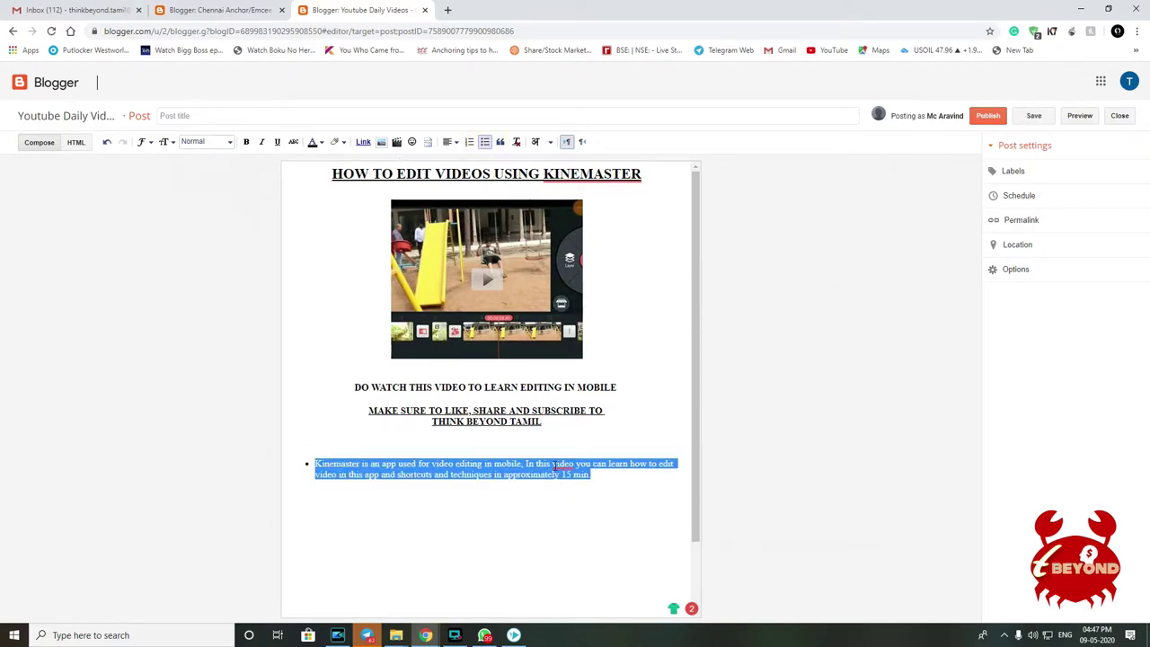
{"action": "left_click", "coordinate": [455, 143]}
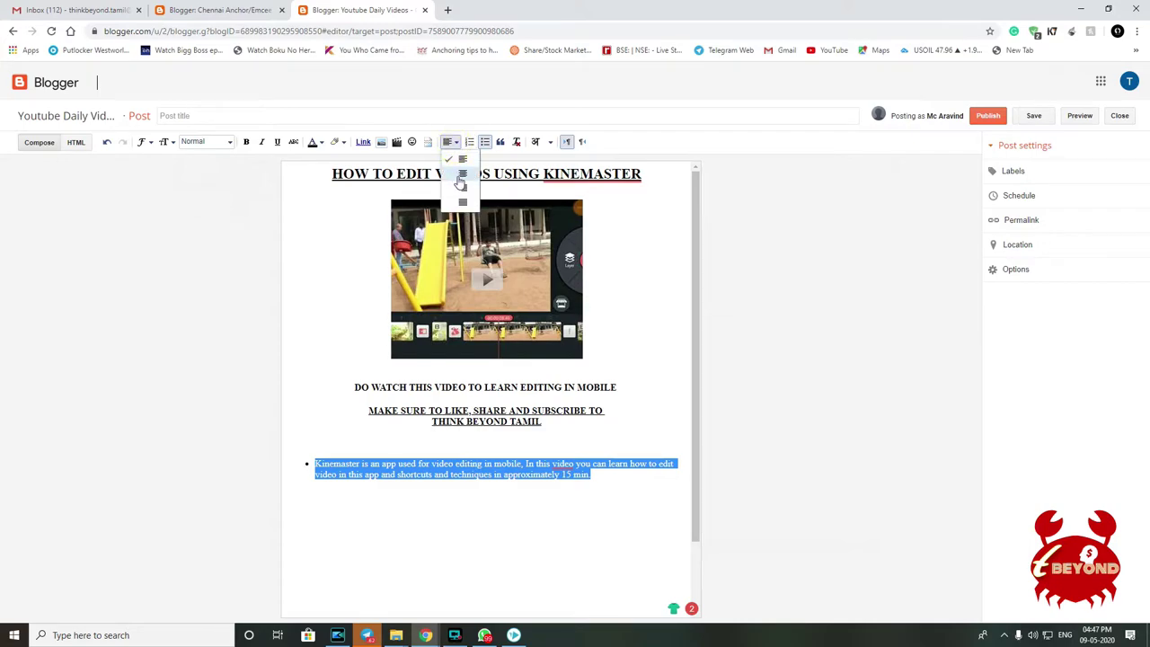
{"action": "left_click", "coordinate": [457, 175]}
{"action": "left_click", "coordinate": [523, 521]}
{"action": "left_click", "coordinate": [314, 464]}
{"action": "left_click", "coordinate": [485, 142]}
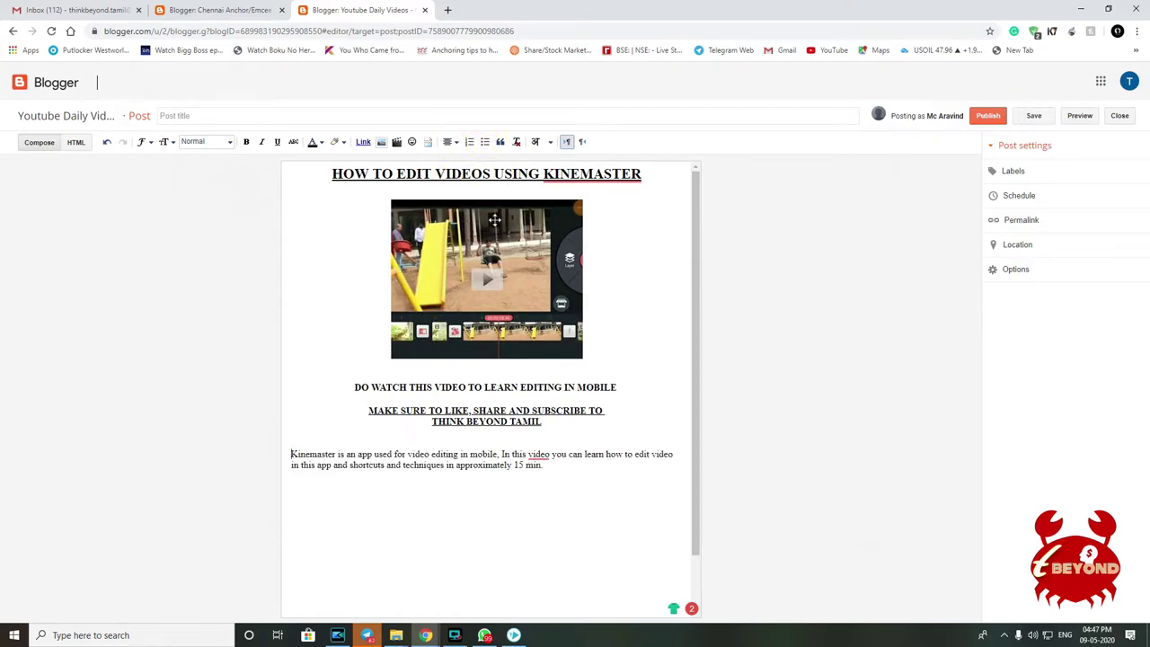
Justify the Kinemaster description paragraph
{"action": "left_click", "coordinate": [451, 144]}
{"action": "left_click", "coordinate": [451, 144]}
{"action": "left_click", "coordinate": [452, 143]}
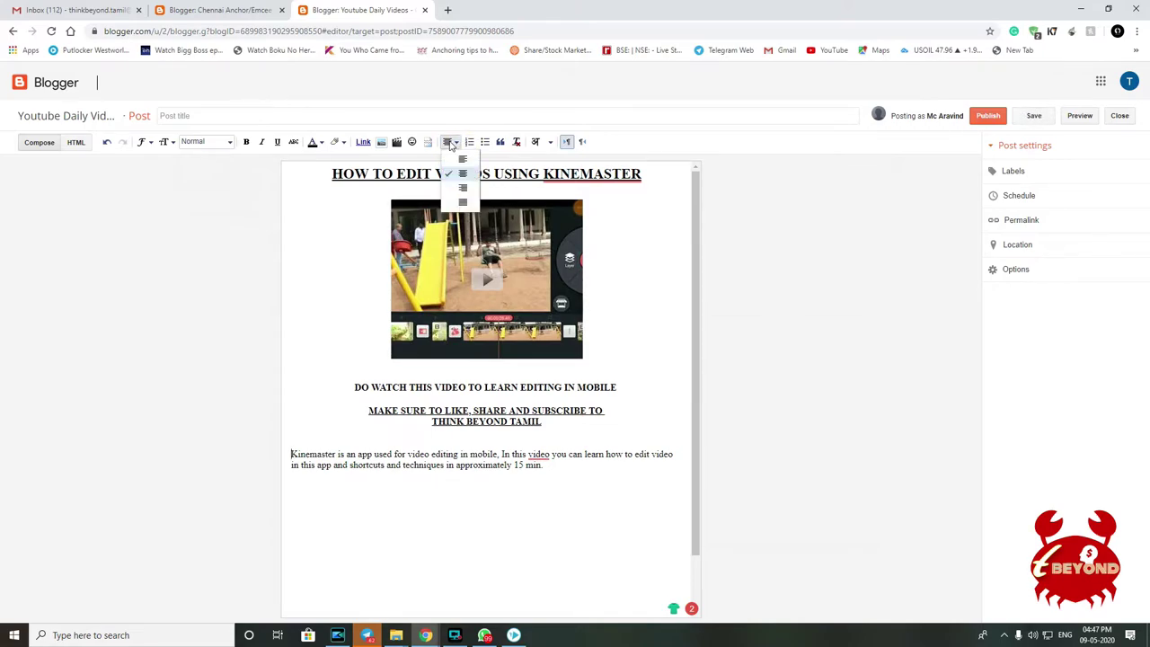
{"action": "left_click", "coordinate": [463, 187]}
{"action": "left_click", "coordinate": [452, 144]}
{"action": "left_click", "coordinate": [463, 202]}
Below the description, write the closing line "Comment below if u have any queries, Happy to help.."
{"action": "left_click", "coordinate": [541, 563]}
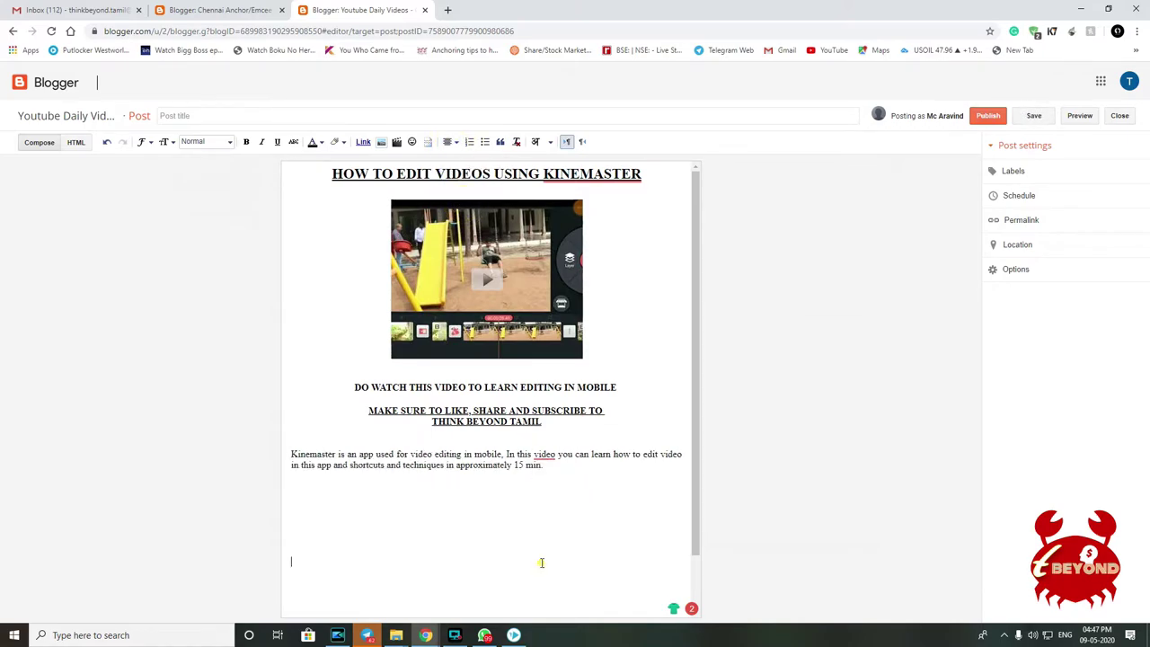
{"action": "type", "text": "COmme"}
{"action": "key", "text": "BackSpace"}
{"action": "key", "text": "BackSpace"}
{"action": "key", "text": "BackSpace"}
{"action": "key", "text": "BackSpace"}
{"action": "type", "text": "omment "}
{"action": "type", "text": "below if u have a"}
{"action": "type", "text": "ny queries or any"}
{"action": "key", "text": "BackSpace"}
{"action": "key", "text": "BackSpace"}
{"action": "key", "text": "BackSpace"}
{"action": "key", "text": "BackSpace"}
{"action": "key", "text": "BackSpace"}
{"action": "key", "text": "BackSpace"}
{"action": "type", "text": ", Happy to help."}
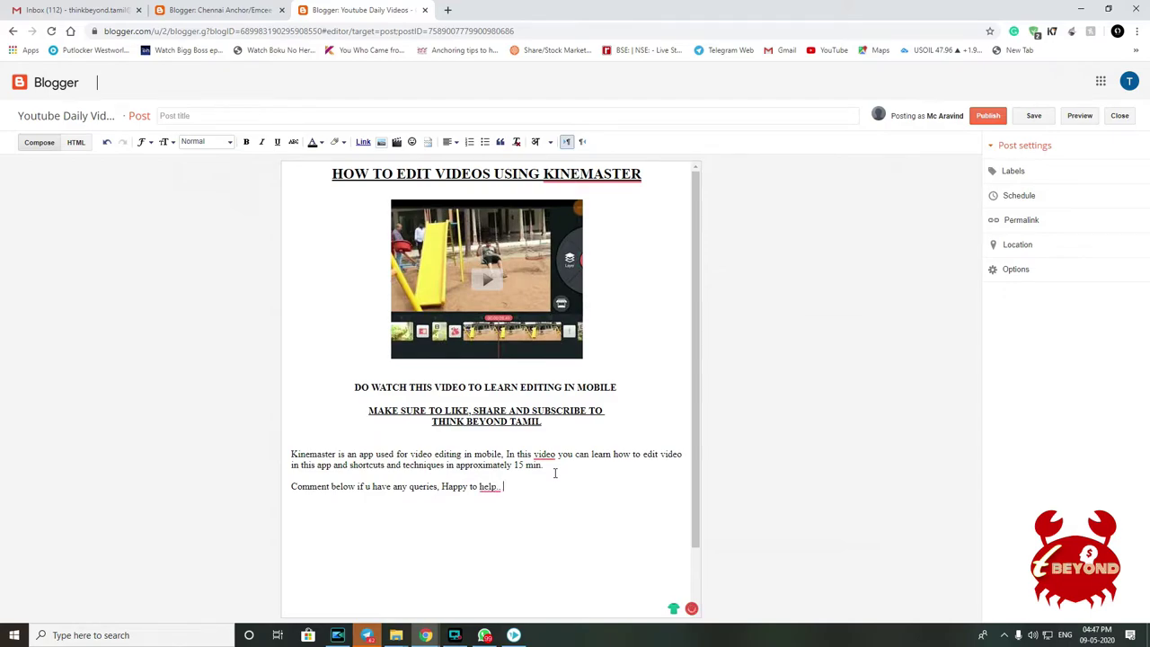
Accept the suggested corrections so the closing line ends with "happy to help."
{"action": "left_click", "coordinate": [454, 486]}
{"action": "left_click", "coordinate": [470, 516]}
{"action": "left_click", "coordinate": [489, 522]}
Color the description paragraph and the closing line red
{"action": "left_click_drag", "start_coordinate": [290, 454], "coordinate": [481, 489]}
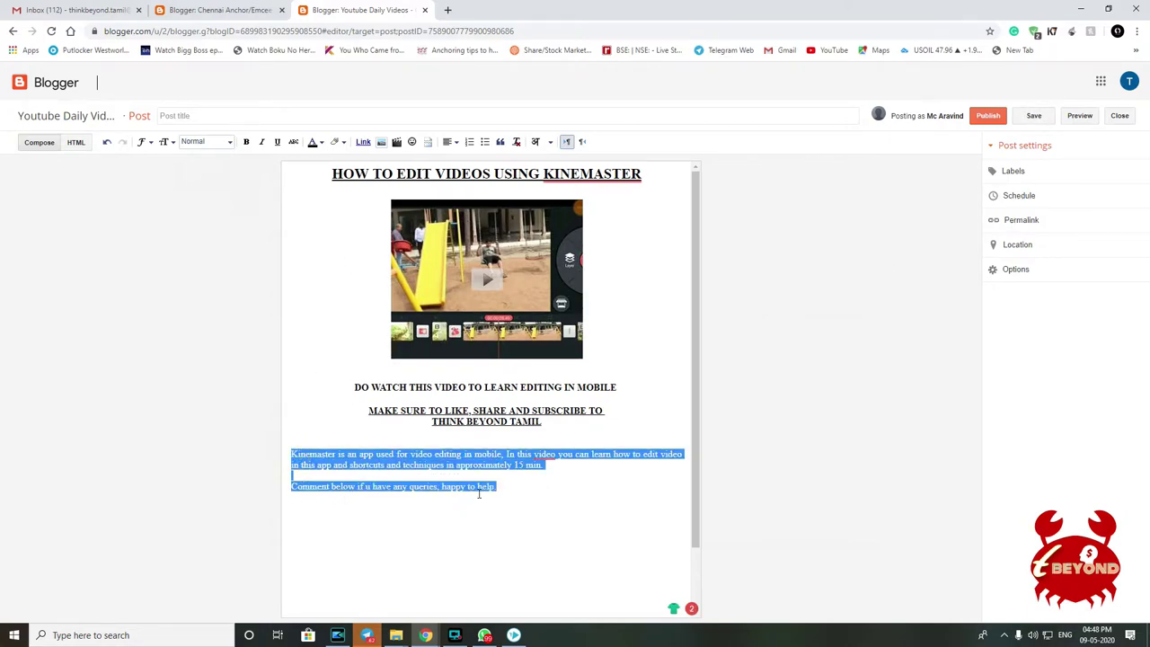
{"action": "left_click", "coordinate": [319, 142]}
{"action": "left_click", "coordinate": [315, 175]}
{"action": "left_click", "coordinate": [344, 326]}
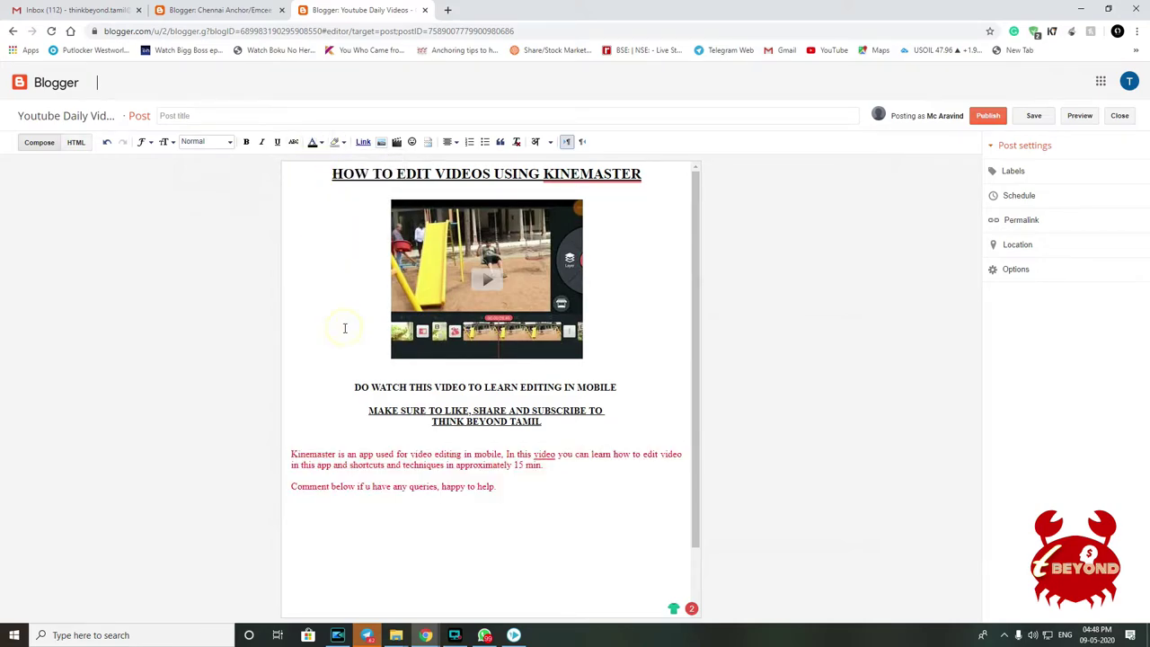
Change the text color of the description paragraph and closing line to dark blue
{"action": "left_click", "coordinate": [315, 144]}
{"action": "left_click", "coordinate": [292, 453]}
{"action": "left_click_drag", "start_coordinate": [290, 454], "coordinate": [461, 498]}
{"action": "left_click", "coordinate": [319, 142]}
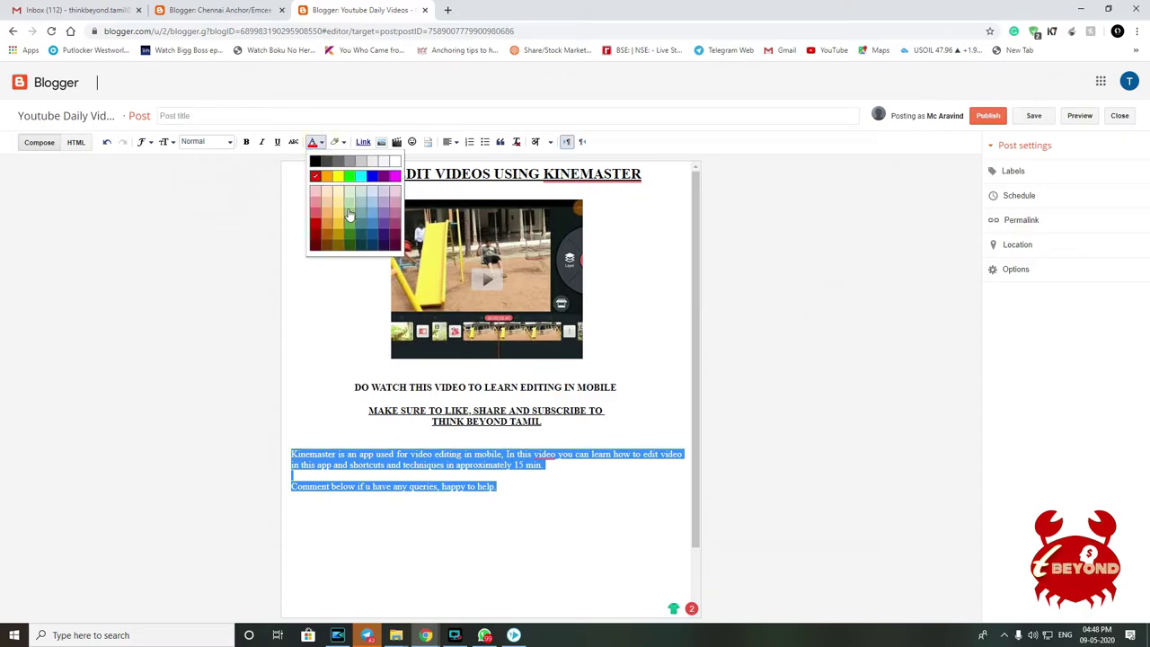
{"action": "left_click", "coordinate": [380, 243]}
{"action": "left_click", "coordinate": [325, 344]}
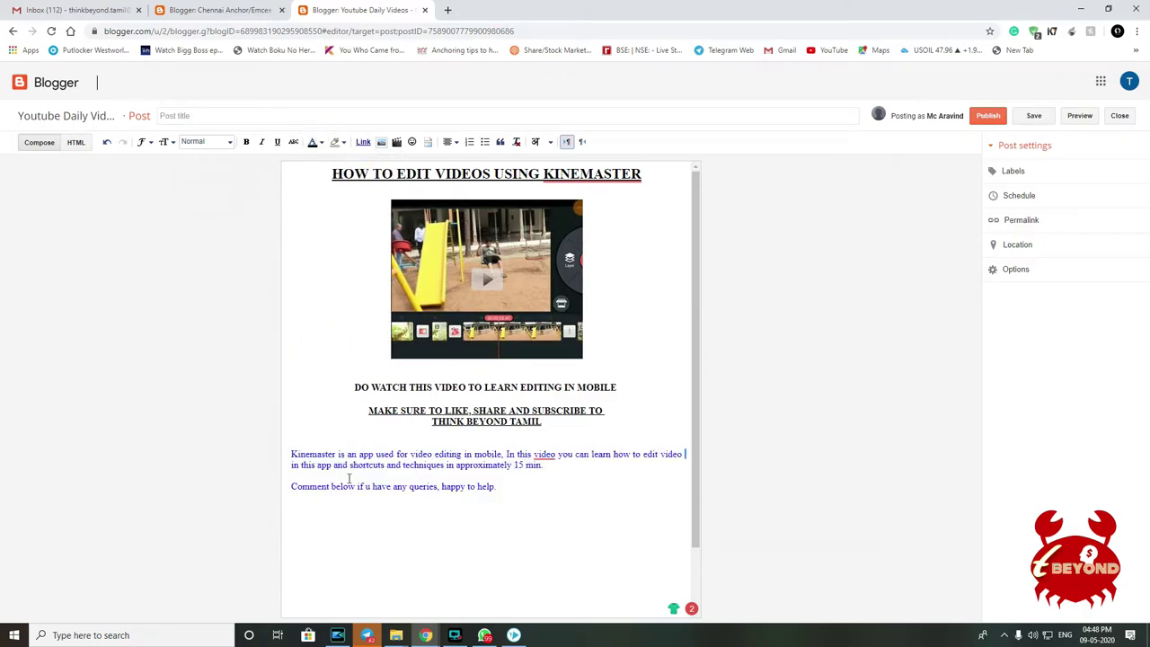
Make the description paragraph and the closing line bold
{"action": "left_click", "coordinate": [291, 454]}
{"action": "key", "text": "shift+Down"}
{"action": "key", "text": "shift+Down"}
{"action": "key", "text": "shift+Down"}
{"action": "key", "text": "shift+Down"}
{"action": "left_click", "coordinate": [247, 142]}
{"action": "left_click", "coordinate": [334, 300]}
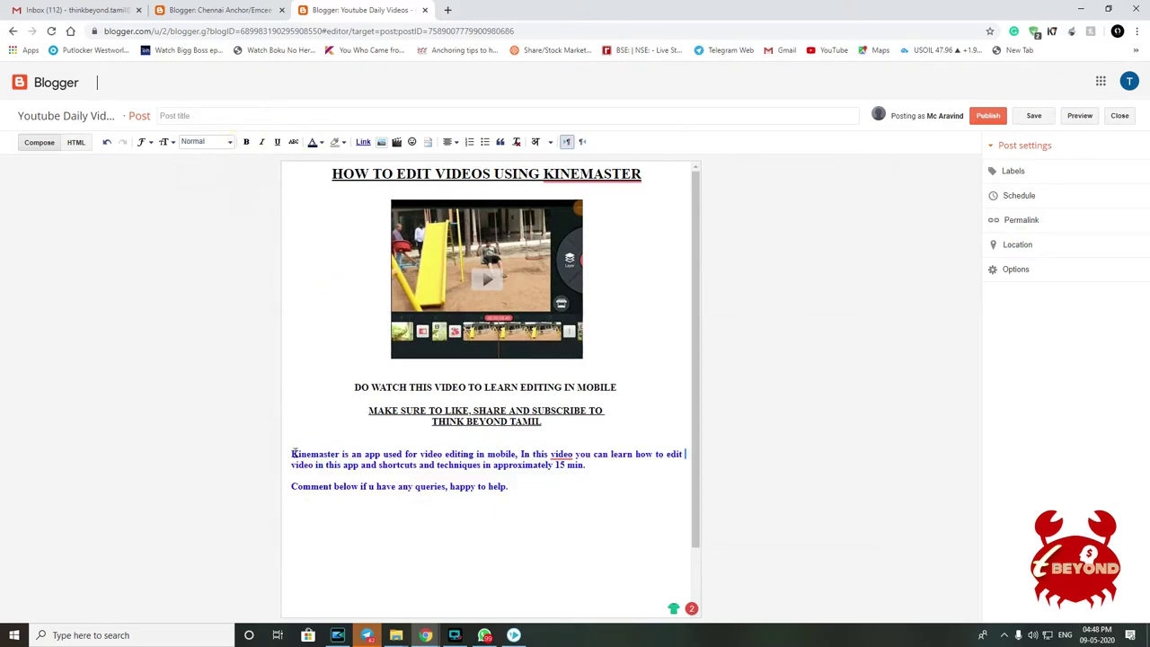
Set the text color of the description paragraph and closing line to black
{"action": "left_click_drag", "start_coordinate": [293, 454], "coordinate": [508, 486]}
{"action": "left_click", "coordinate": [321, 142]}
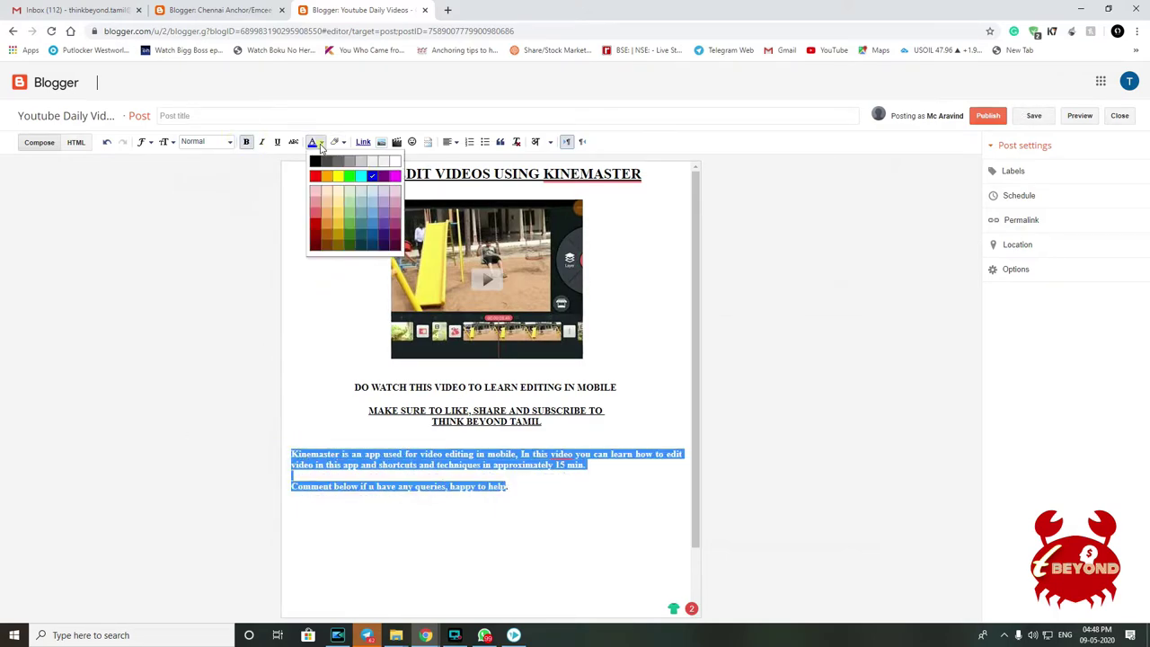
{"action": "left_click", "coordinate": [300, 298]}
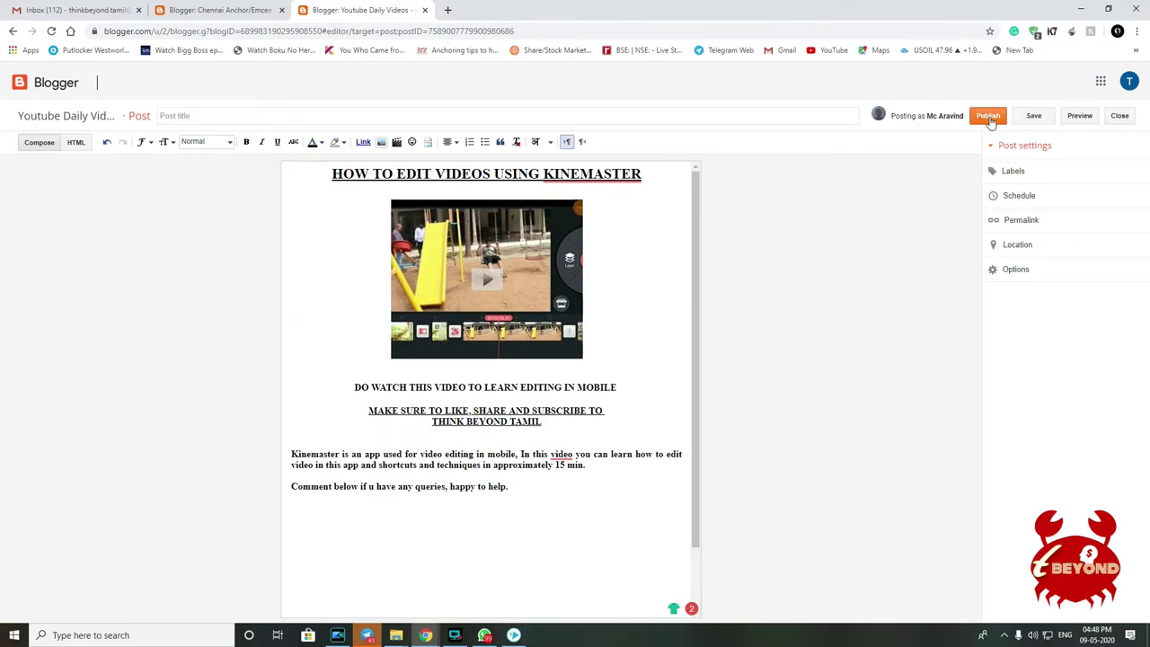
Upload photo_2020-04-14_18-25-19 from the Telegram Desktop folder and insert it on a new line below the closing line
{"action": "left_click", "coordinate": [536, 486]}
{"action": "key", "text": "Return"}
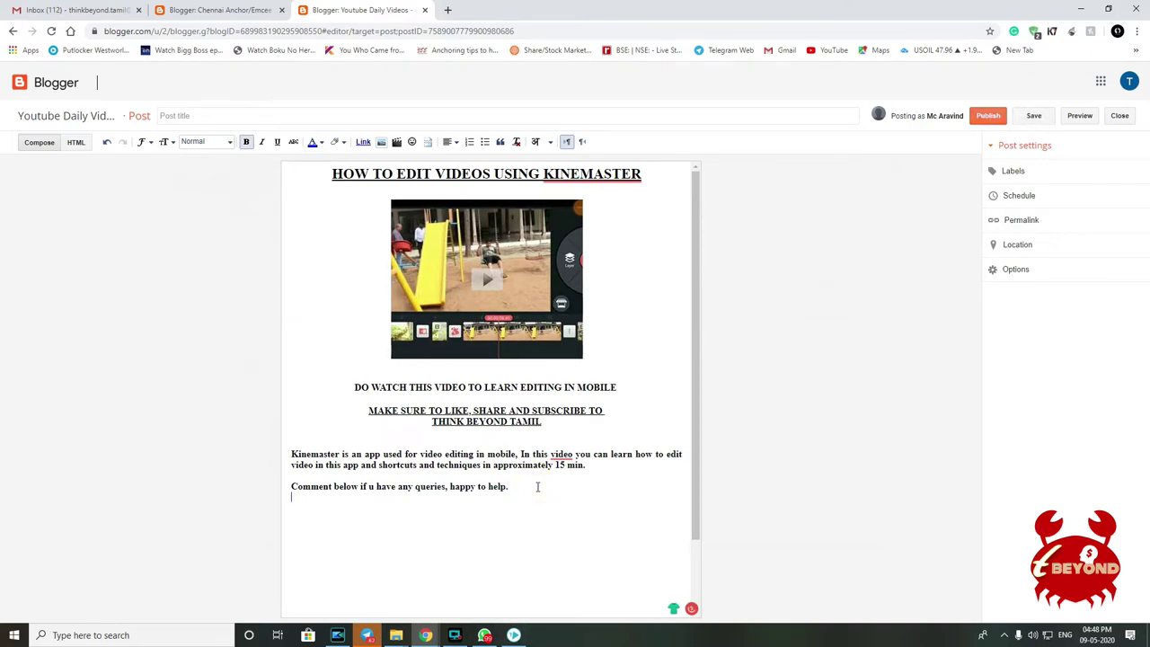
{"action": "left_click", "coordinate": [396, 142]}
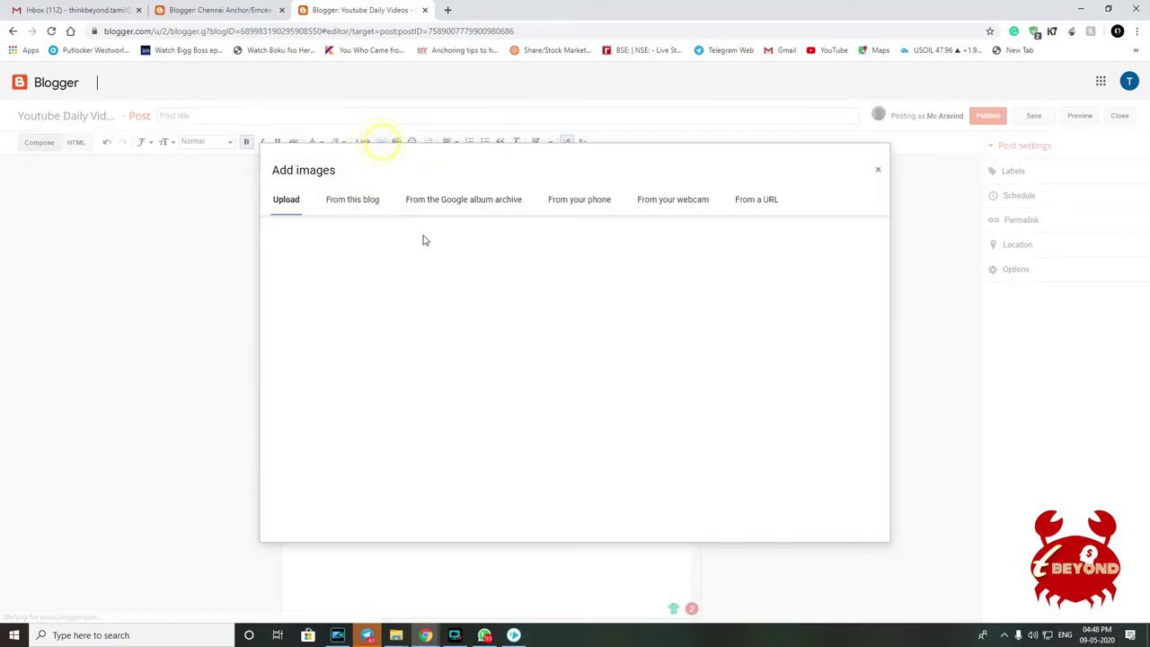
{"action": "left_click", "coordinate": [302, 233]}
{"action": "scroll", "coordinate": [377, 180], "scroll_direction": "down", "scroll_amount": 10}
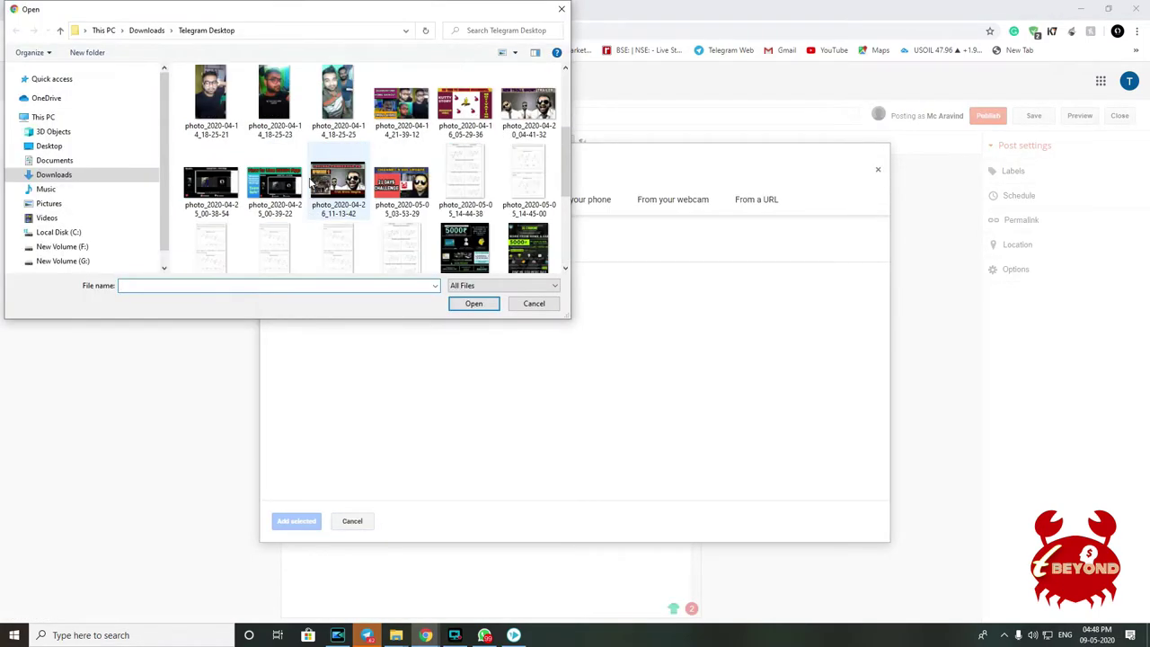
{"action": "scroll", "coordinate": [430, 208], "scroll_direction": "up", "scroll_amount": 3}
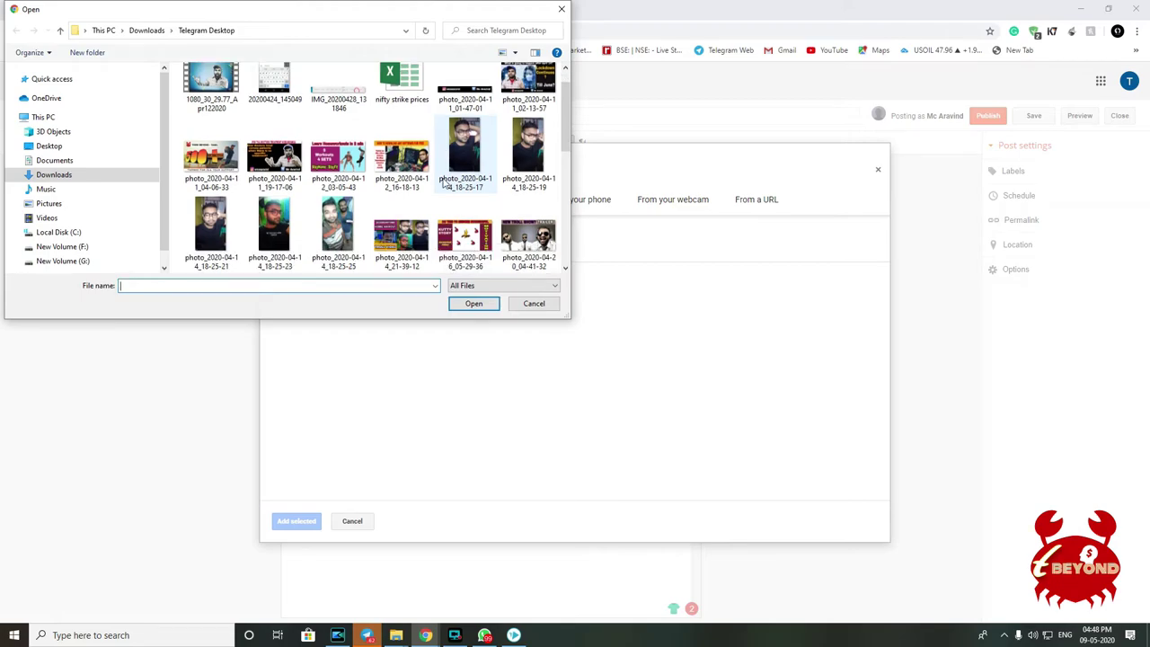
{"action": "double_click", "coordinate": [523, 163]}
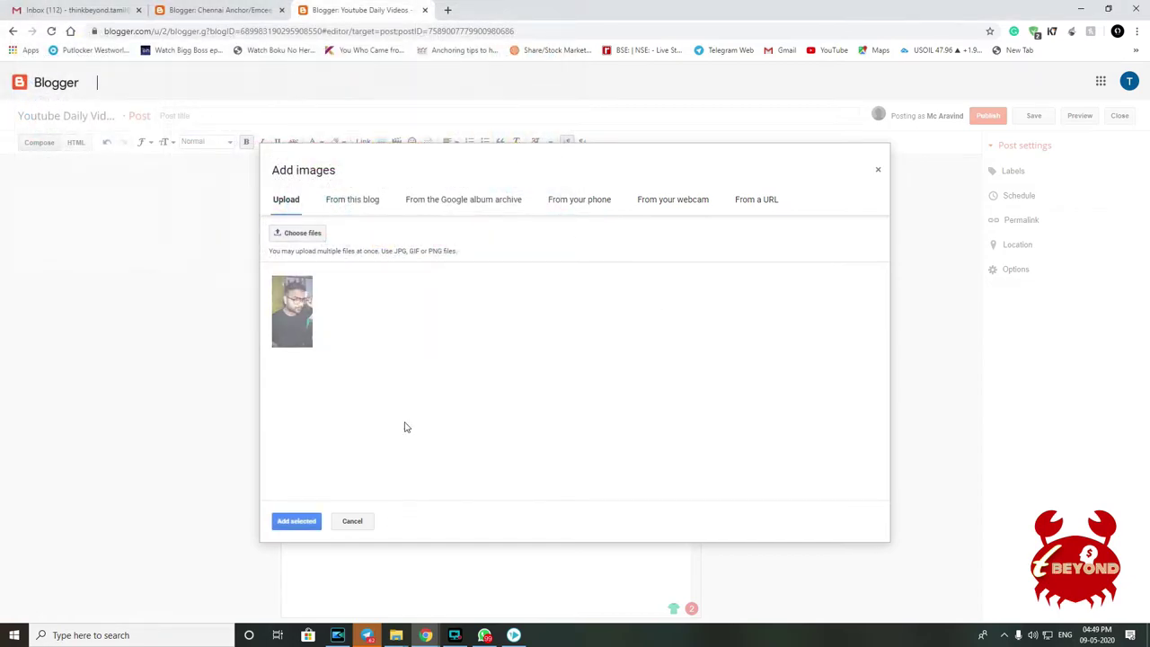
{"action": "left_click", "coordinate": [295, 522]}
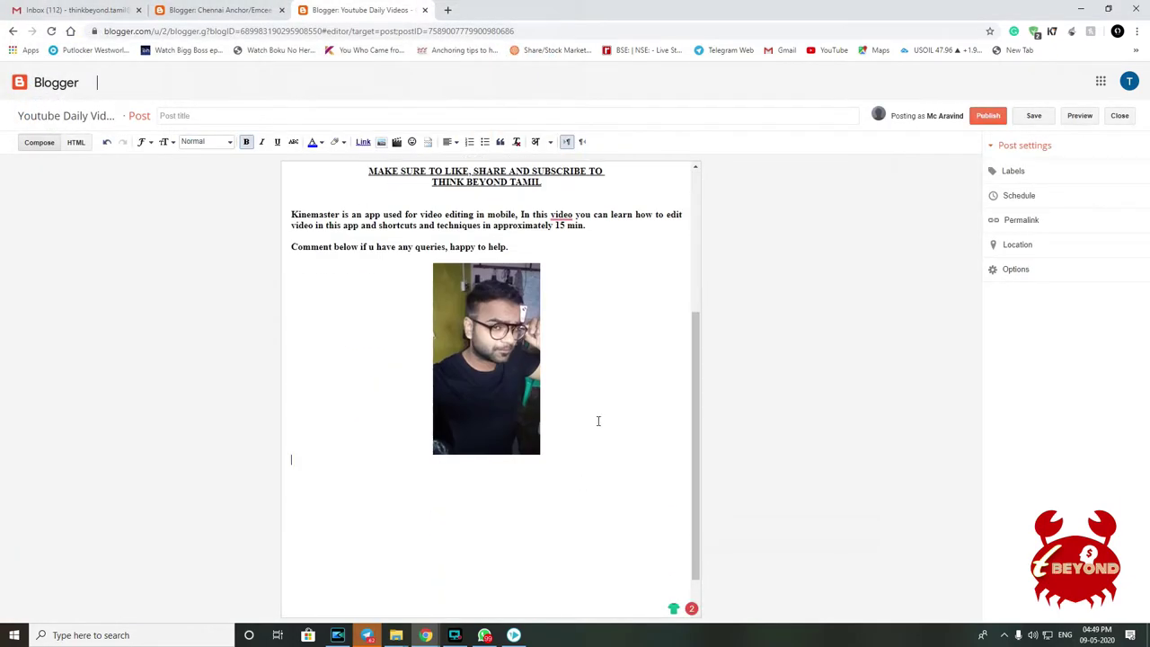
Add the farewell line "Bye and have a nice day Friends. !!!!!!!!!!!!" below the photo in the post
{"action": "key", "text": "Return"}
{"action": "type", "text": "Bye and have a nice day friends."}
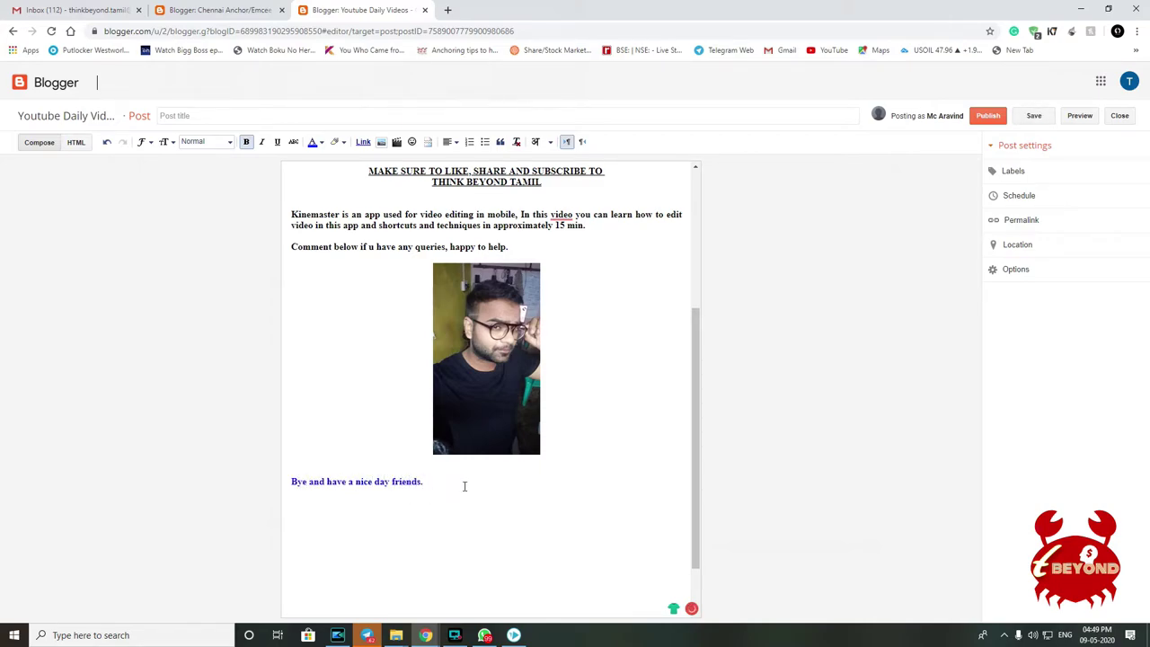
{"action": "key", "text": "BackSpace"}
{"action": "type", "text": "F"}
Center the farewell line below the photo and publish the post
{"action": "left_click_drag", "start_coordinate": [466, 482], "coordinate": [255, 478]}
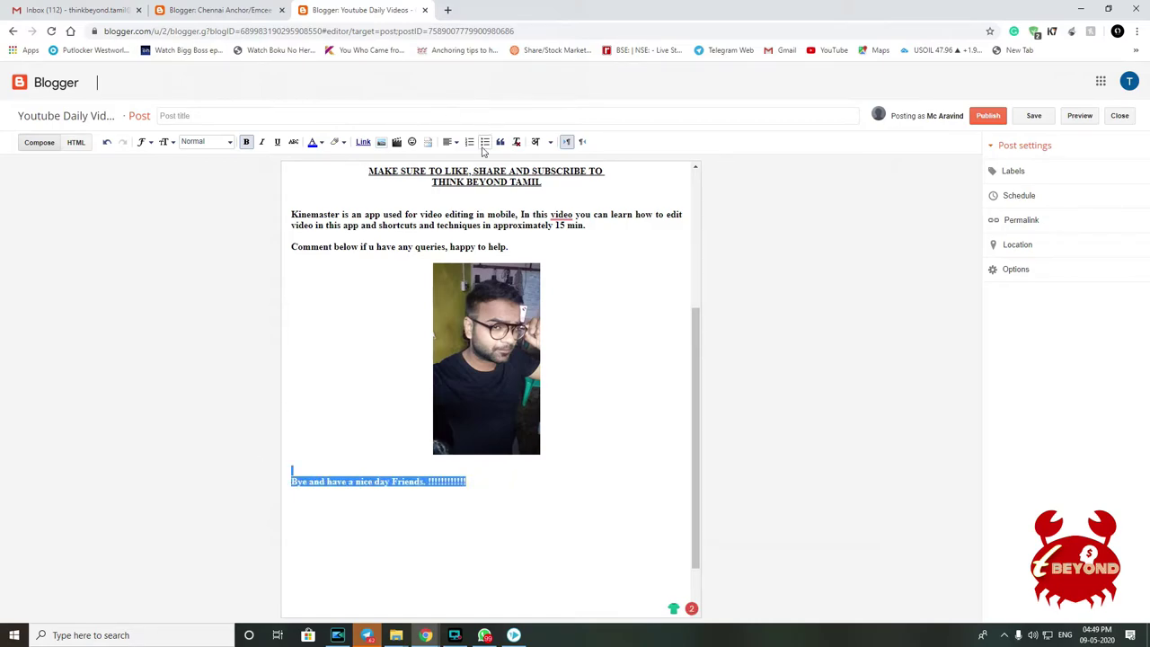
{"action": "left_click", "coordinate": [452, 142]}
{"action": "left_click", "coordinate": [472, 175]}
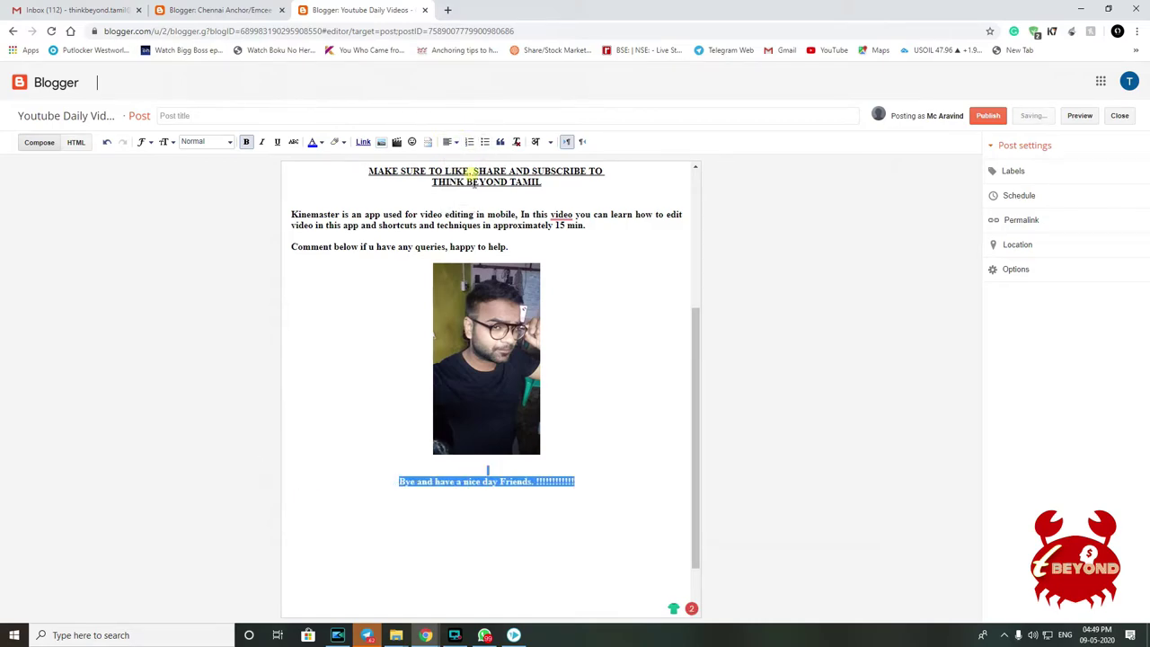
{"action": "left_click", "coordinate": [619, 443]}
{"action": "scroll", "coordinate": [653, 450], "scroll_direction": "up", "scroll_amount": 3}
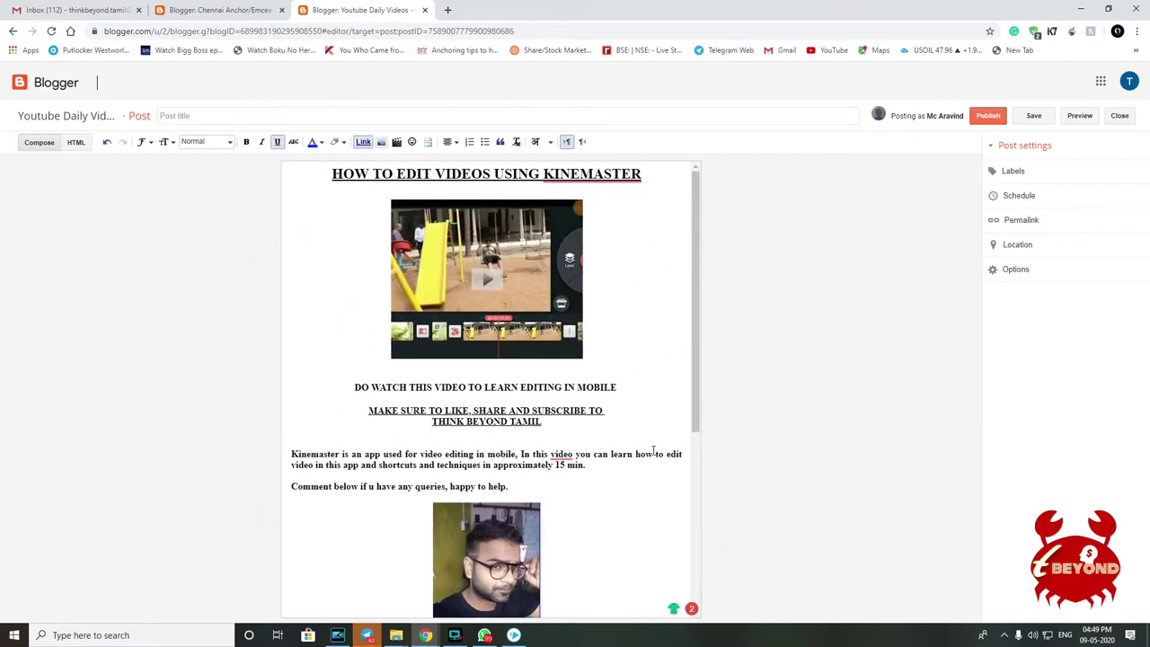
{"action": "left_click", "coordinate": [986, 117]}
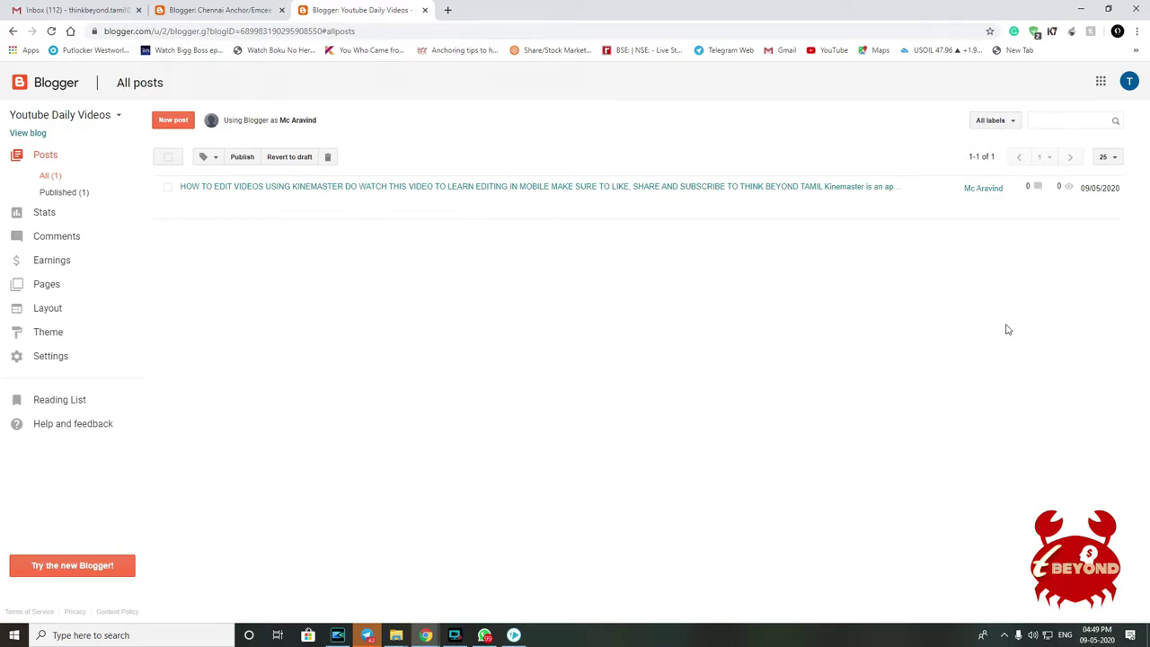
Open thinkbeyondtamil.blogspot.com in a new browser tab and look through the published post from title to footer
{"action": "left_click", "coordinate": [447, 11]}
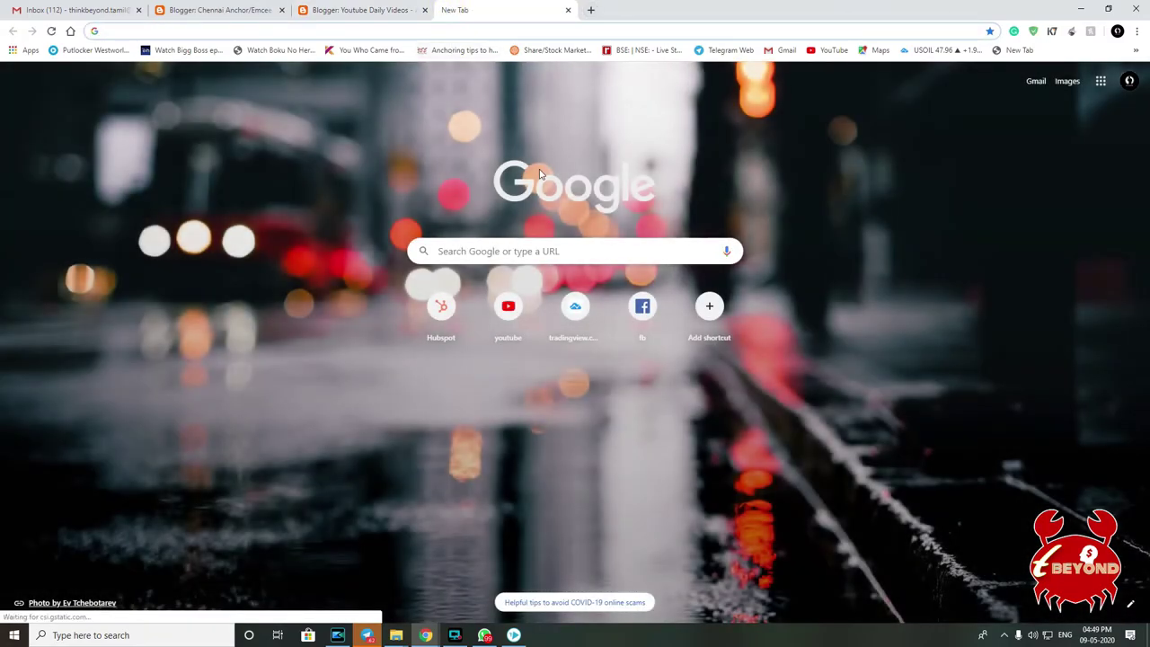
{"action": "type", "text": "www."}
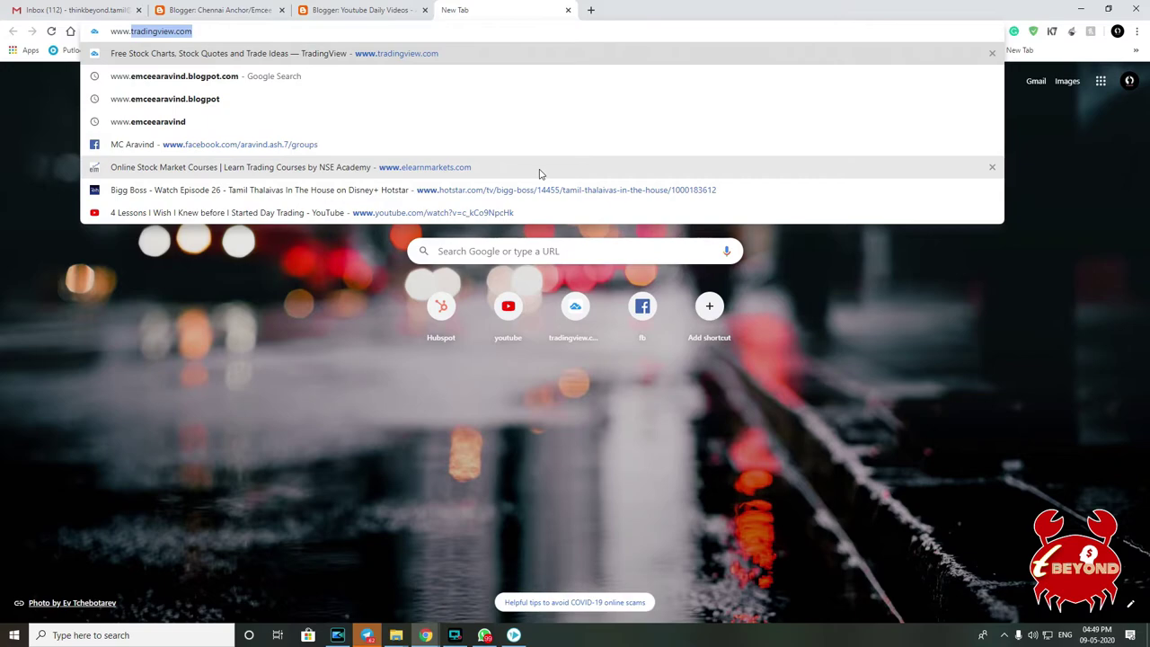
{"action": "type", "text": "thinkbeyondtamil.blog"}
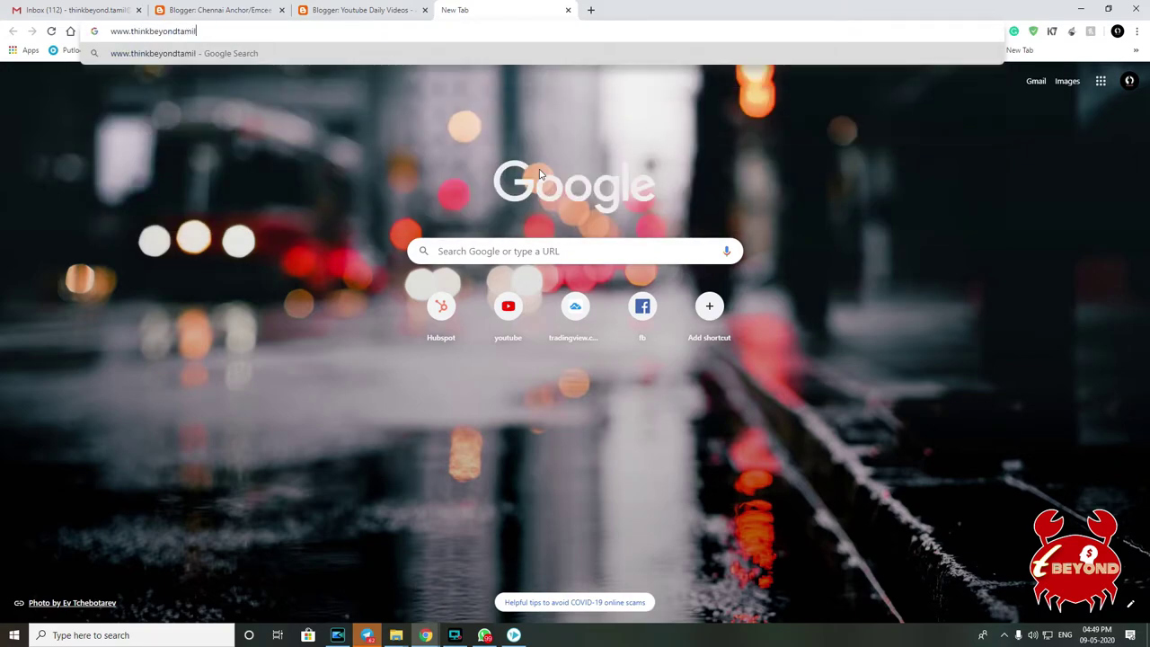
{"action": "type", "text": "spot.com"}
{"action": "key", "text": "Return"}
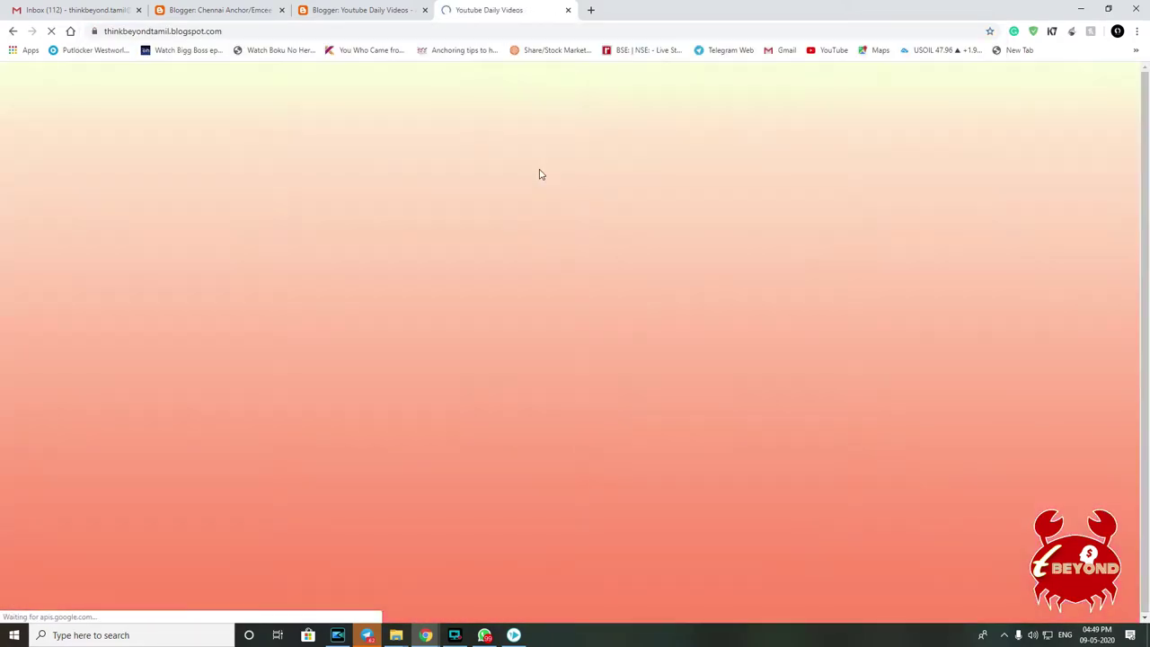
{"action": "scroll", "coordinate": [603, 286], "scroll_direction": "down", "scroll_amount": 6}
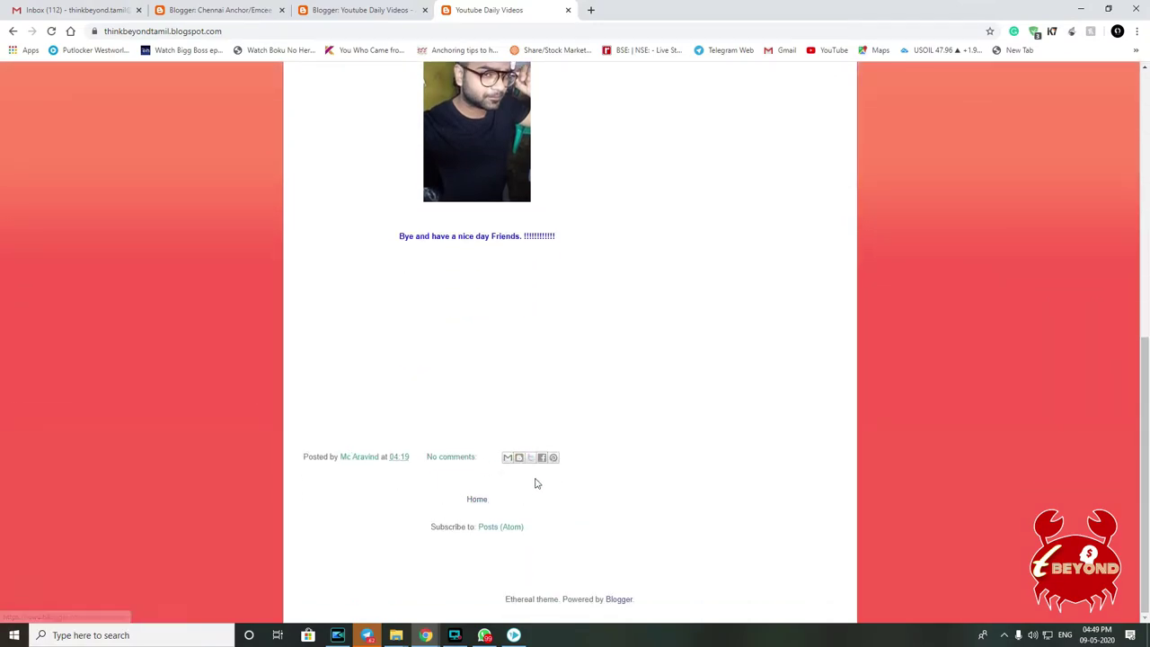
{"action": "scroll", "coordinate": [683, 469], "scroll_direction": "up", "scroll_amount": 10}
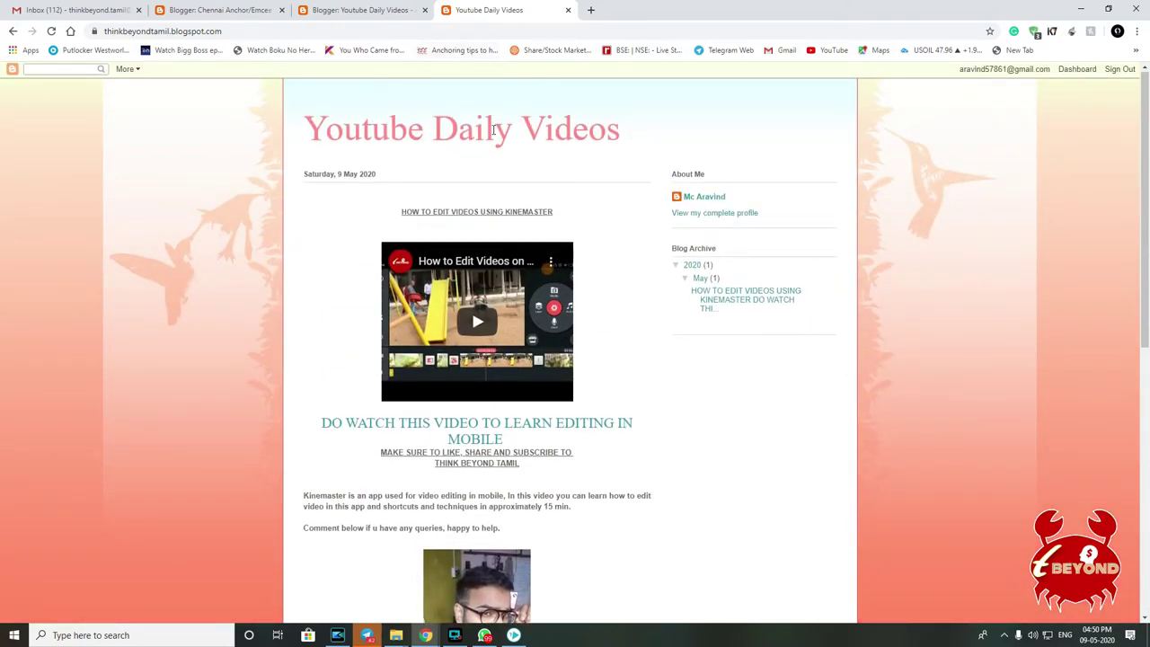
{"action": "scroll", "coordinate": [544, 483], "scroll_direction": "down", "scroll_amount": 3}
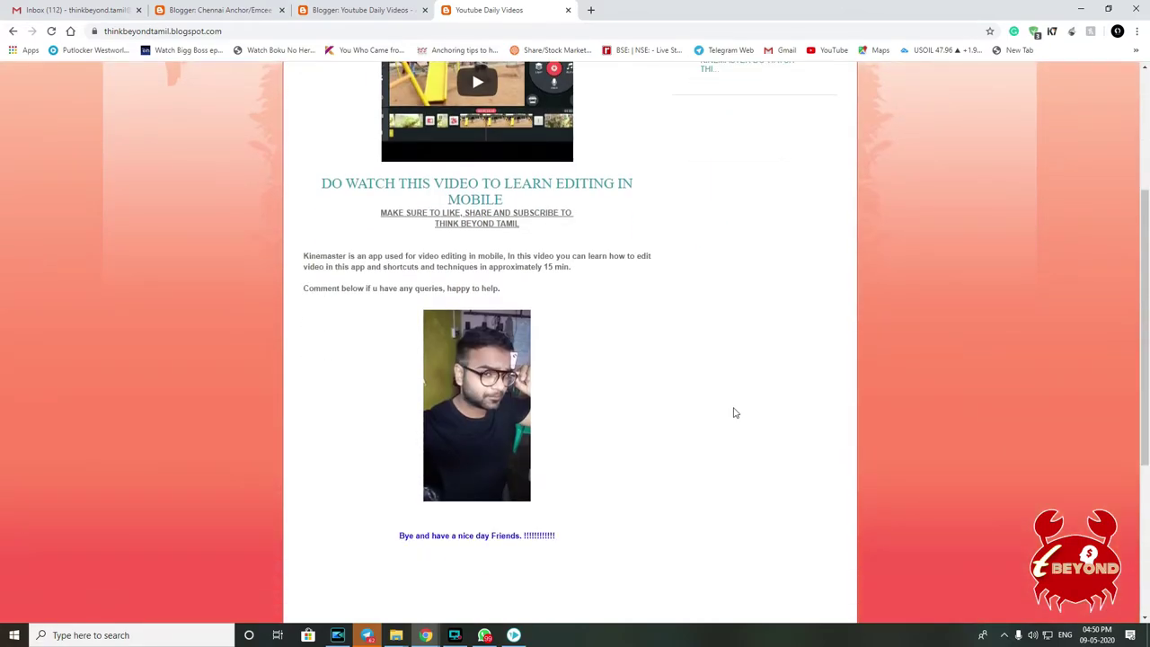
{"action": "scroll", "coordinate": [727, 405], "scroll_direction": "down", "scroll_amount": 2}
{"action": "scroll", "coordinate": [724, 405], "scroll_direction": "up", "scroll_amount": 5}
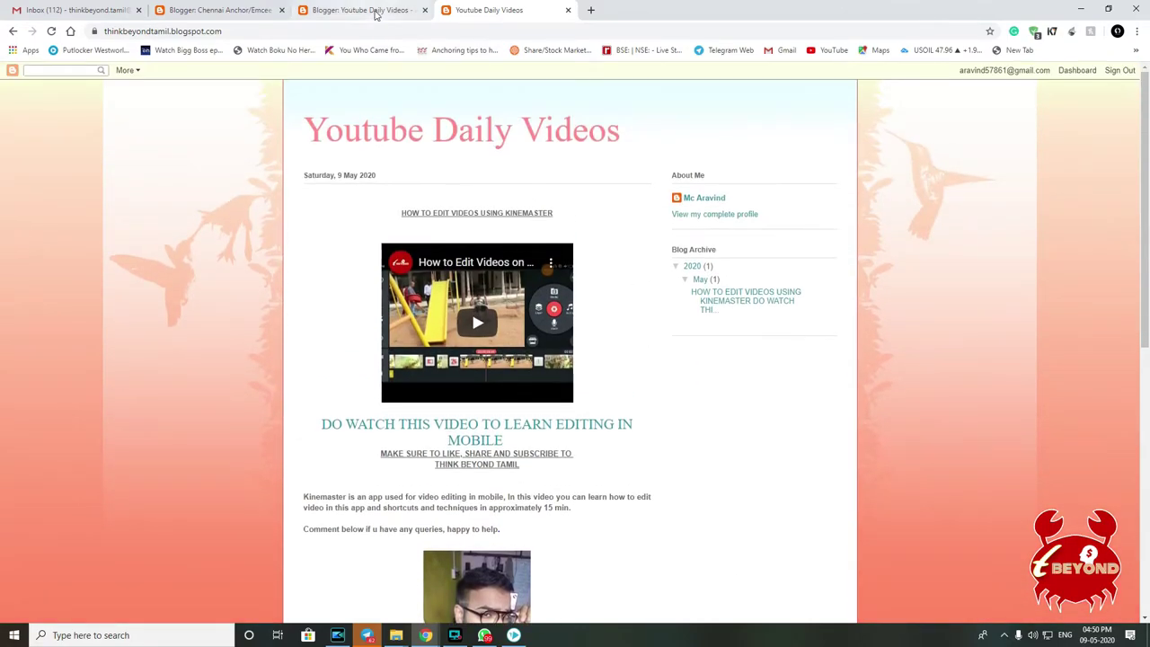
Start a new post in the Youtube Daily Videos blog with the bold Heading-style line "THIS IS THE TESTING OF THE SECOND BLOG POST"
{"action": "left_click", "coordinate": [376, 11]}
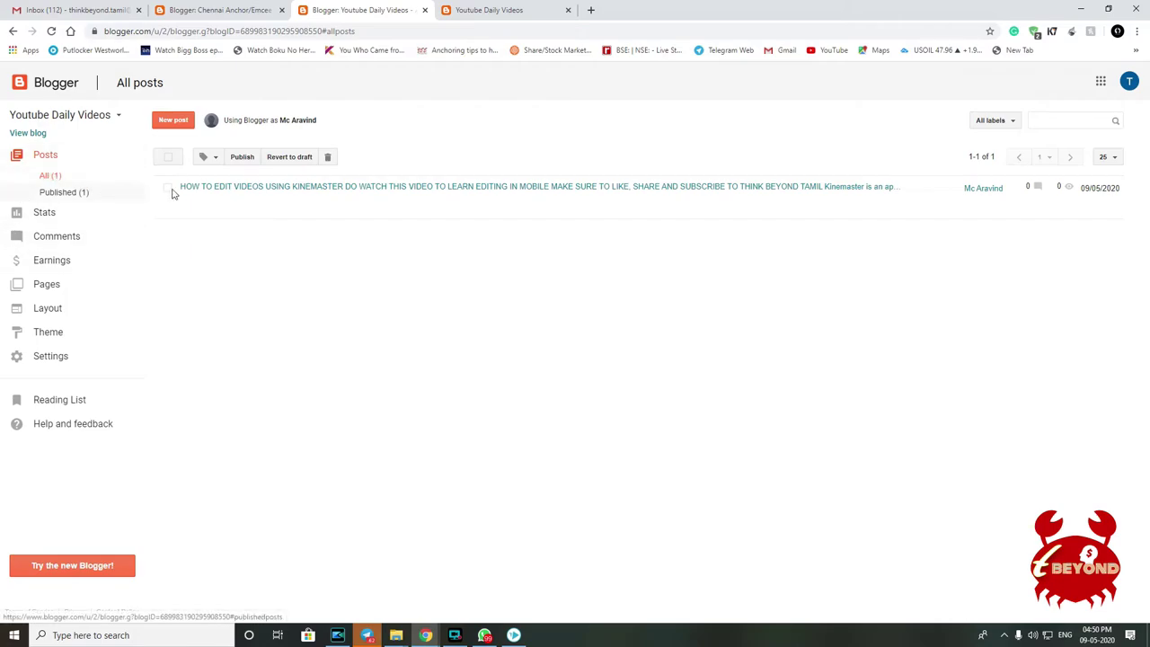
{"action": "left_click", "coordinate": [174, 120]}
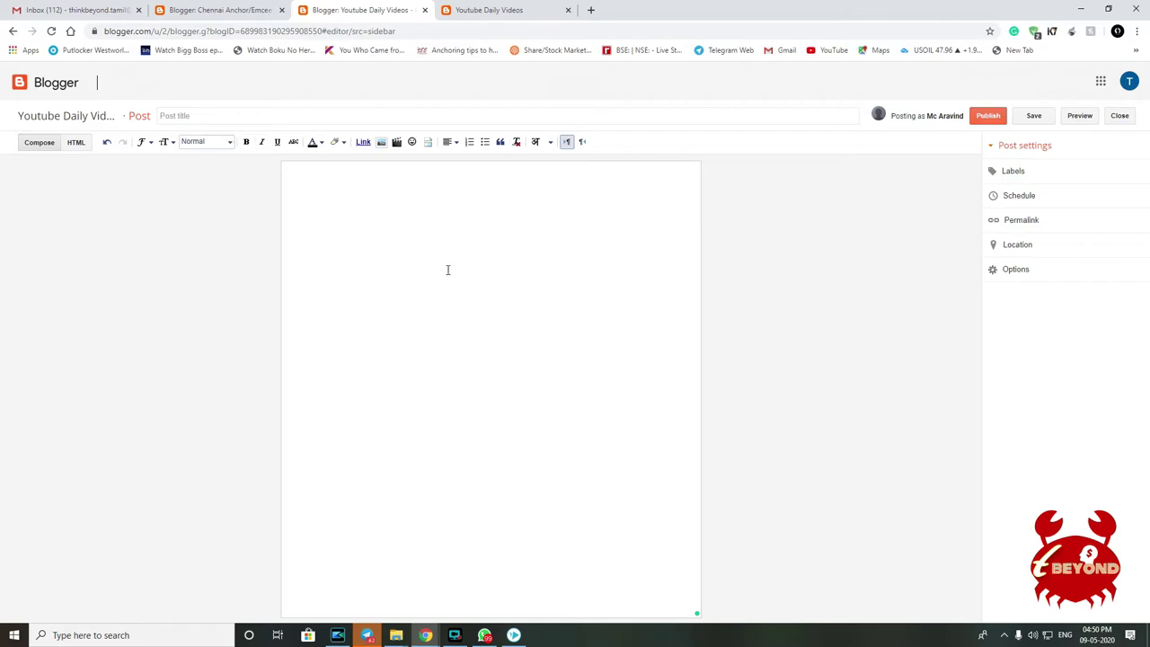
{"action": "left_click", "coordinate": [246, 142]}
{"action": "left_click", "coordinate": [162, 144]}
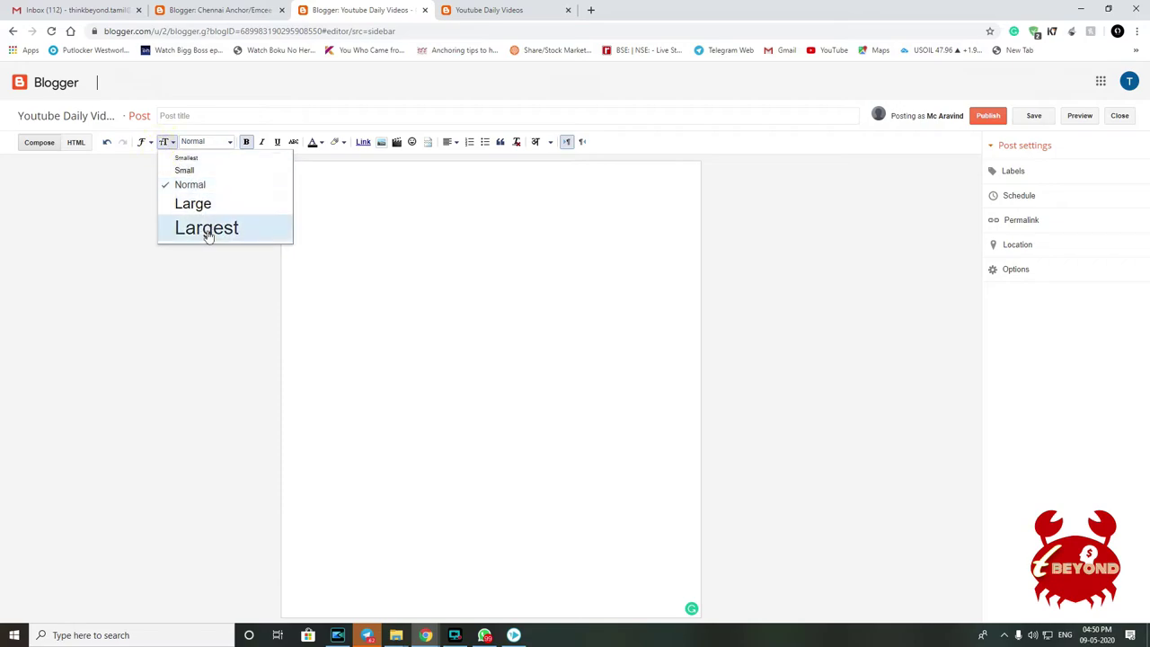
{"action": "left_click", "coordinate": [142, 209]}
{"action": "left_click", "coordinate": [223, 145]}
{"action": "left_click", "coordinate": [225, 162]}
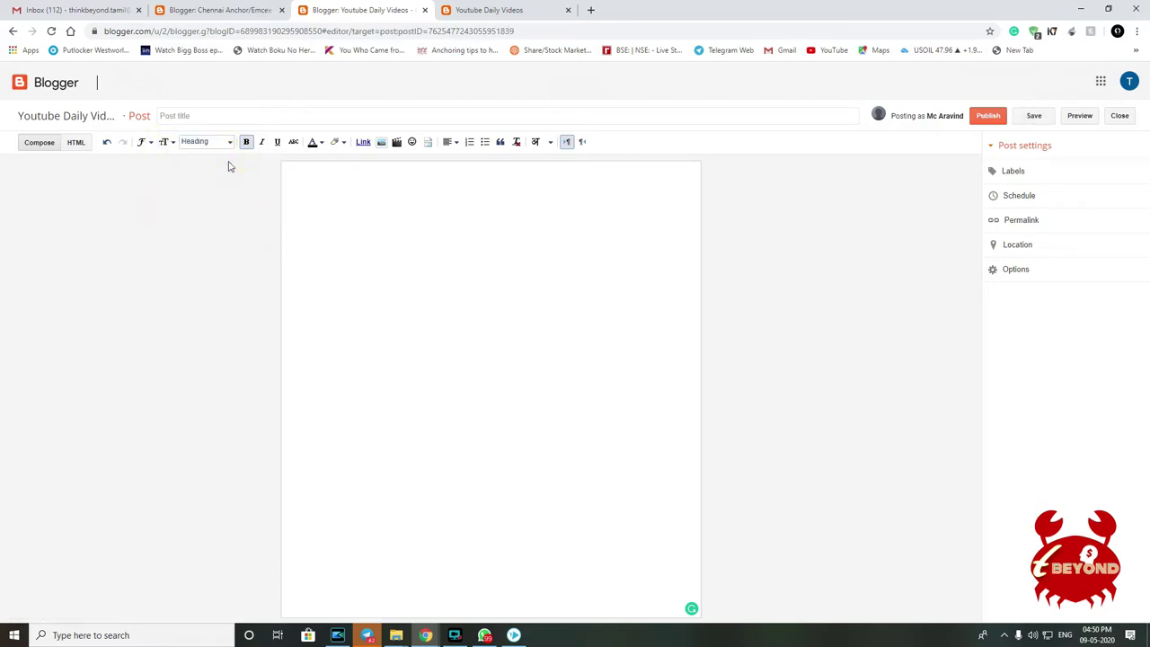
{"action": "type", "text": "THIS IS THE TES"}
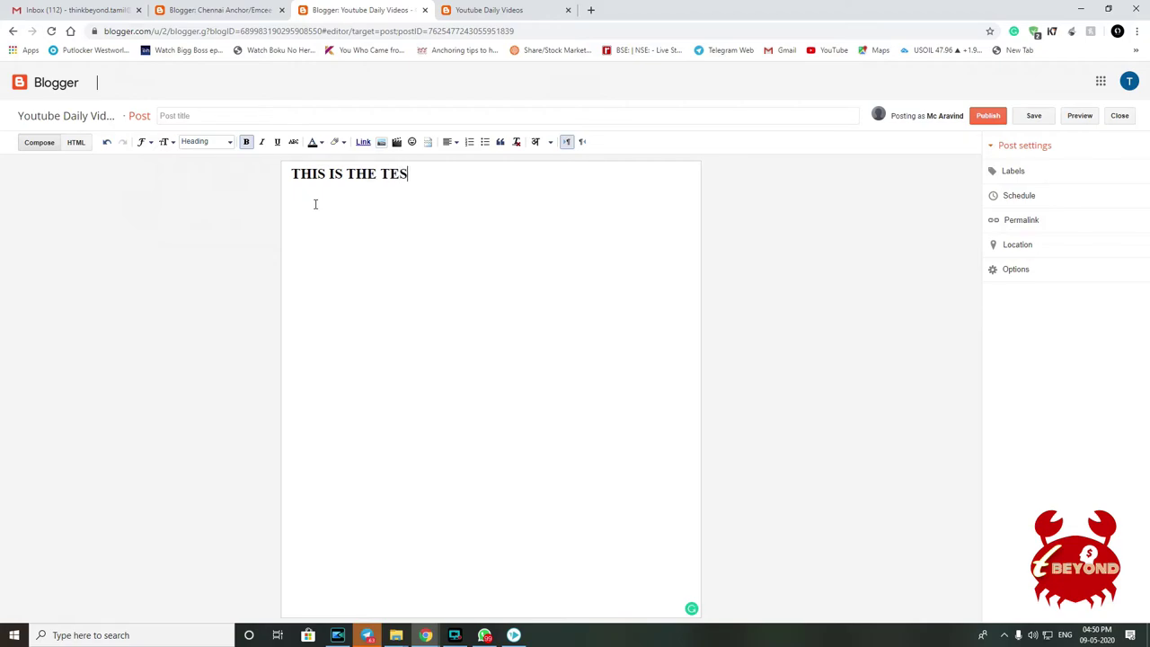
{"action": "type", "text": "TING OF THE SECOND BLOG POST"}
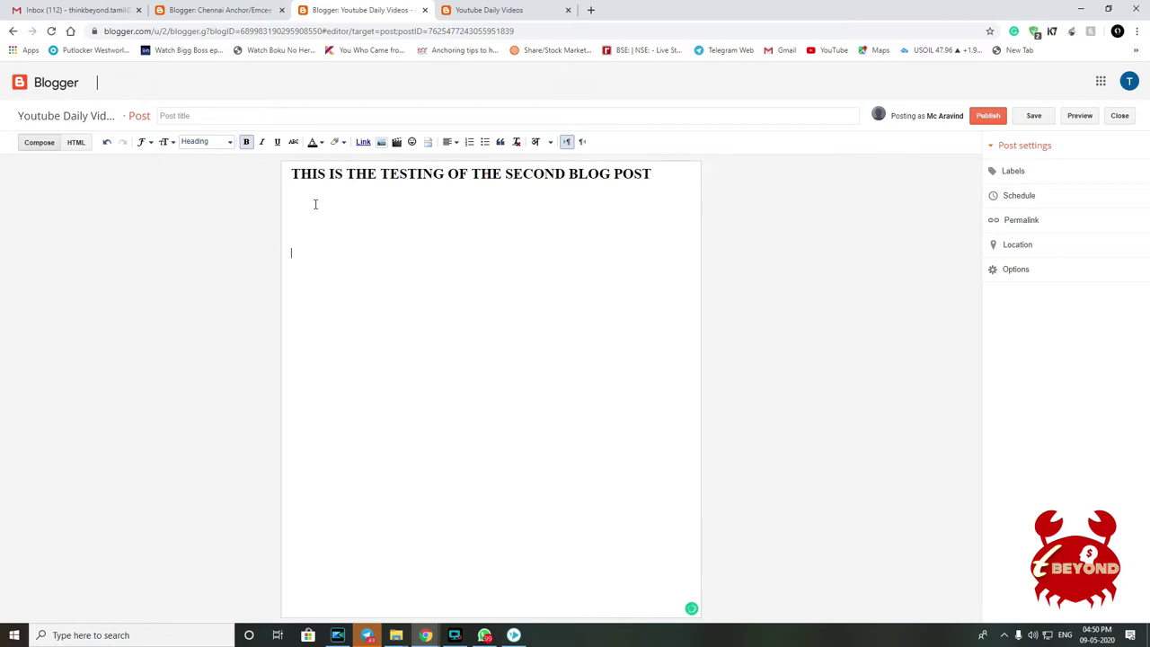
Upload photo_2020-05-07_19-11-56 from the Telegram Desktop folder and insert it below the heading
{"action": "left_click", "coordinate": [381, 142]}
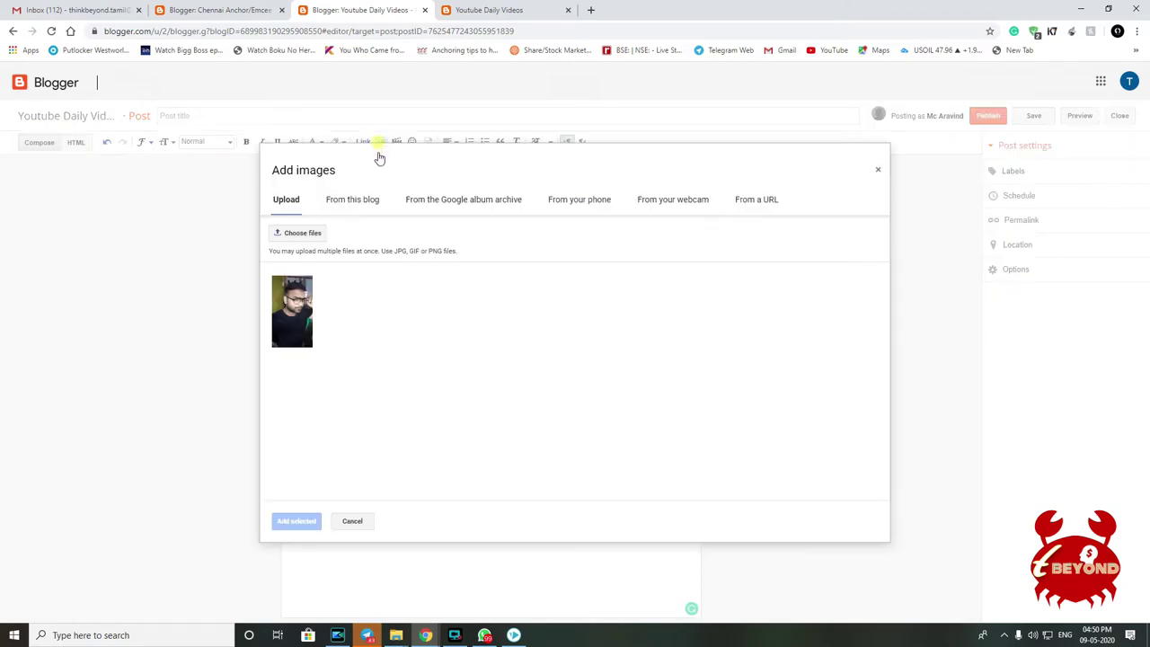
{"action": "left_click", "coordinate": [309, 233]}
{"action": "scroll", "coordinate": [311, 238], "scroll_direction": "down", "scroll_amount": 10}
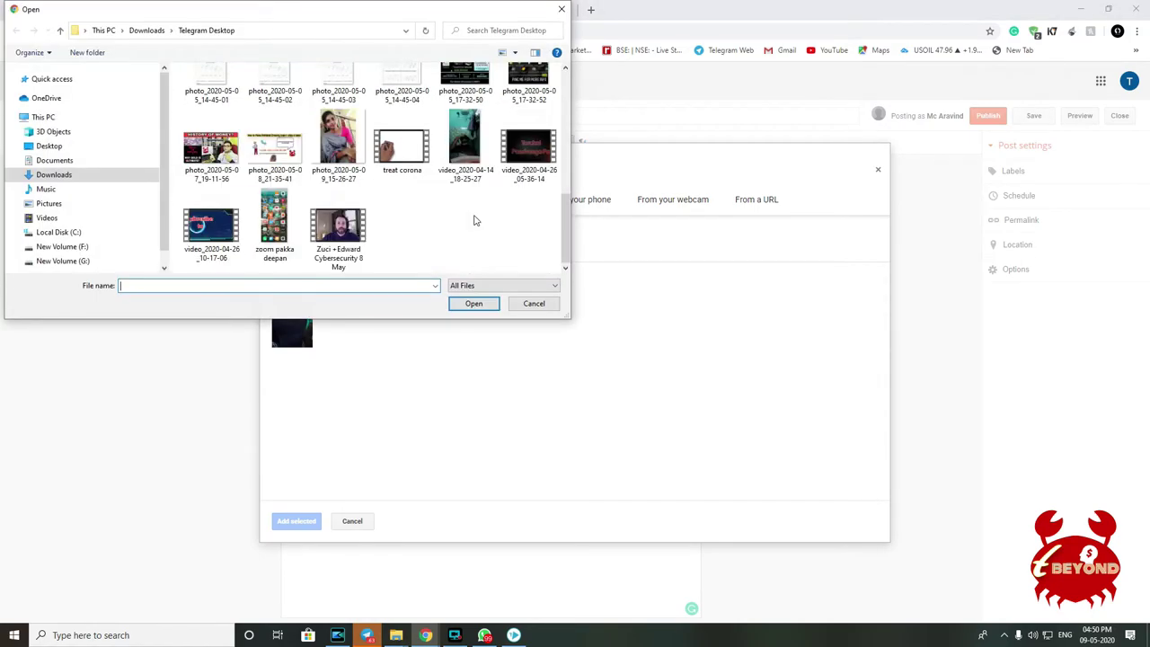
{"action": "scroll", "coordinate": [385, 177], "scroll_direction": "up", "scroll_amount": 3}
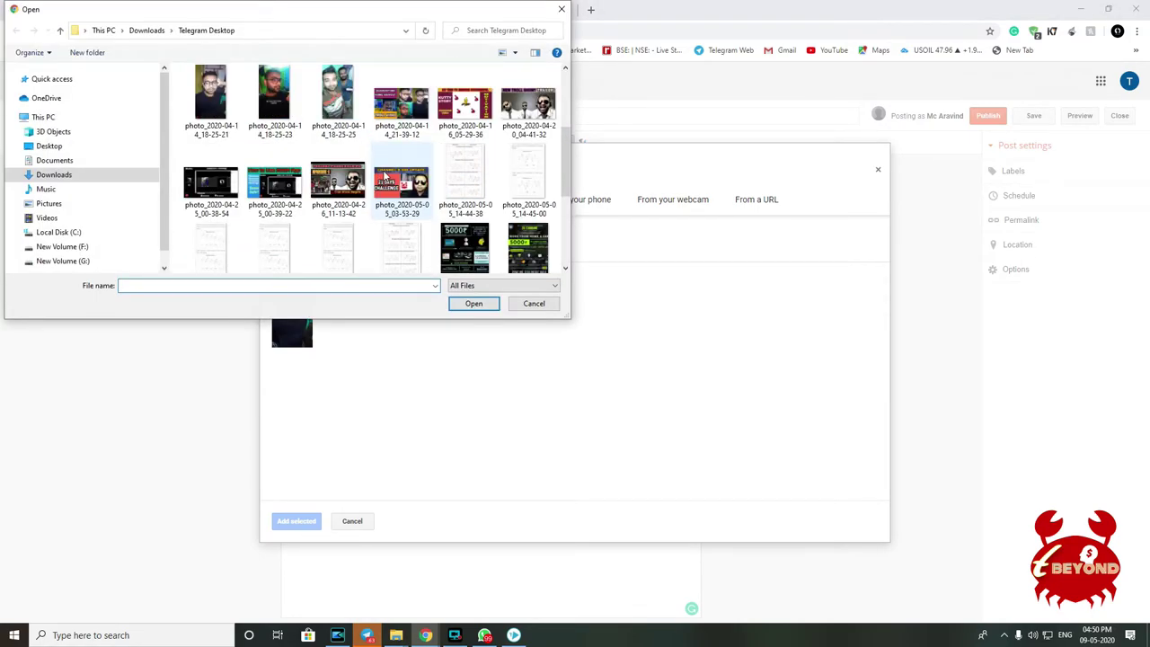
{"action": "scroll", "coordinate": [384, 177], "scroll_direction": "down", "scroll_amount": 2}
{"action": "left_click", "coordinate": [224, 229]}
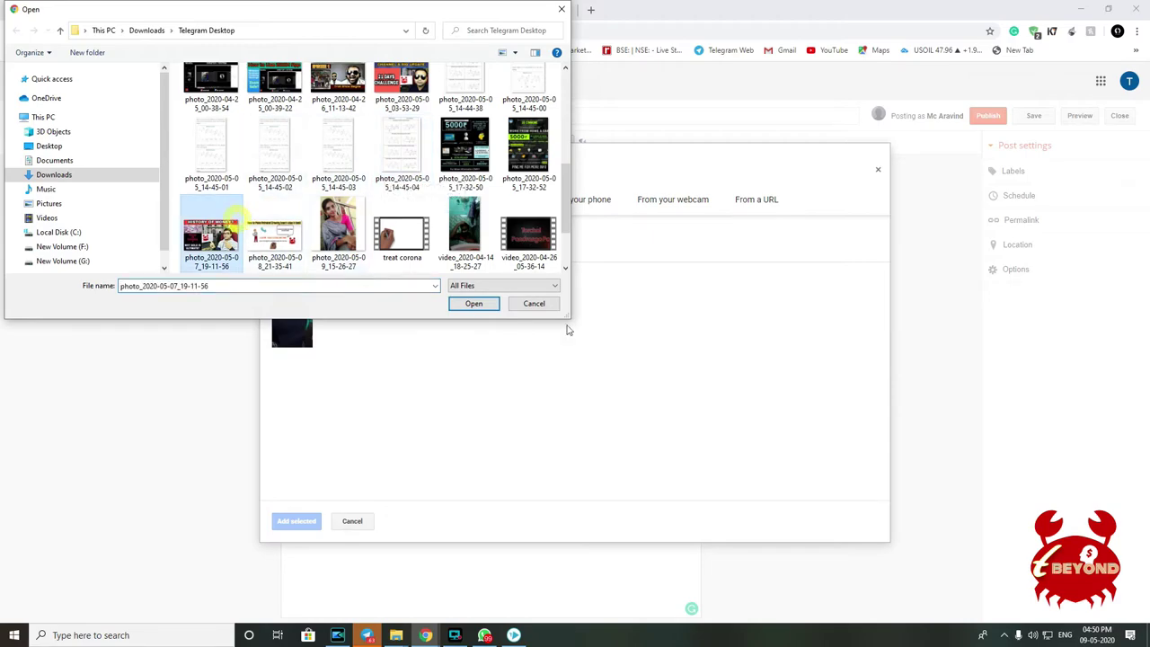
{"action": "left_click", "coordinate": [473, 304]}
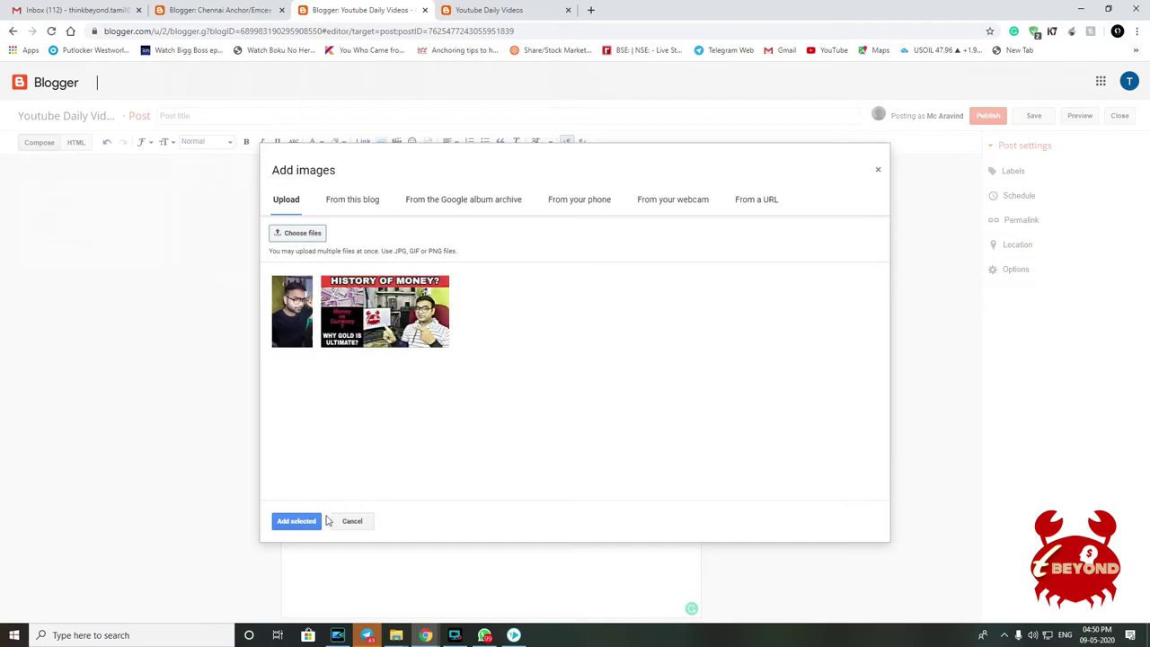
{"action": "left_click", "coordinate": [356, 322]}
{"action": "left_click", "coordinate": [296, 527]}
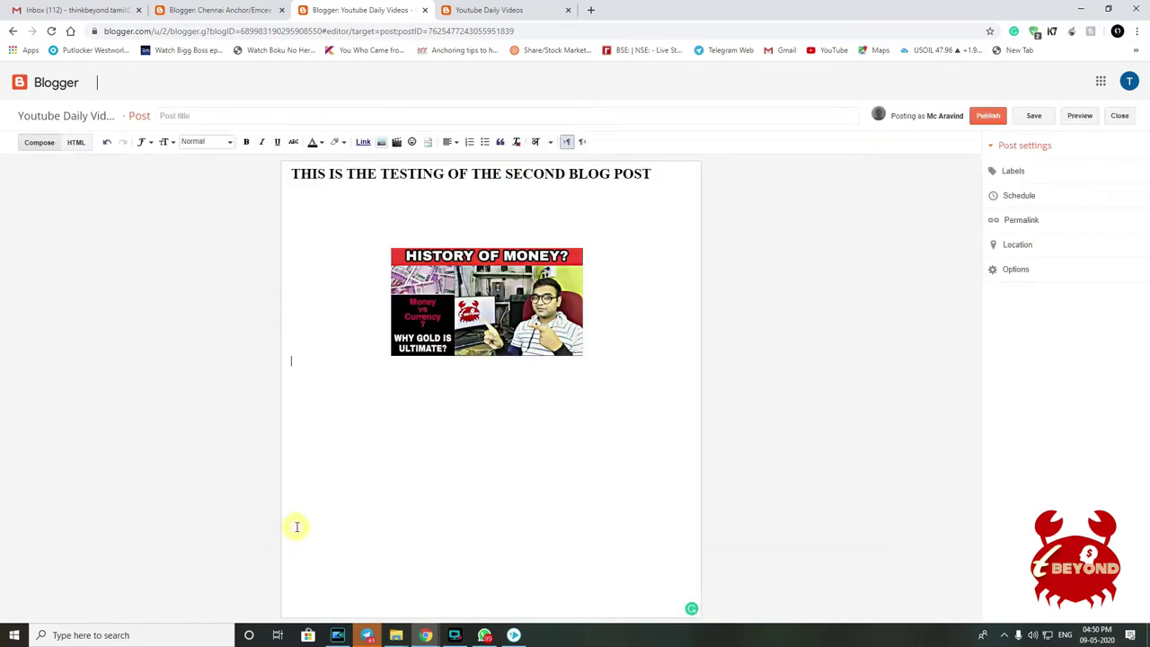
Set the inserted image to Large and remove extra blank lines between the heading and the image
{"action": "left_click", "coordinate": [545, 333]}
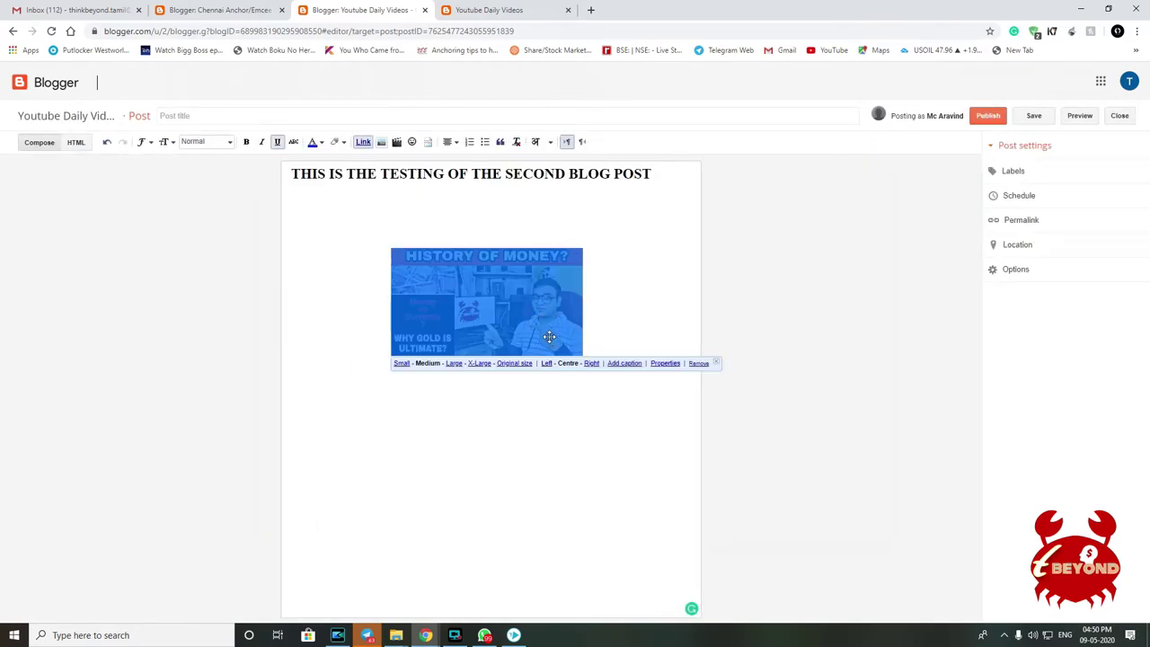
{"action": "left_click", "coordinate": [526, 321]}
{"action": "left_click", "coordinate": [452, 363]}
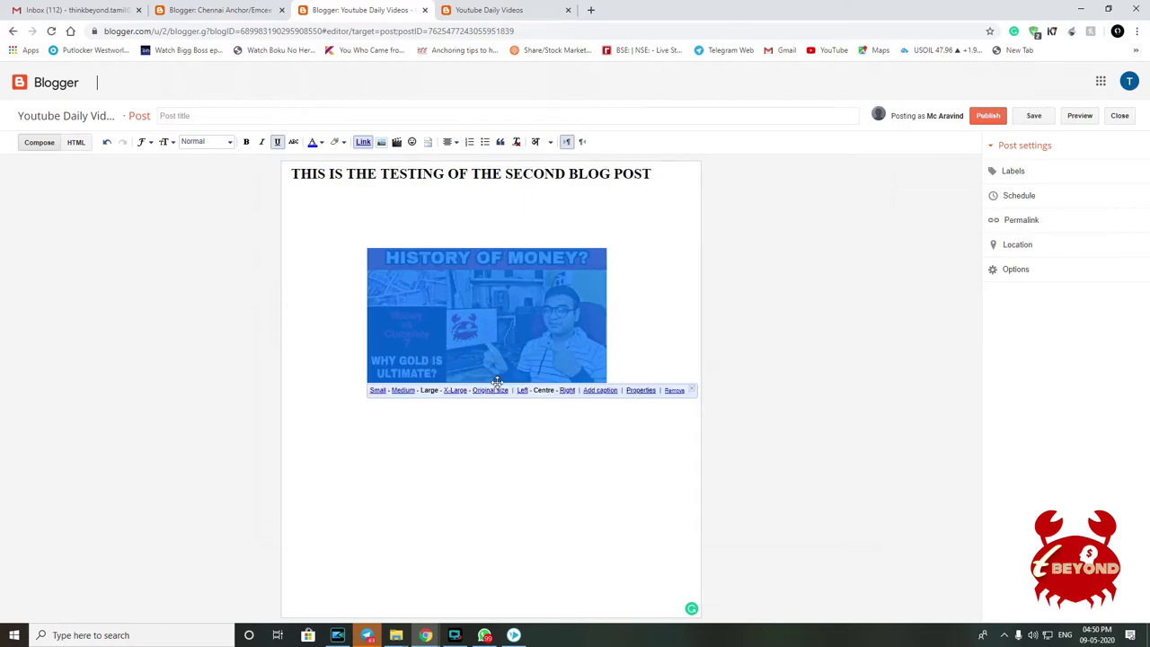
{"action": "left_click", "coordinate": [507, 315]}
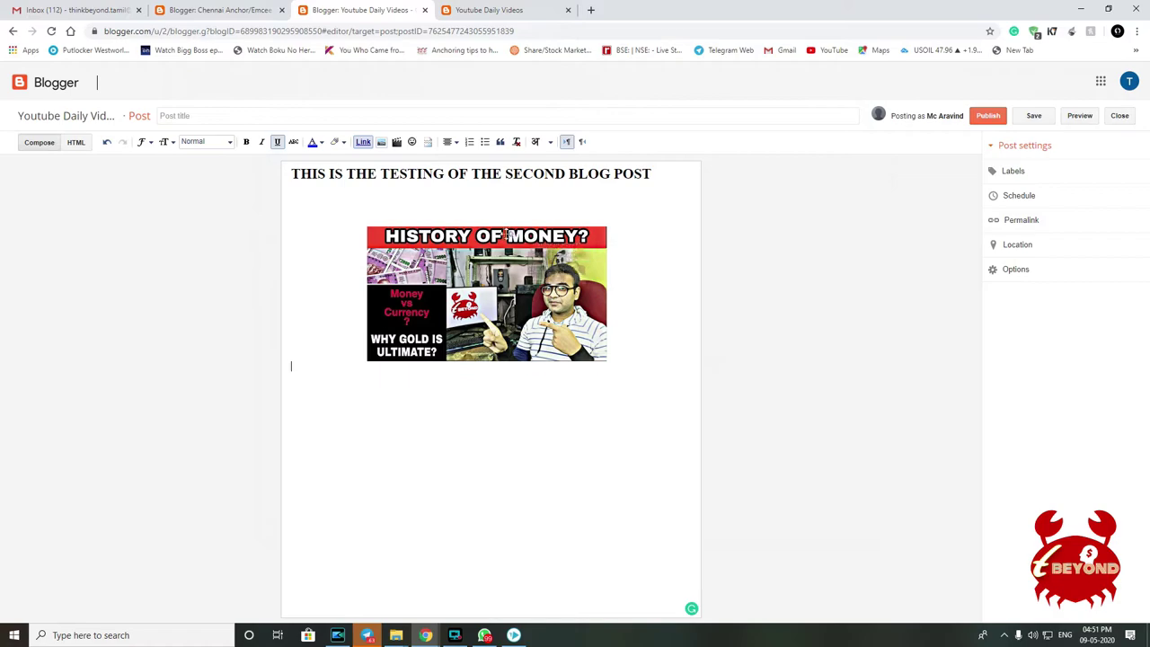
{"action": "left_click", "coordinate": [506, 224]}
Below the image, add the Minor heading line "soon video is coming , How many of you are interested in this video, make sure to comment !!!!!"
{"action": "left_click", "coordinate": [479, 445]}
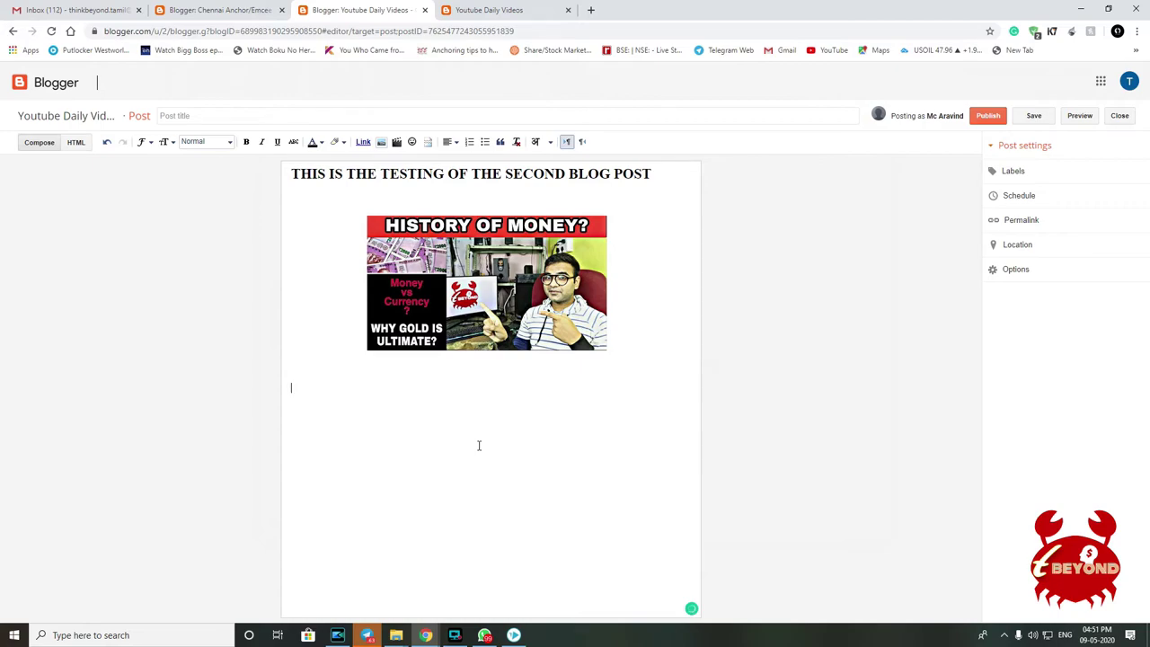
{"action": "left_click", "coordinate": [230, 142]}
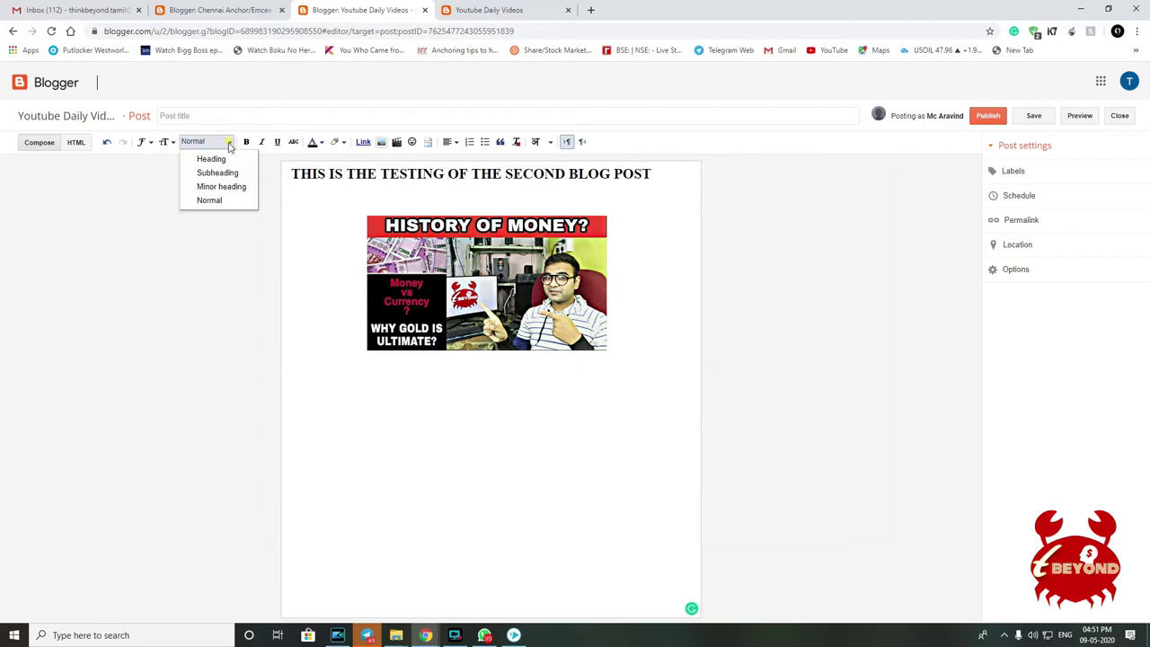
{"action": "left_click", "coordinate": [239, 187]}
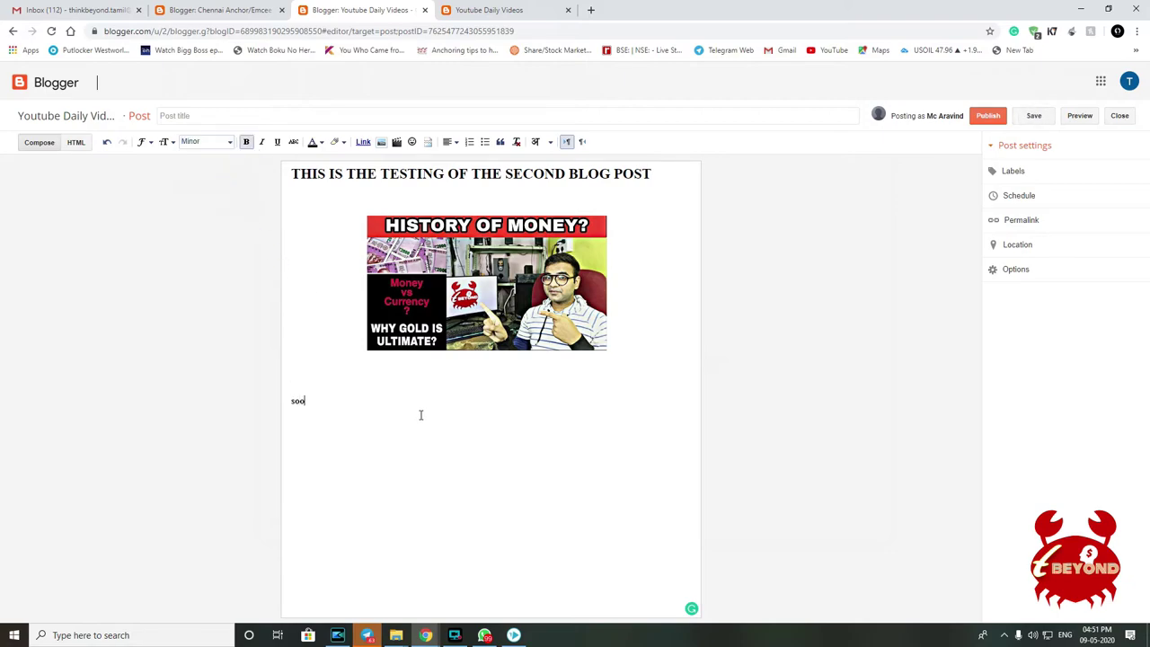
{"action": "type", "text": "vid"}
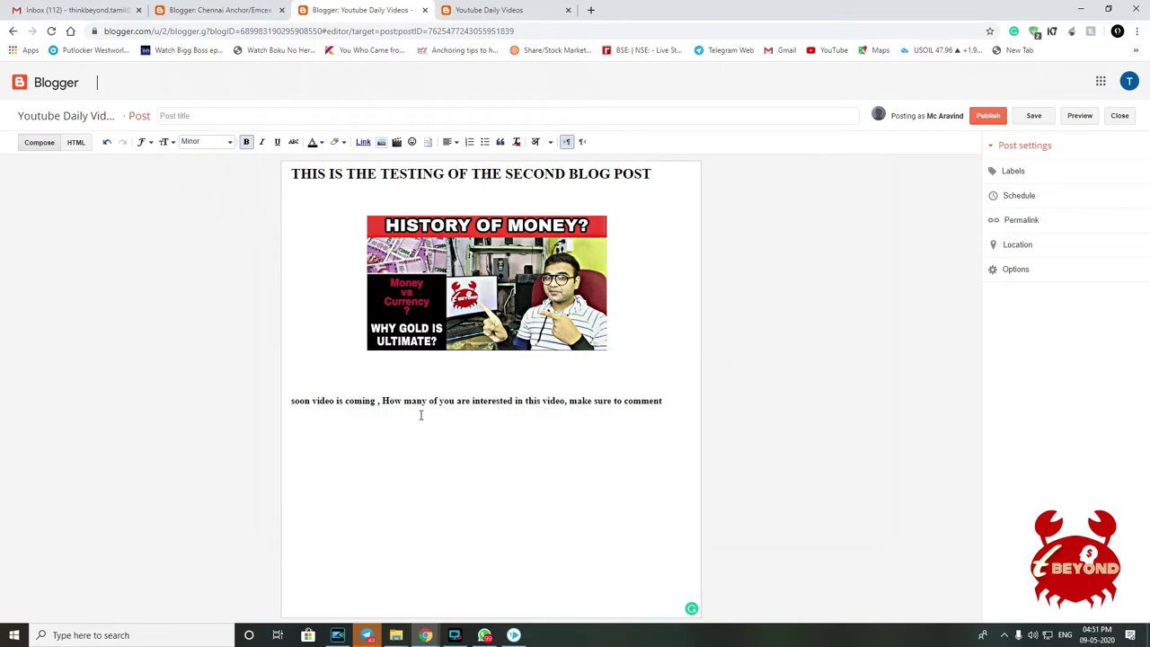
{"action": "type", "text": "!!!!!"}
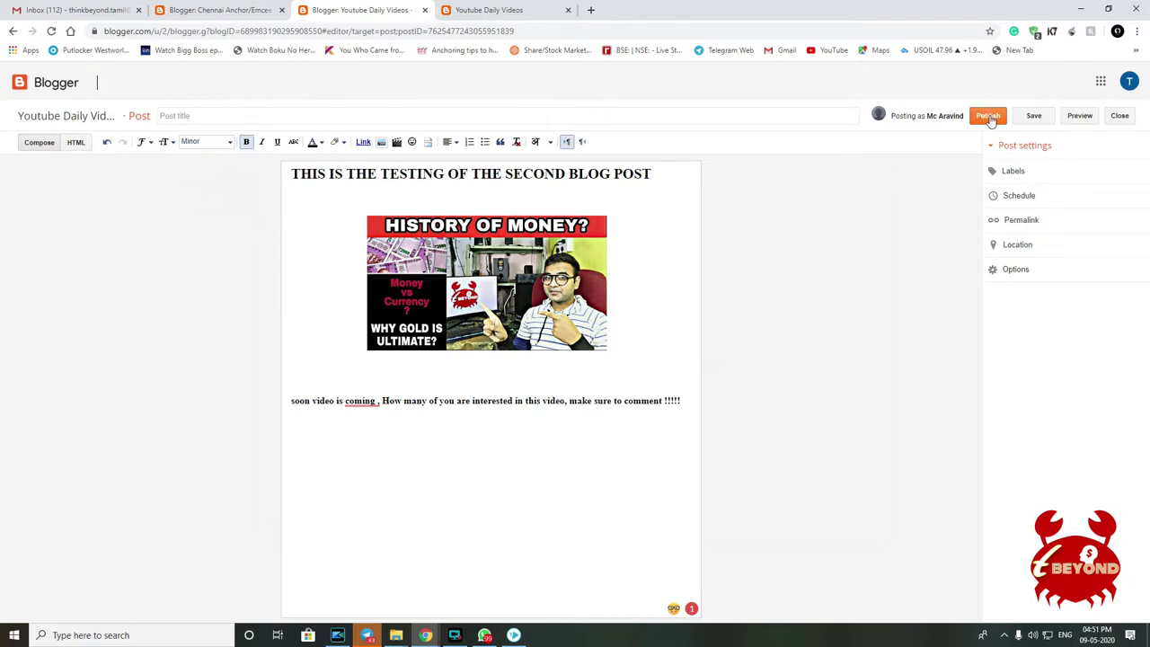
Title the post "Second Blog post" and publish it
{"action": "left_click", "coordinate": [182, 116]}
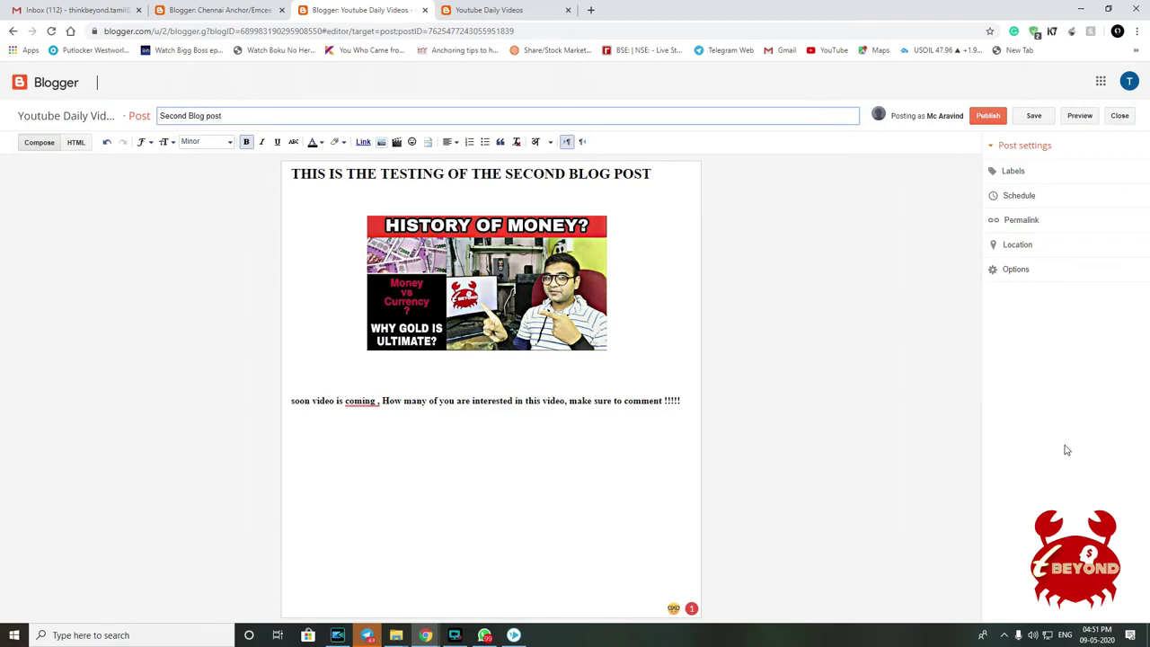
{"action": "left_click", "coordinate": [988, 116]}
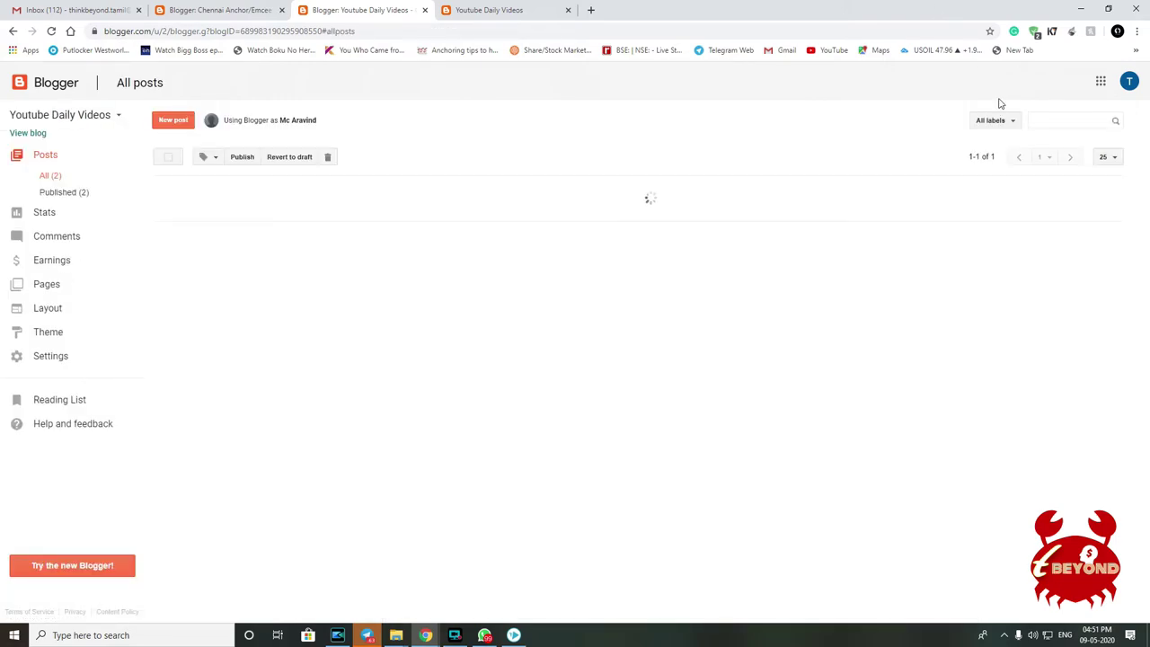
Reload the live Youtube Daily Videos blog and review both published posts on its home page
{"action": "left_click", "coordinate": [490, 10]}
{"action": "left_click", "coordinate": [52, 31]}
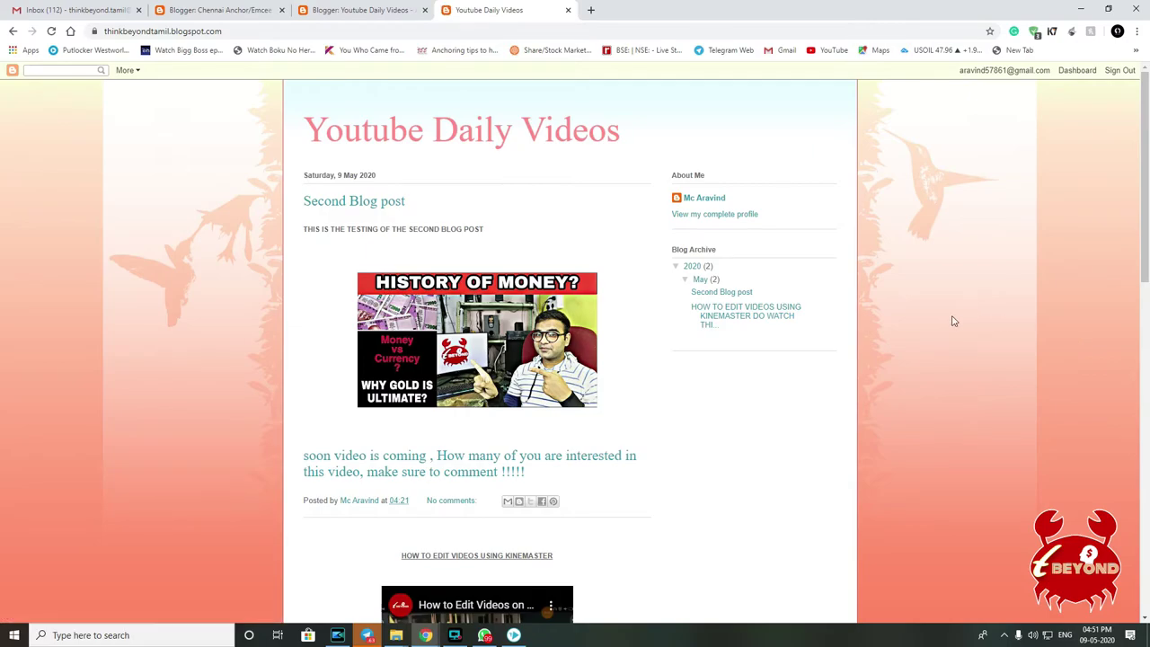
{"action": "scroll", "coordinate": [364, 372], "scroll_direction": "down", "scroll_amount": 5}
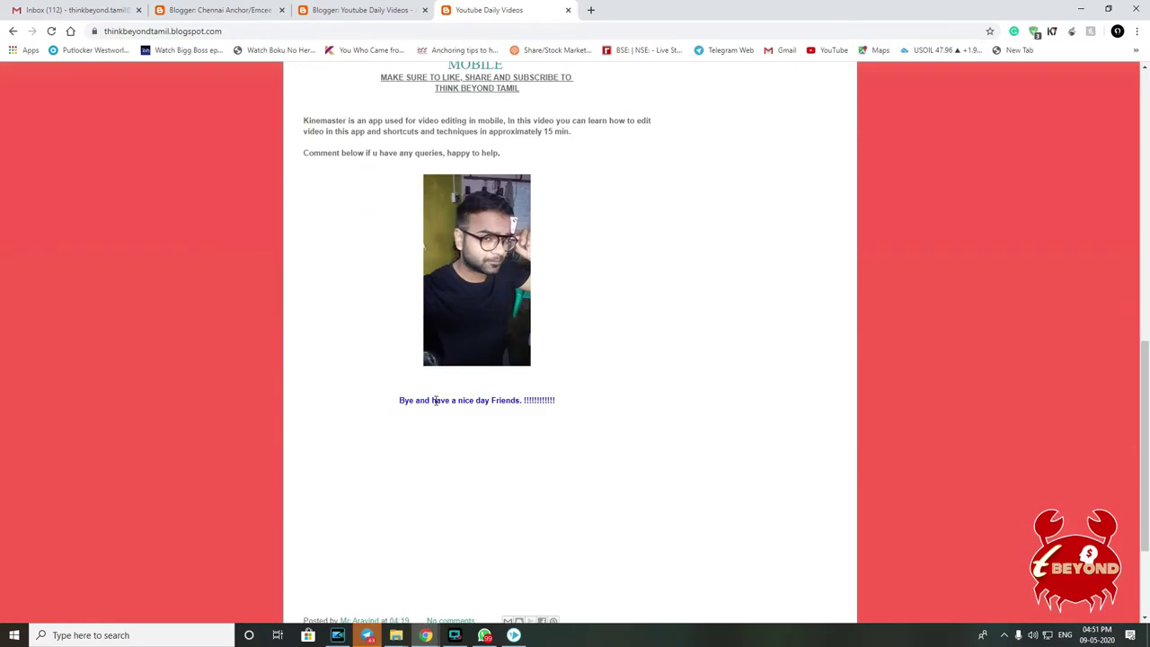
{"action": "scroll", "coordinate": [432, 314], "scroll_direction": "up", "scroll_amount": 2}
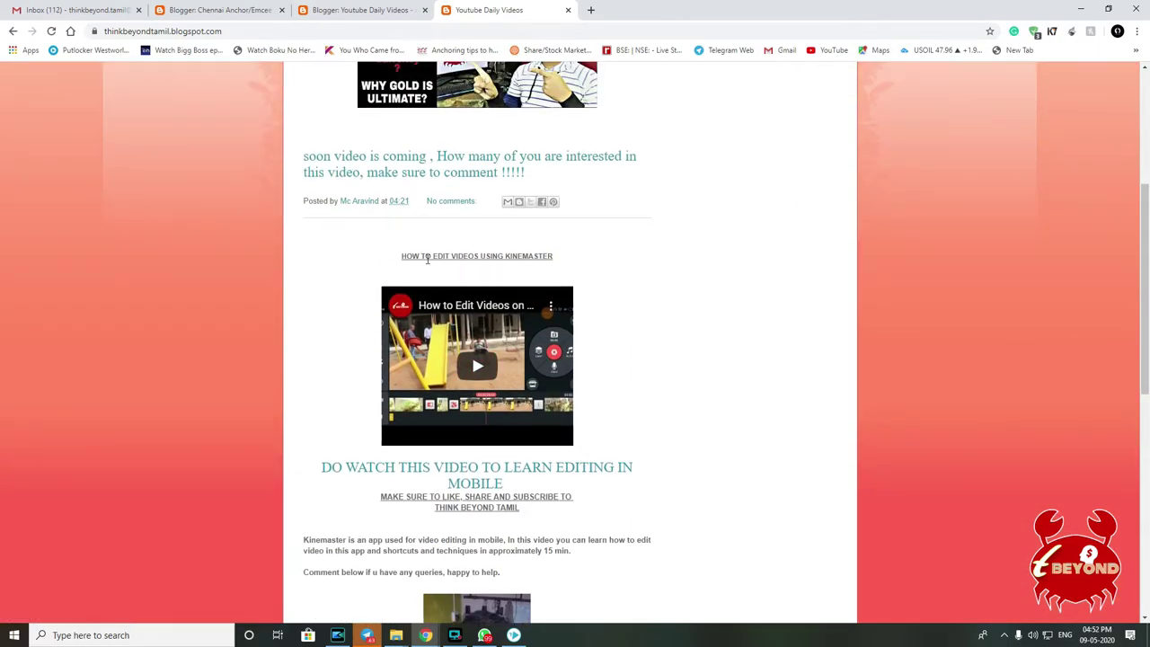
{"action": "scroll", "coordinate": [440, 288], "scroll_direction": "up", "scroll_amount": 3}
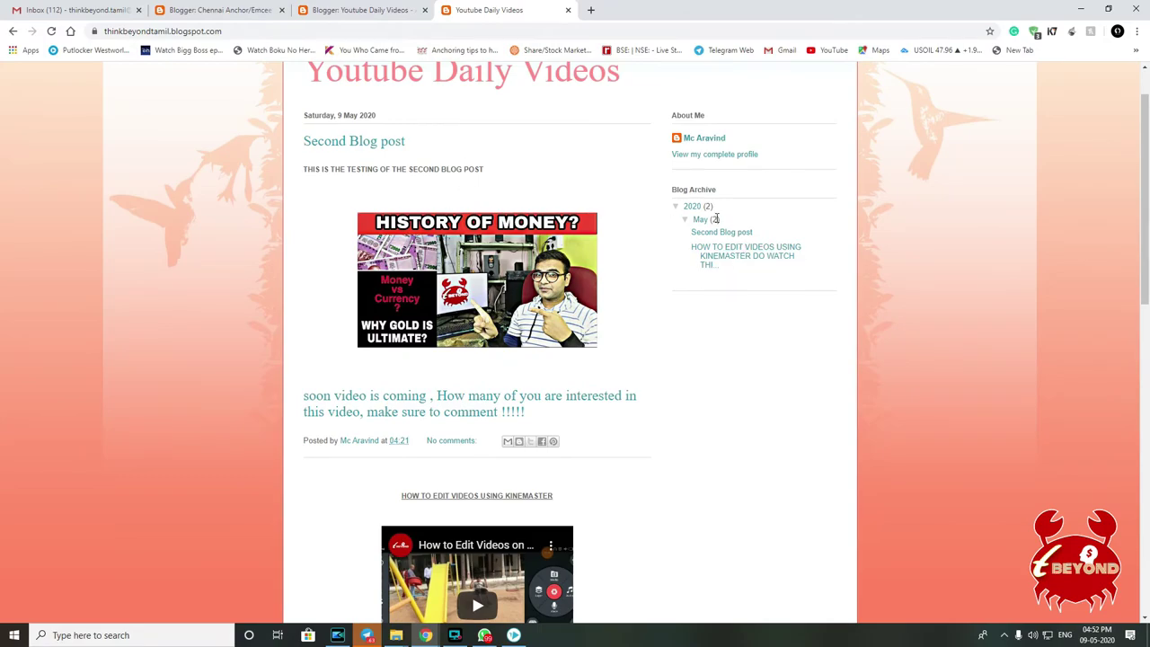
View the Second Blog post and the KineMaster post individually through the blog archive, and highlight the blog's base address
{"action": "left_click", "coordinate": [730, 234]}
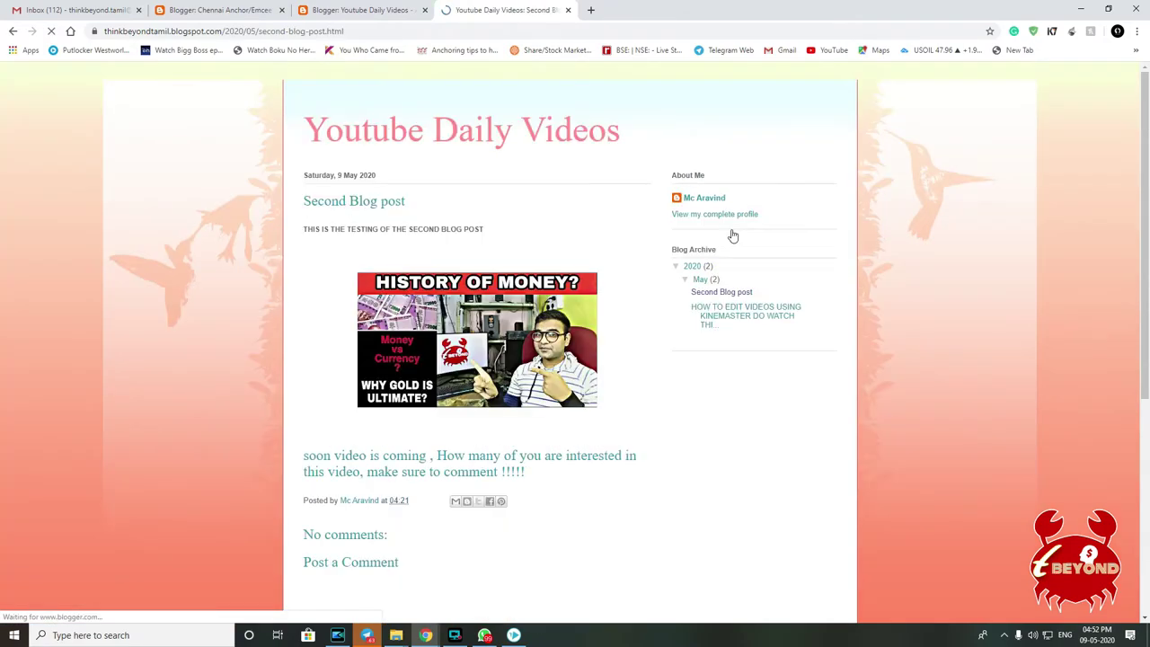
{"action": "scroll", "coordinate": [566, 393], "scroll_direction": "down", "scroll_amount": 2}
{"action": "scroll", "coordinate": [565, 393], "scroll_direction": "up", "scroll_amount": 2}
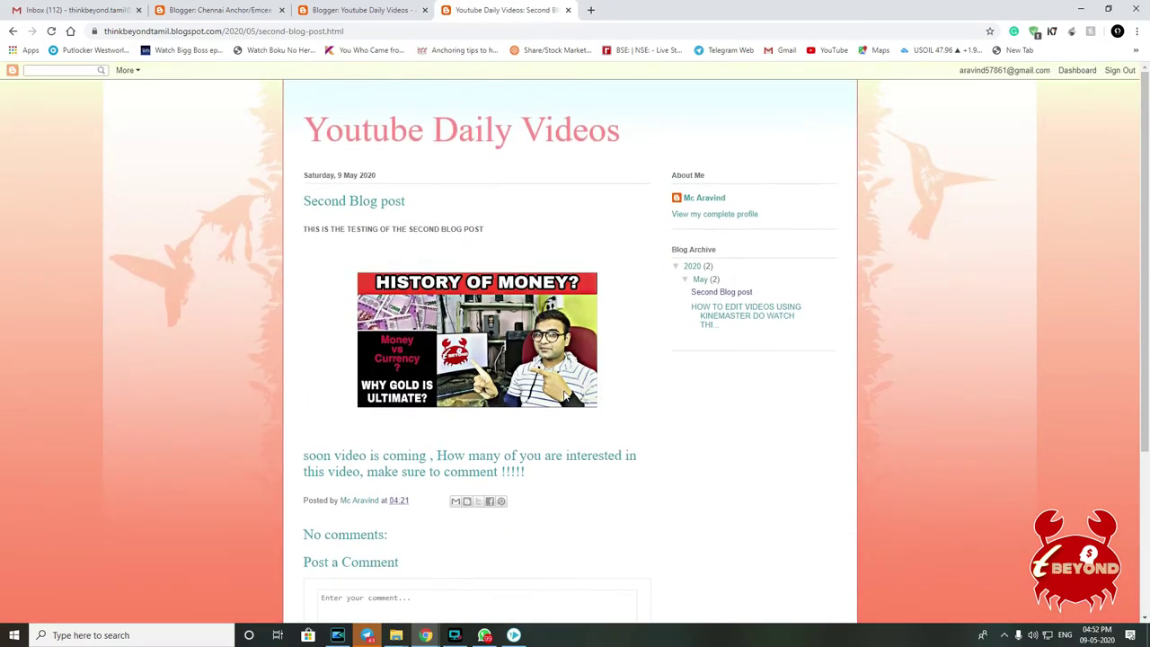
{"action": "left_click", "coordinate": [742, 319]}
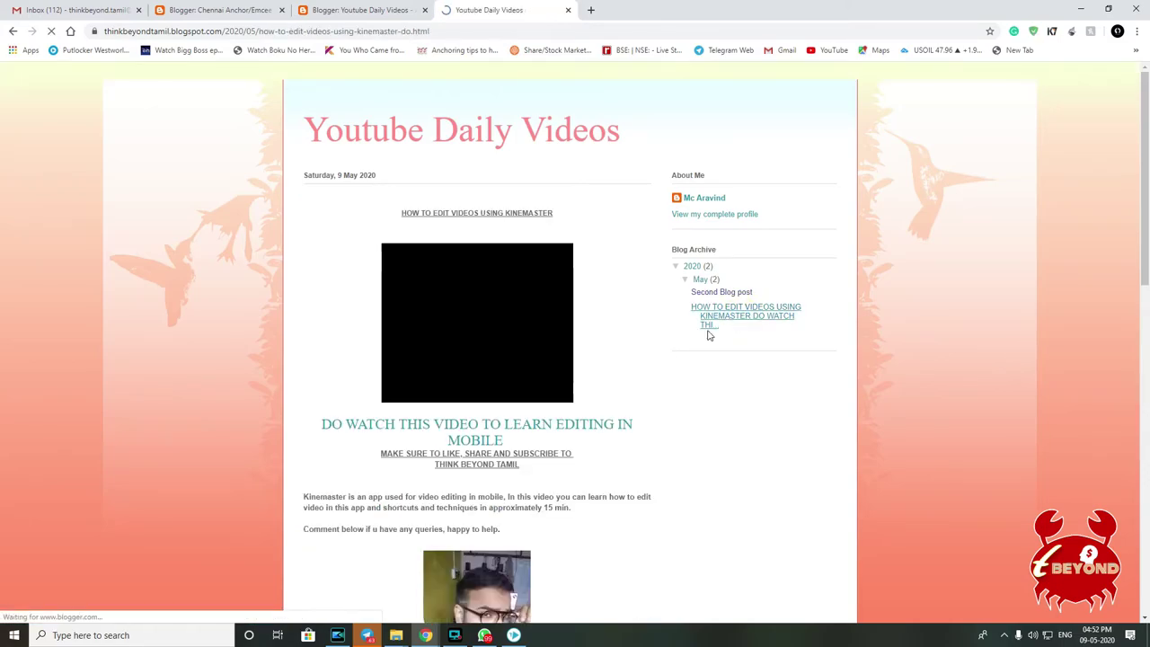
{"action": "scroll", "coordinate": [552, 423], "scroll_direction": "down", "scroll_amount": 6}
{"action": "scroll", "coordinate": [593, 449], "scroll_direction": "up", "scroll_amount": 6}
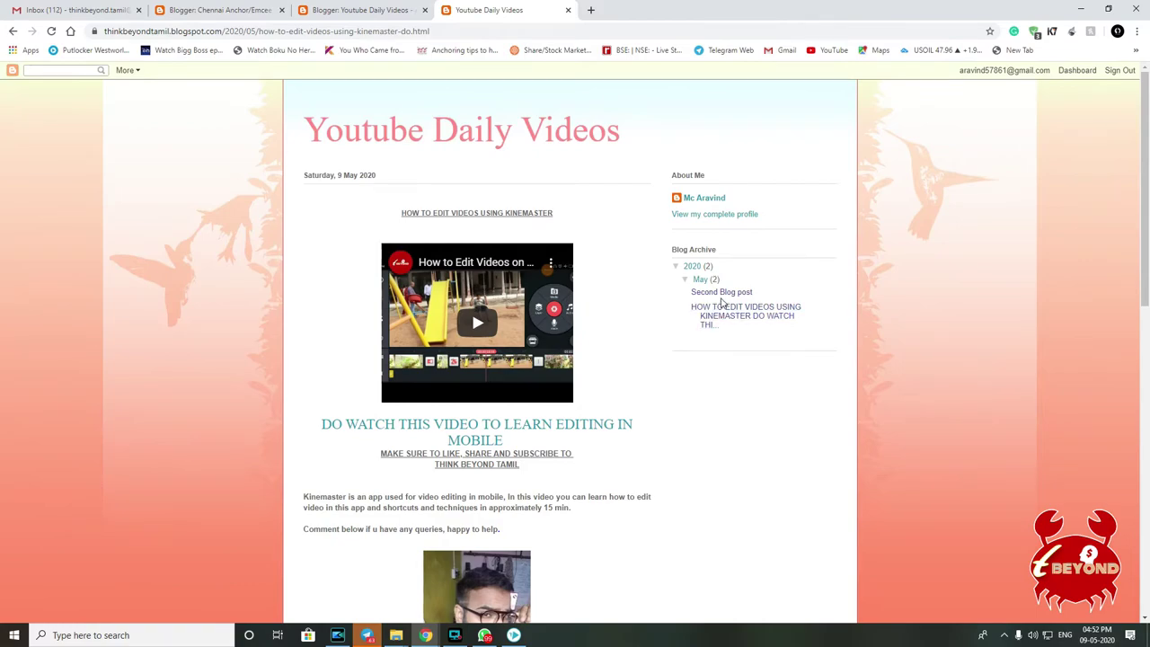
{"action": "left_click", "coordinate": [722, 294]}
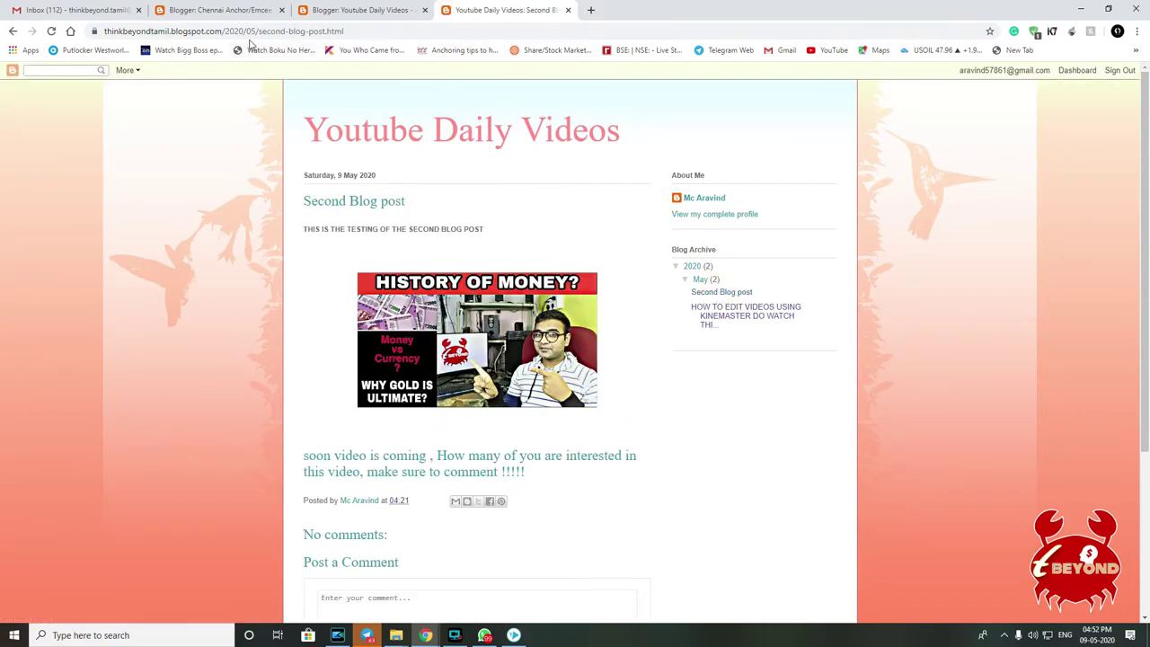
{"action": "left_click_drag", "start_coordinate": [222, 33], "coordinate": [94, 27]}
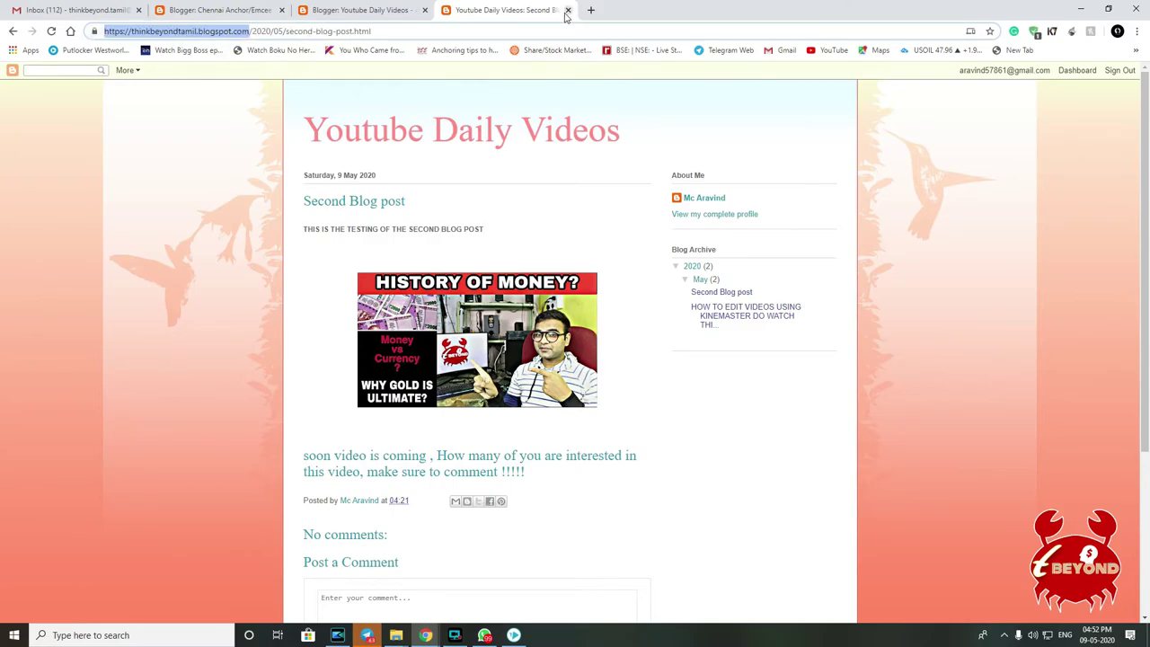
Open the KineMaster post for editing from the Youtube Daily Videos post list, review its content and update it
{"action": "left_click", "coordinate": [342, 10]}
{"action": "left_click", "coordinate": [205, 10]}
{"action": "left_click", "coordinate": [348, 12]}
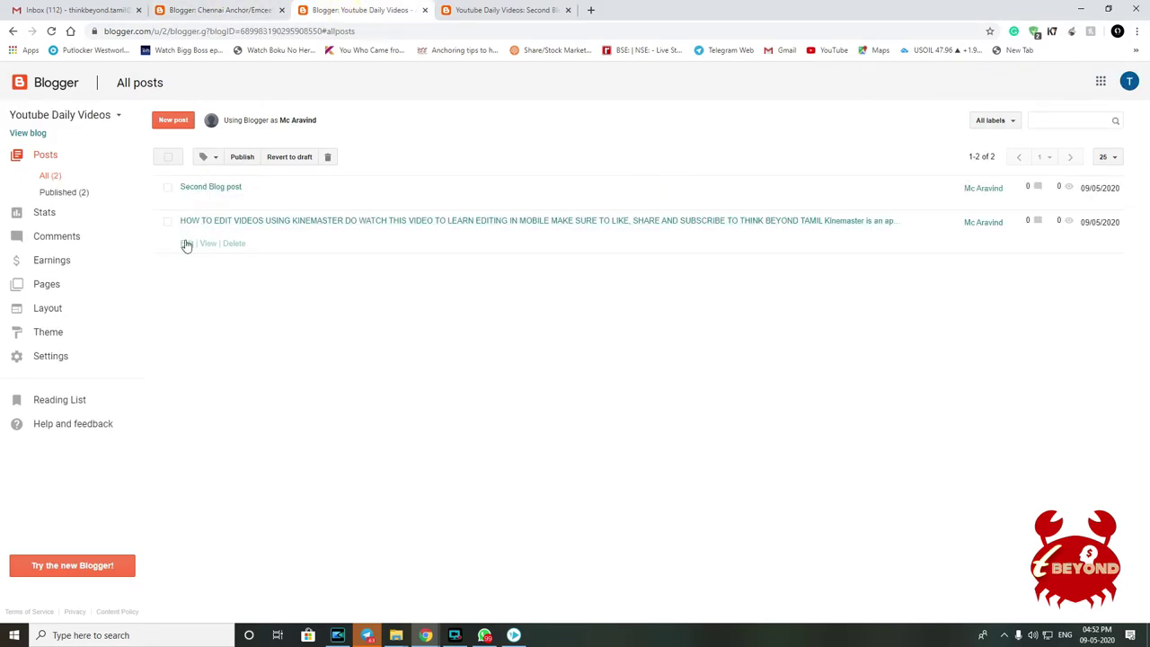
{"action": "left_click", "coordinate": [186, 244]}
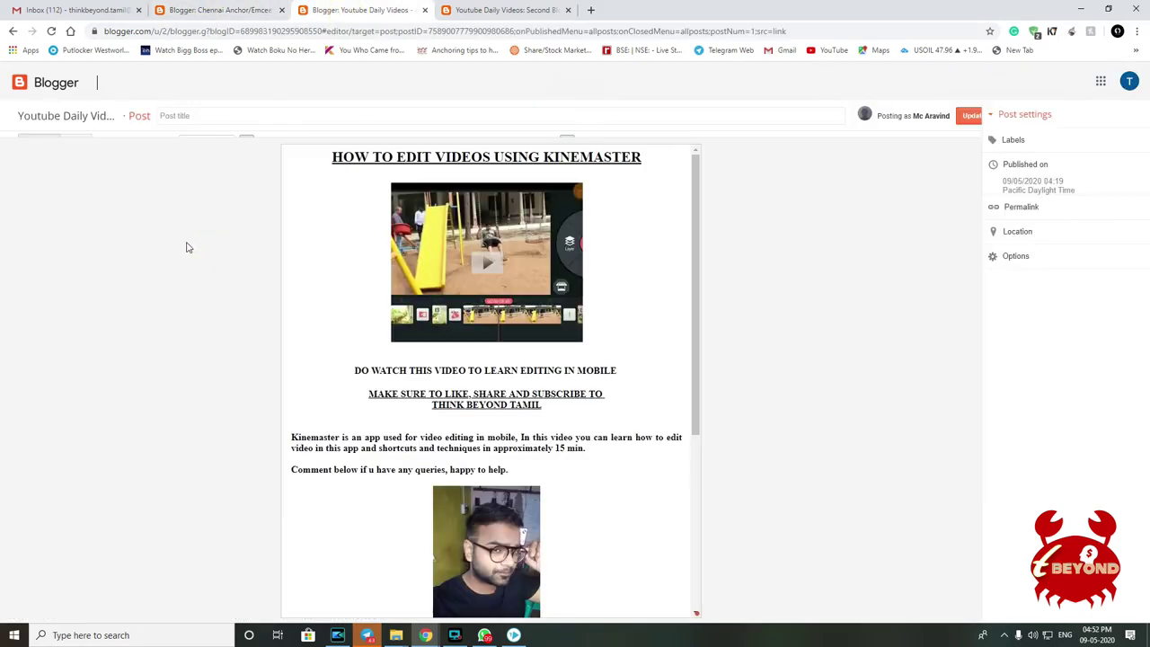
{"action": "scroll", "coordinate": [614, 428], "scroll_direction": "down", "scroll_amount": 4}
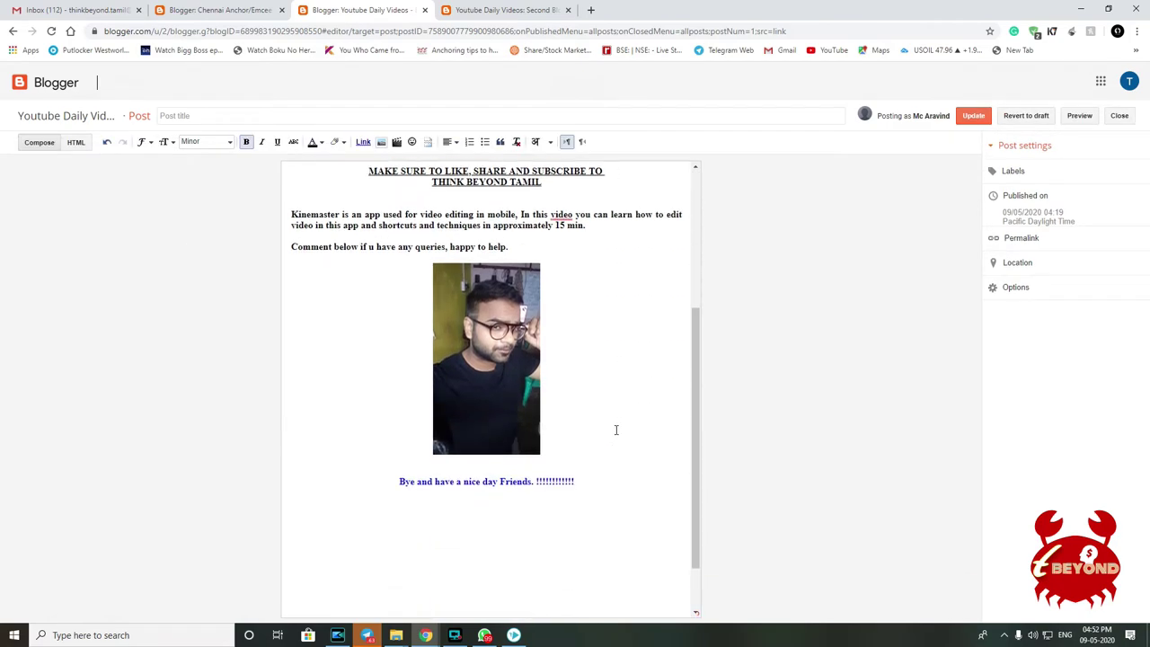
{"action": "scroll", "coordinate": [616, 429], "scroll_direction": "up", "scroll_amount": 3}
{"action": "scroll", "coordinate": [616, 429], "scroll_direction": "up", "scroll_amount": 1}
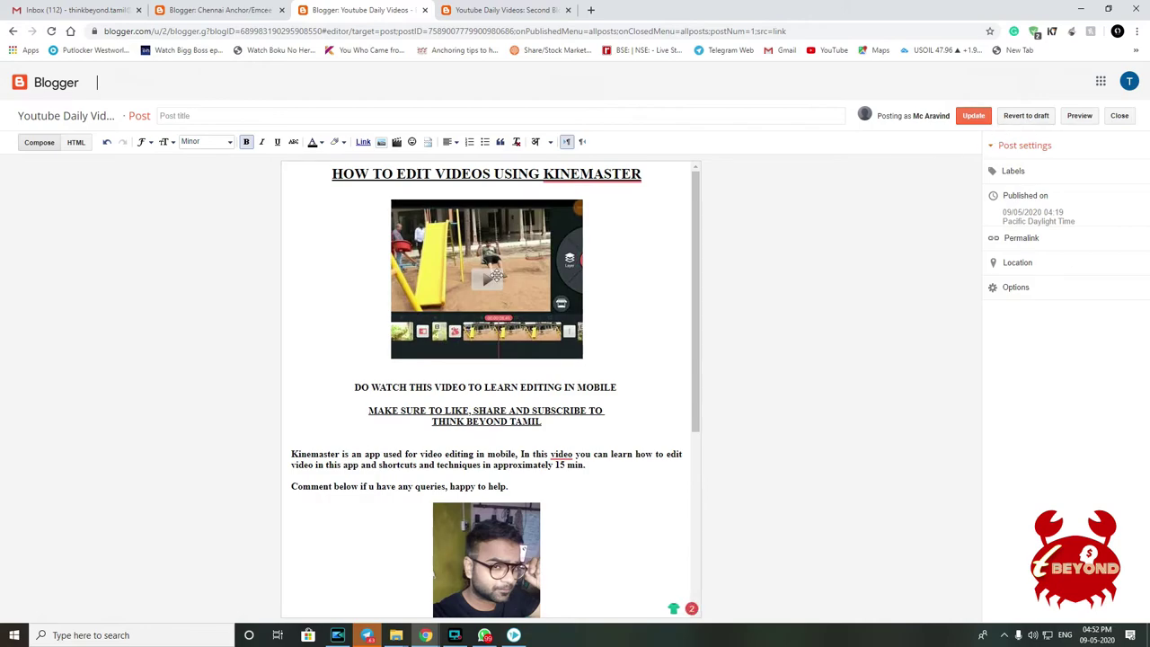
{"action": "scroll", "coordinate": [550, 258], "scroll_direction": "down", "scroll_amount": 4}
{"action": "scroll", "coordinate": [455, 383], "scroll_direction": "up", "scroll_amount": 3}
{"action": "left_click", "coordinate": [985, 116]}
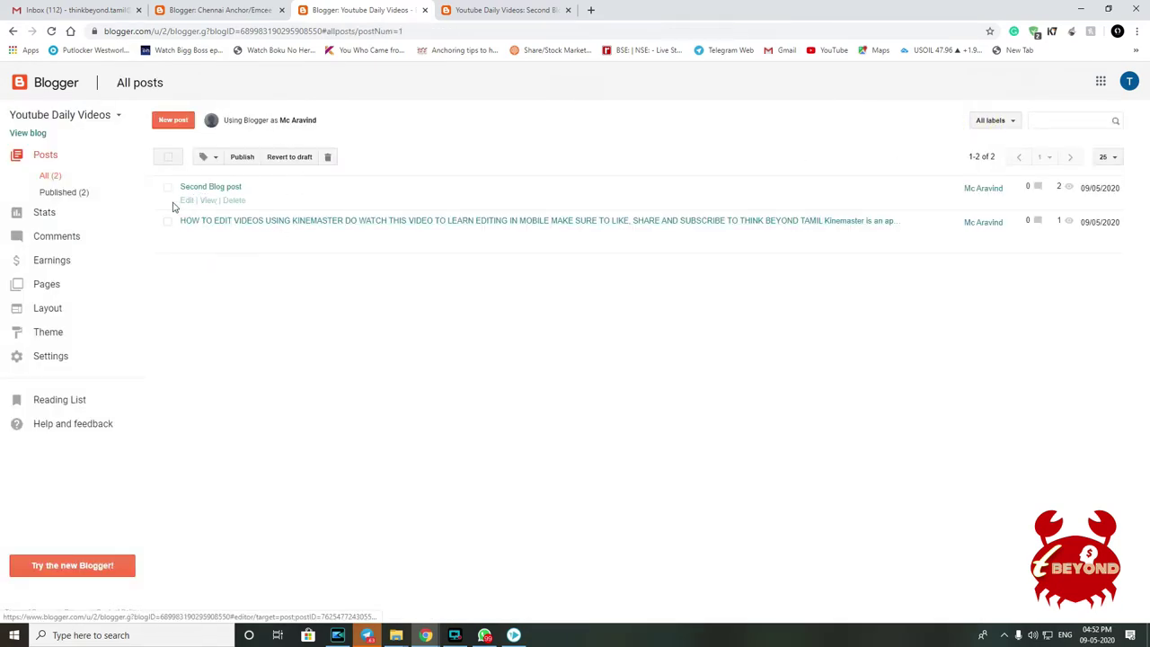
Review the blog's overview, posts, traffic sources and audience statistics
{"action": "left_click", "coordinate": [77, 222]}
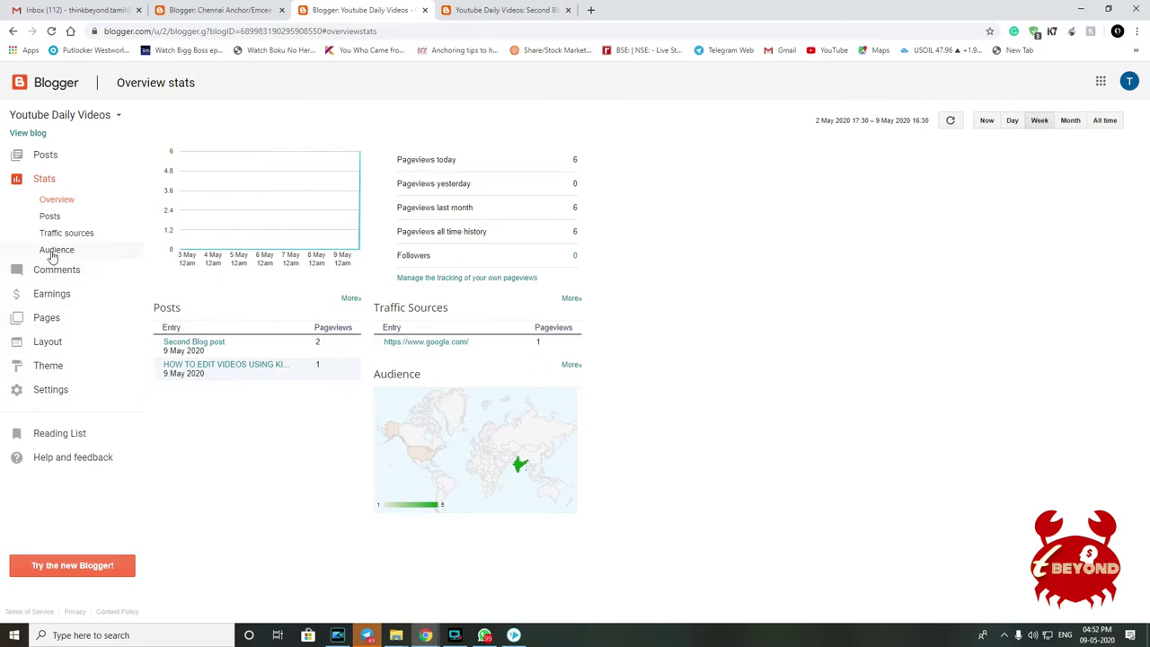
{"action": "left_click", "coordinate": [44, 222]}
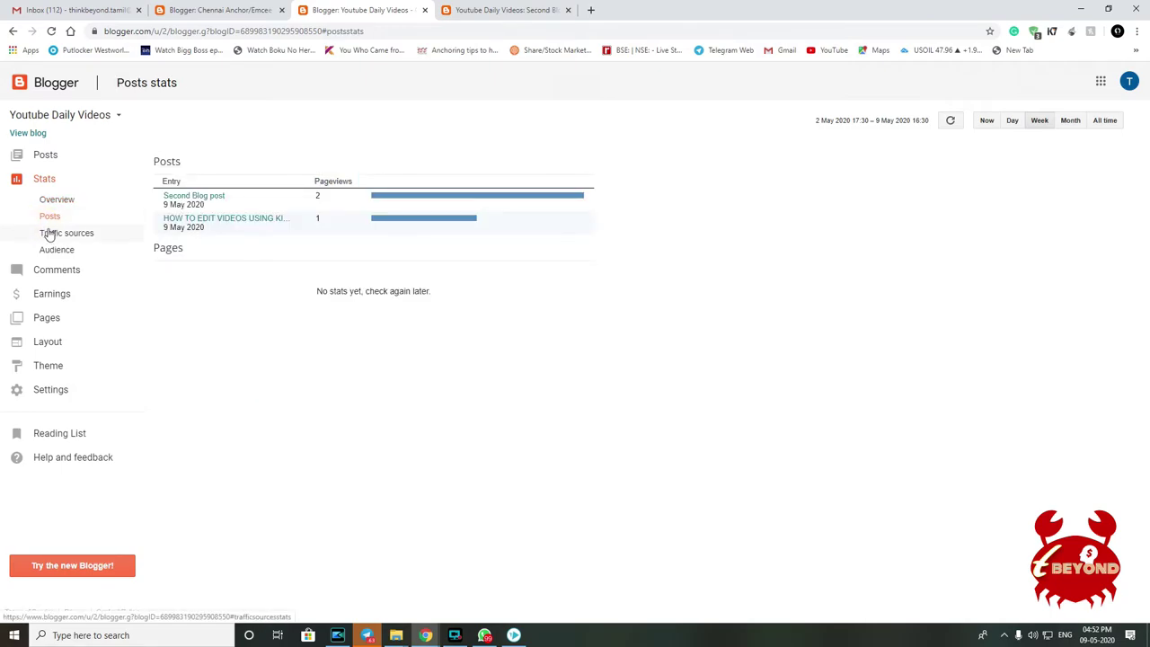
{"action": "left_click", "coordinate": [74, 239]}
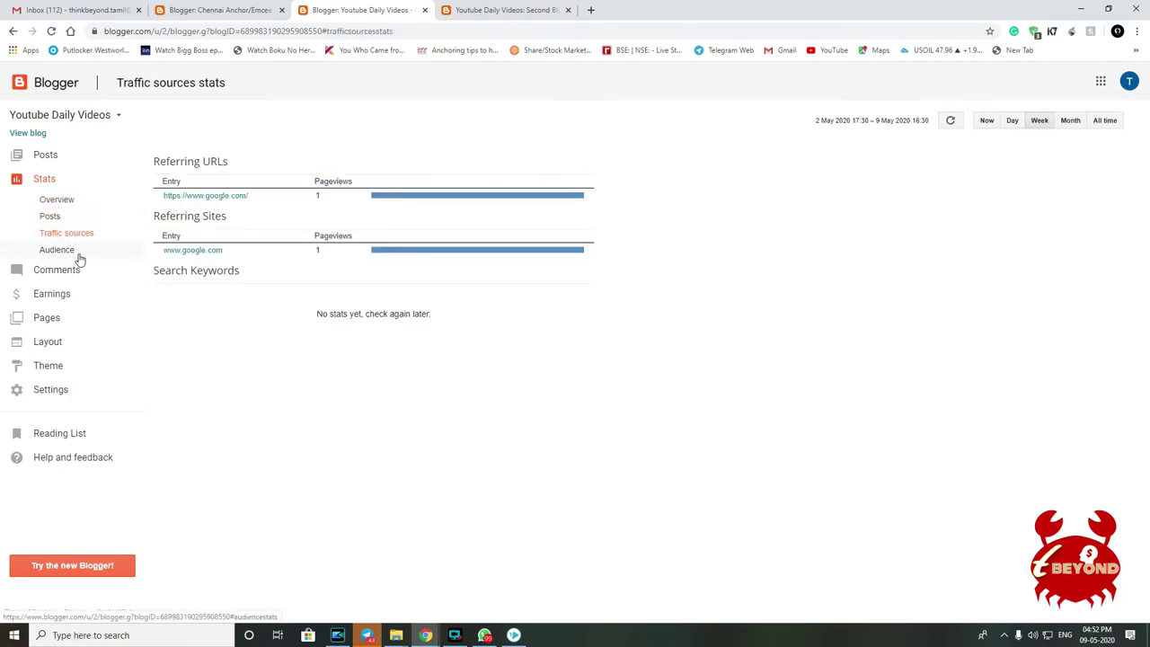
{"action": "left_click", "coordinate": [77, 253]}
Look through the blog's comments, pages and earnings sections, and return to the list of all posts
{"action": "left_click", "coordinate": [87, 273]}
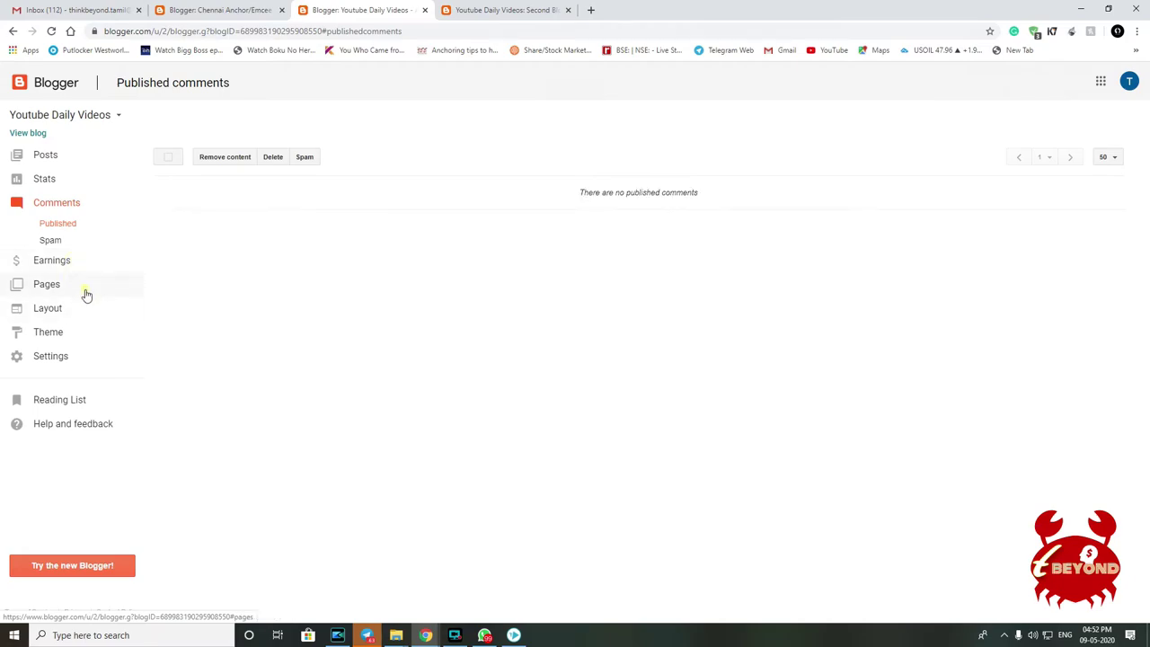
{"action": "left_click", "coordinate": [85, 293]}
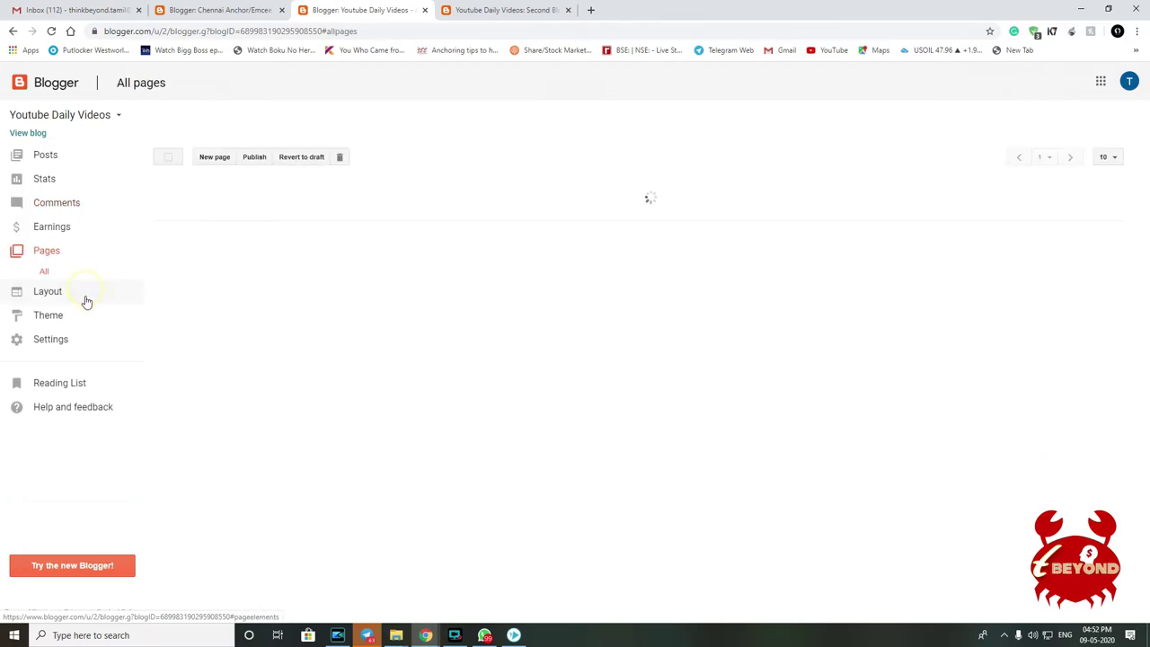
{"action": "left_click", "coordinate": [85, 240]}
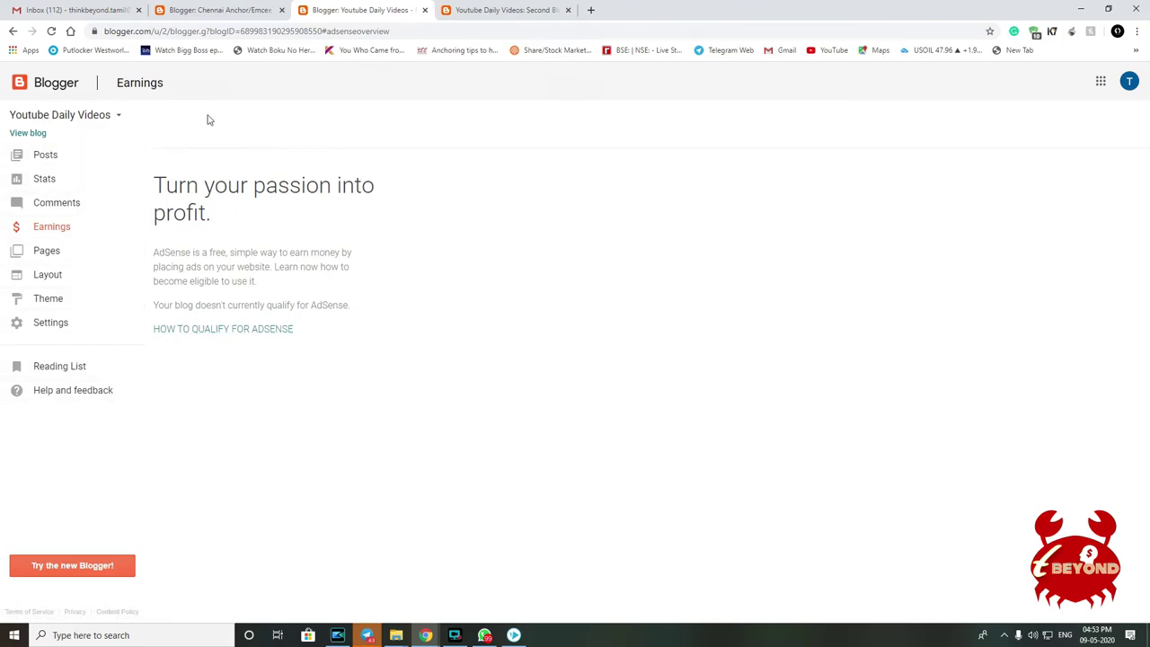
{"action": "left_click", "coordinate": [54, 88]}
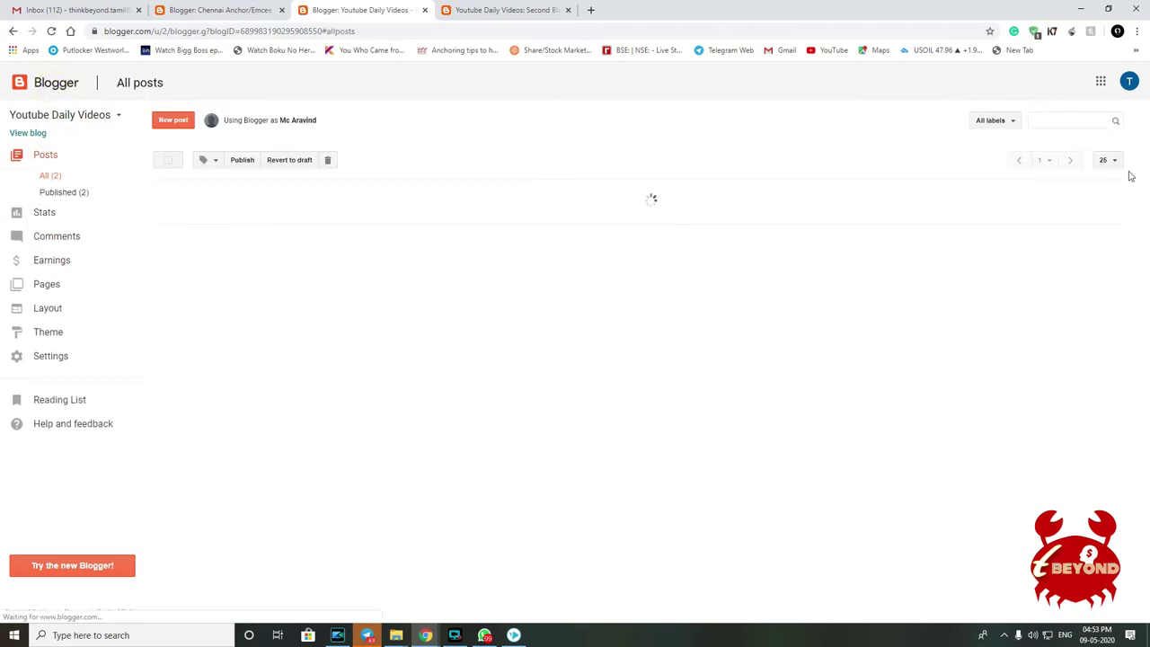
View the live blog from the dashboard, close it again and open the statistics overview
{"action": "left_click", "coordinate": [1128, 83]}
{"action": "left_click", "coordinate": [1128, 83]}
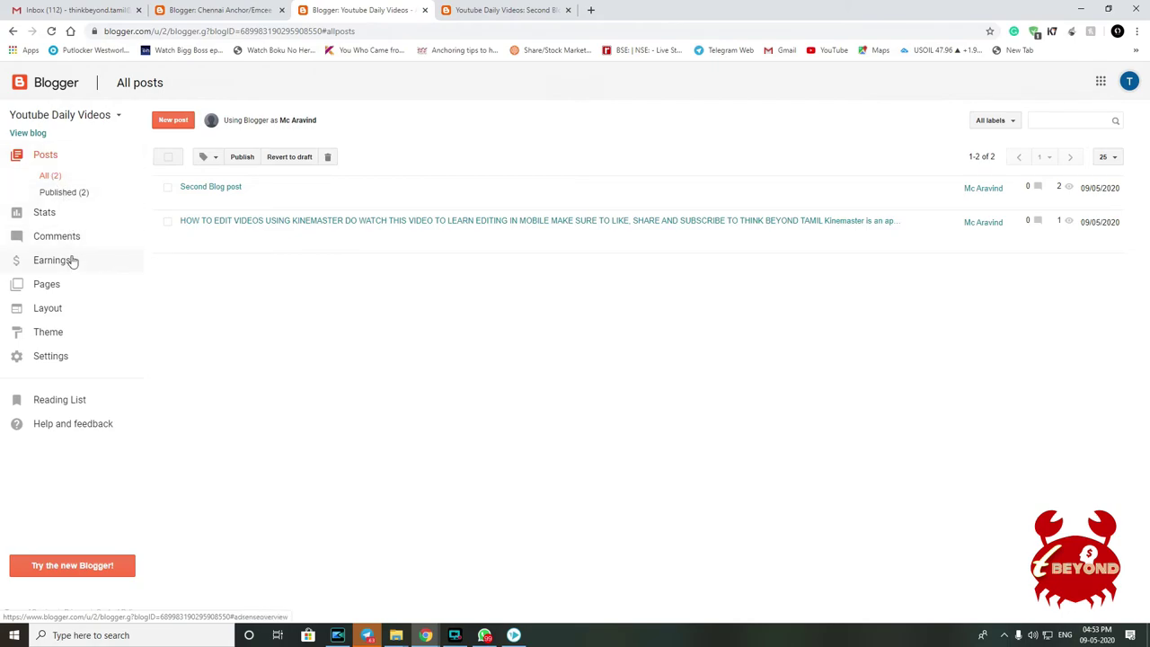
{"action": "left_click", "coordinate": [35, 135]}
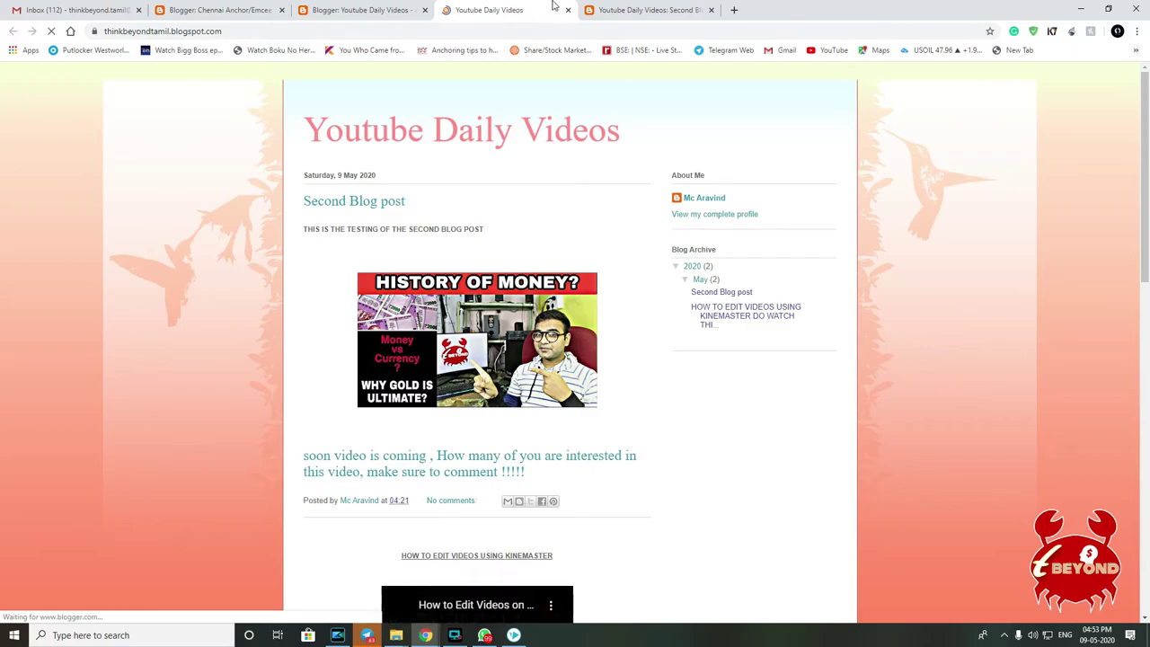
{"action": "left_click", "coordinate": [568, 10]}
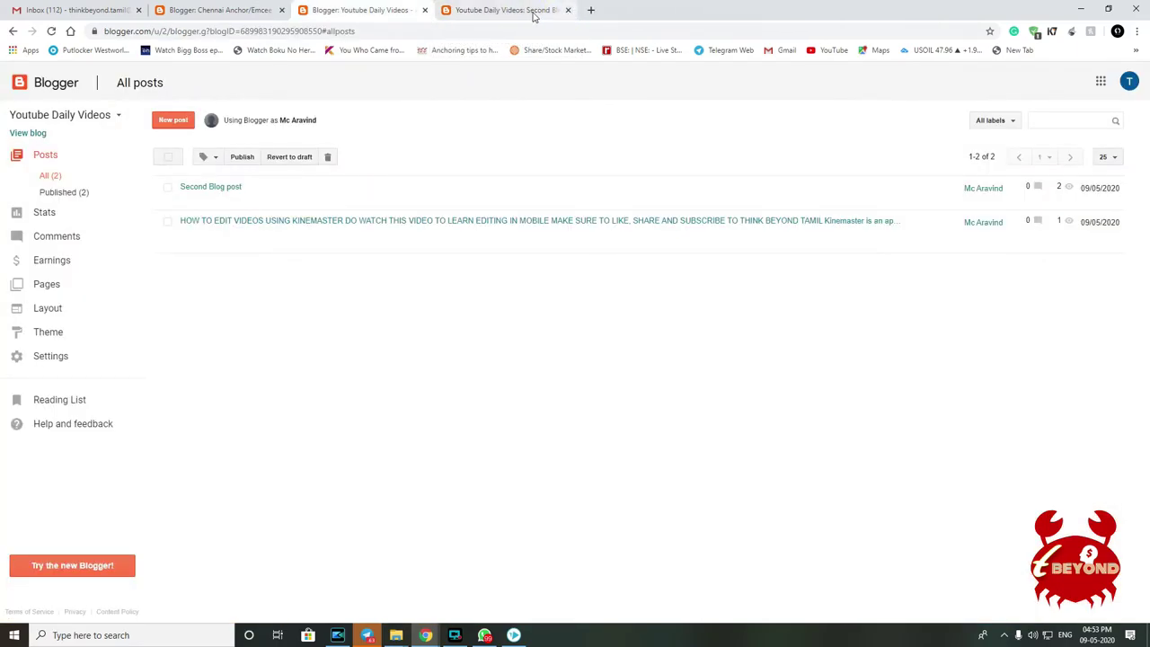
{"action": "left_click", "coordinate": [45, 213]}
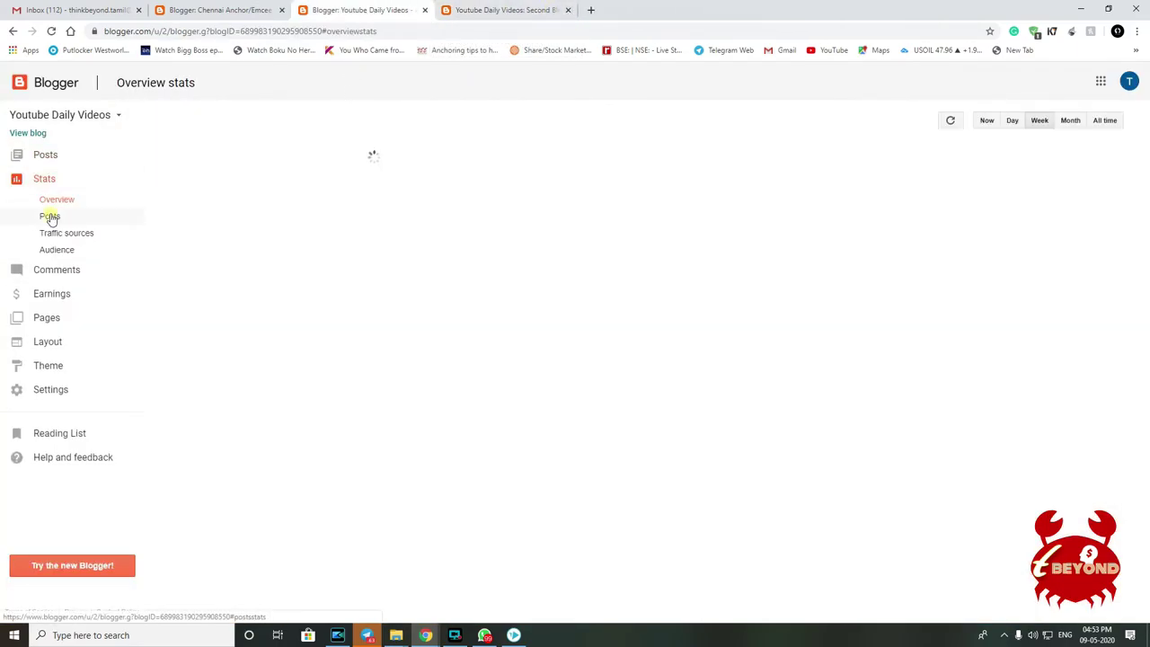
Start a new blog and title it with the owner's first name followed by "Daily VLogs"
{"action": "left_click", "coordinate": [118, 116]}
{"action": "left_click", "coordinate": [82, 185]}
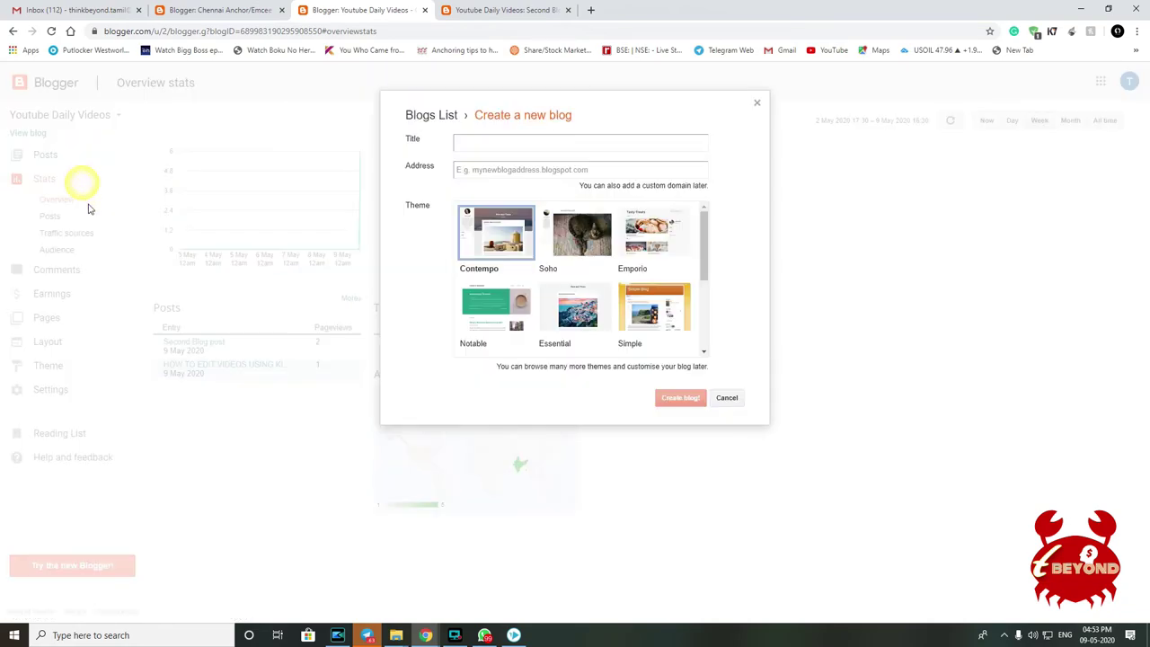
{"action": "left_click", "coordinate": [527, 143]}
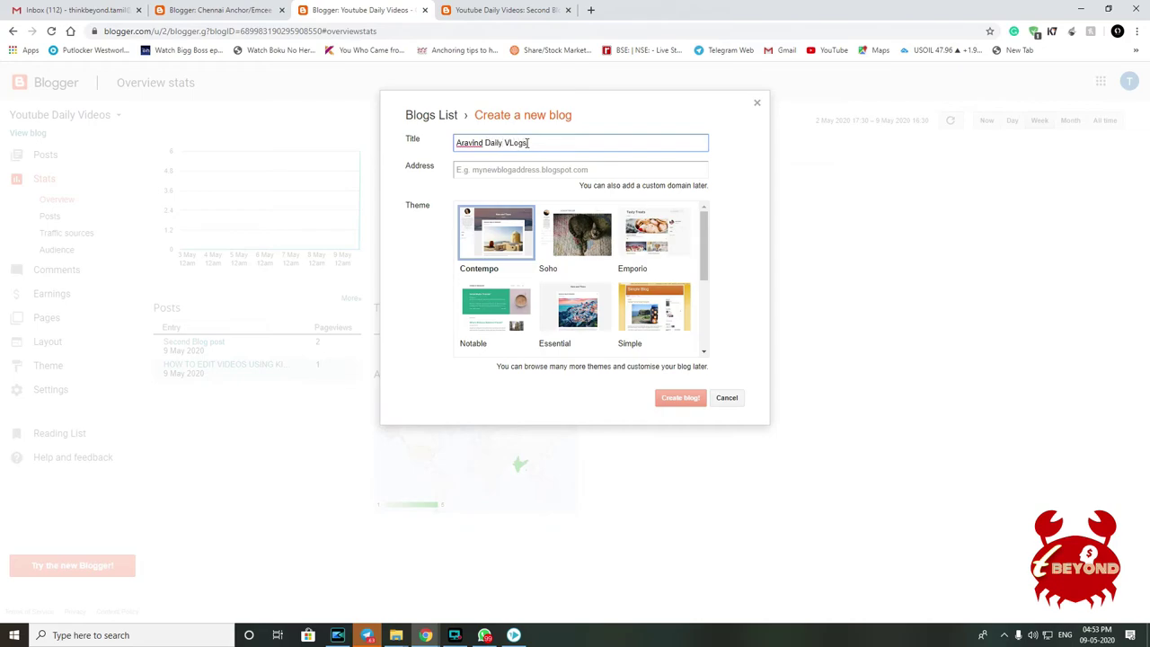
Set the new blog's address to the owner's first name followed directly by "vlogs.blogspot.com"
{"action": "left_click", "coordinate": [526, 170]}
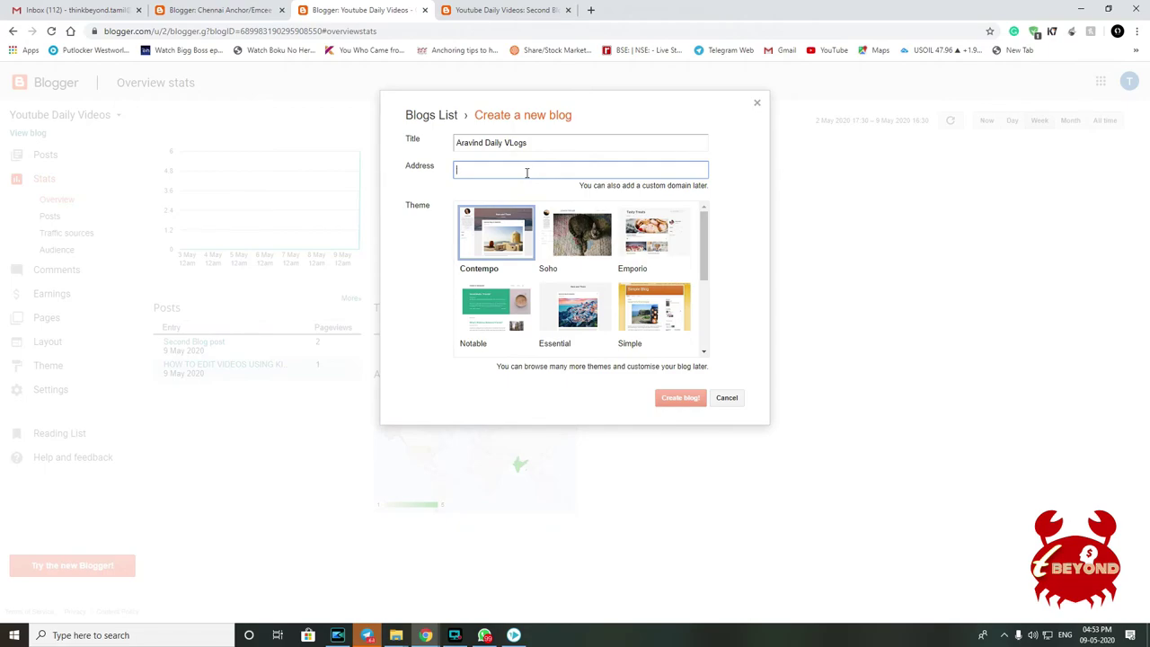
{"action": "type", "text": "araving"}
{"action": "key", "text": "BackSpace"}
{"action": "type", "text": "dvlgo"}
{"action": "key", "text": "BackSpace"}
{"action": "key", "text": "BackSpace"}
{"action": "type", "text": "ogs.blogspot"}
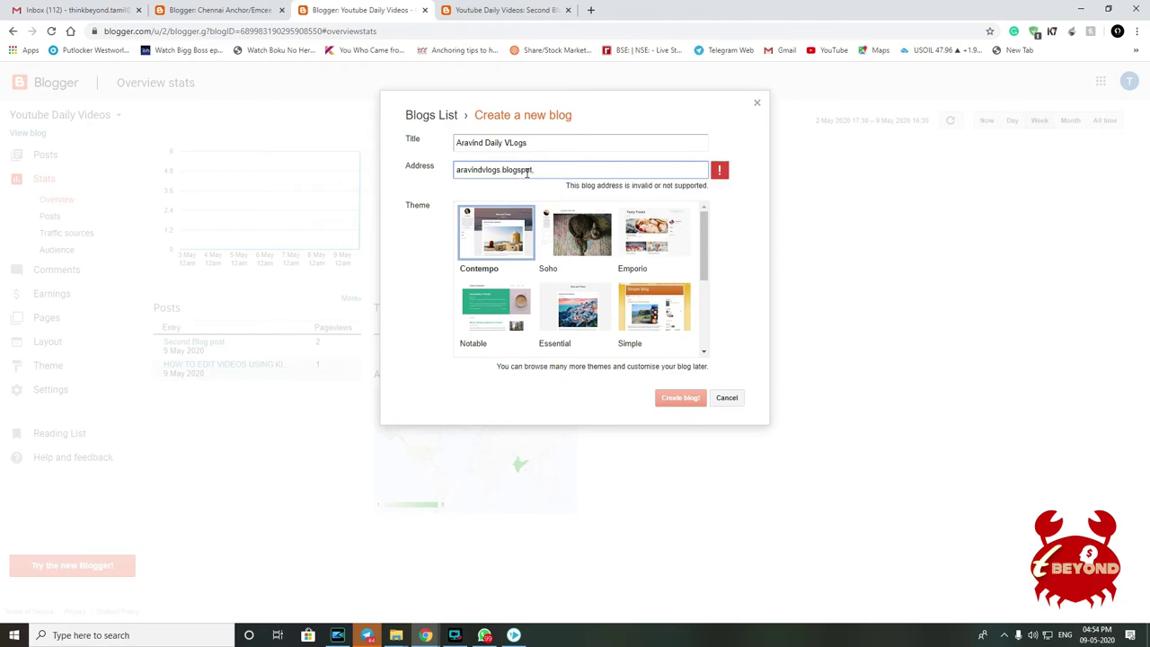
{"action": "key", "text": "BackSpace"}
{"action": "type", "text": ".com"}
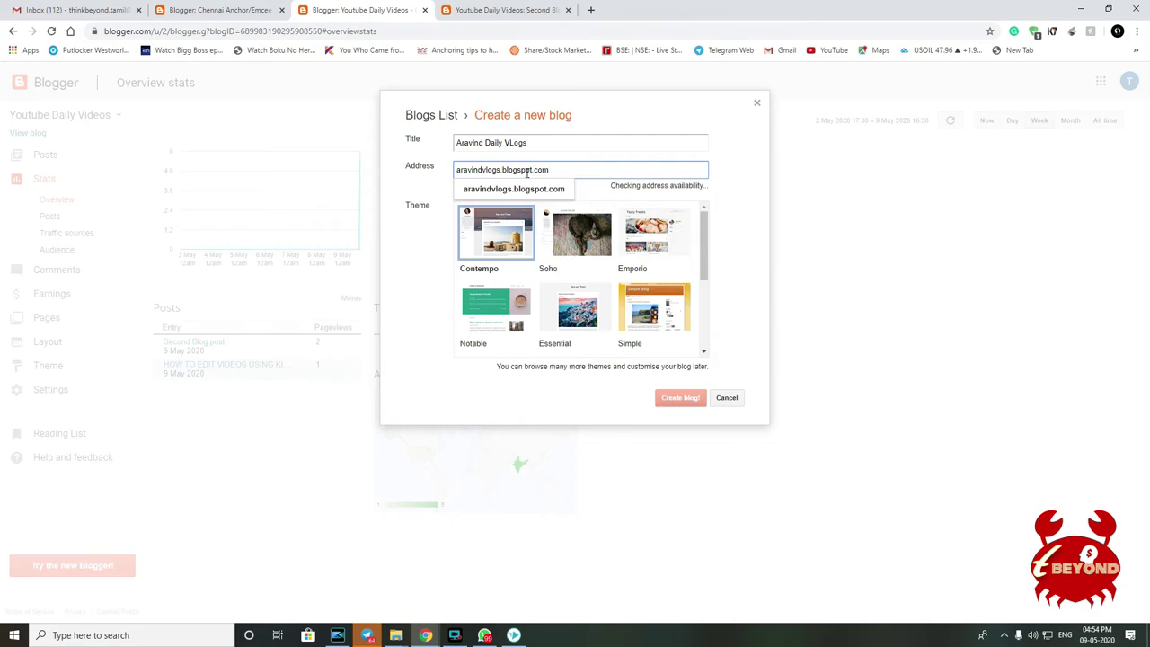
{"action": "left_click", "coordinate": [735, 196]}
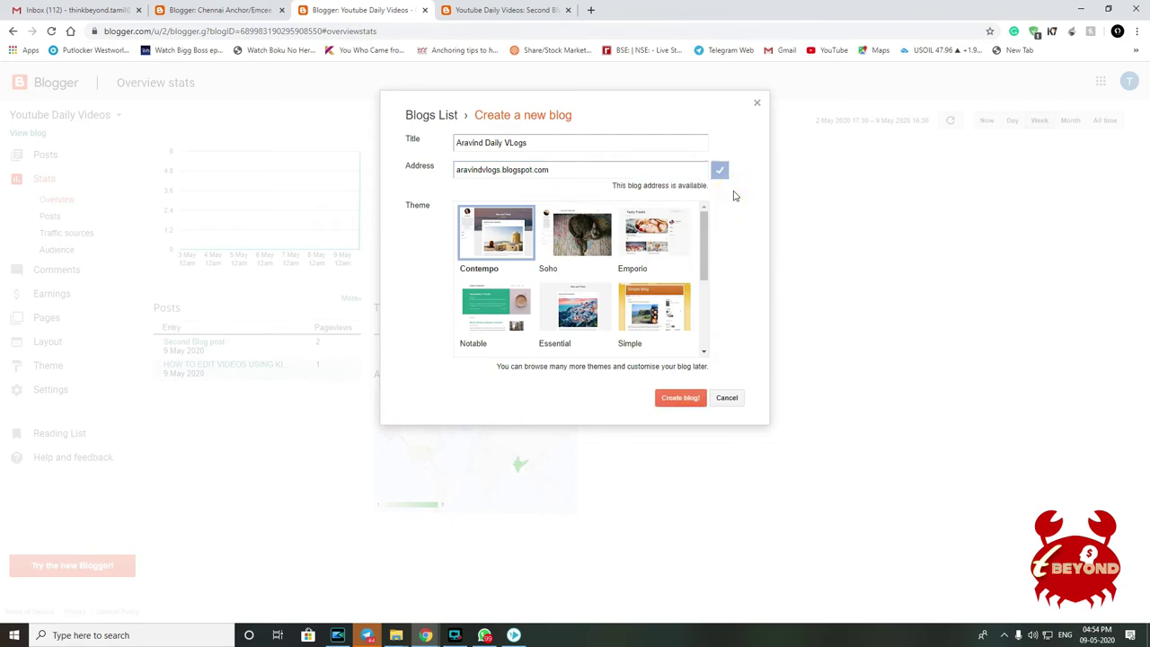
Create the blog without a Google Domains name and show the list of the account's blogs
{"action": "left_click", "coordinate": [691, 404]}
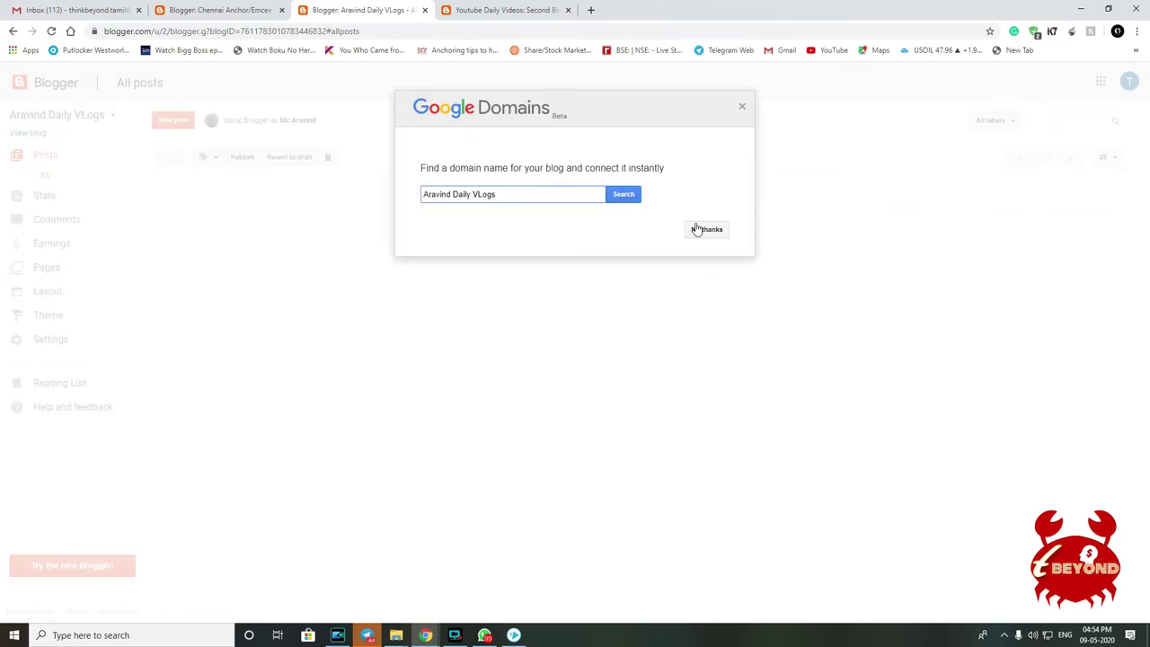
{"action": "left_click", "coordinate": [707, 231]}
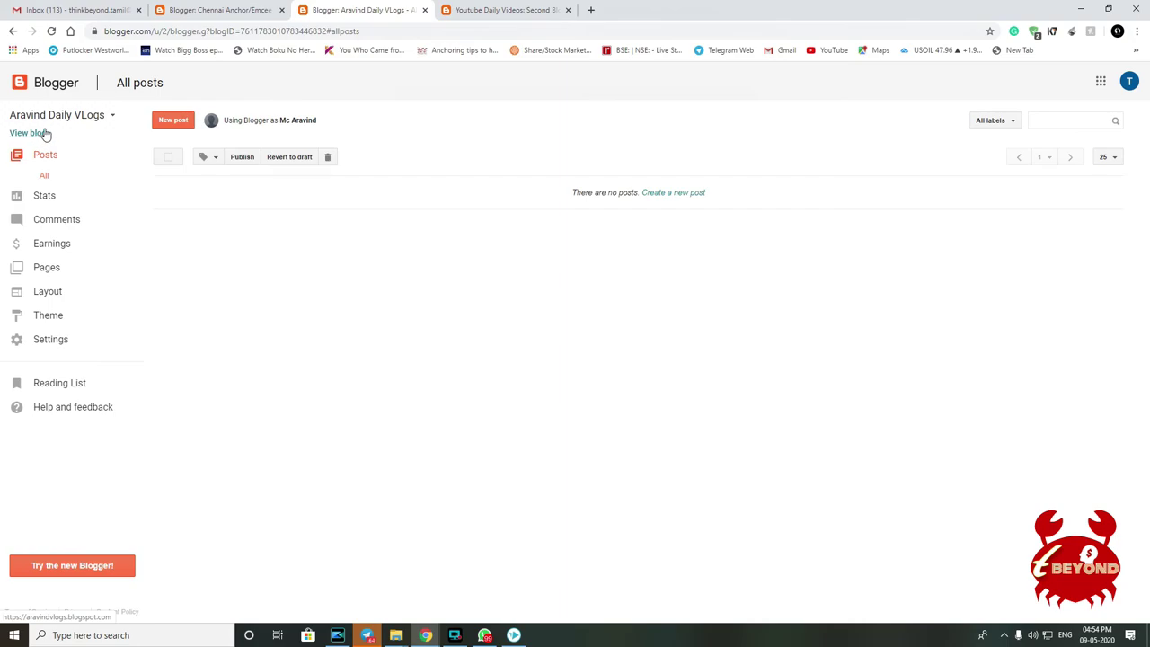
{"action": "left_click", "coordinate": [106, 117]}
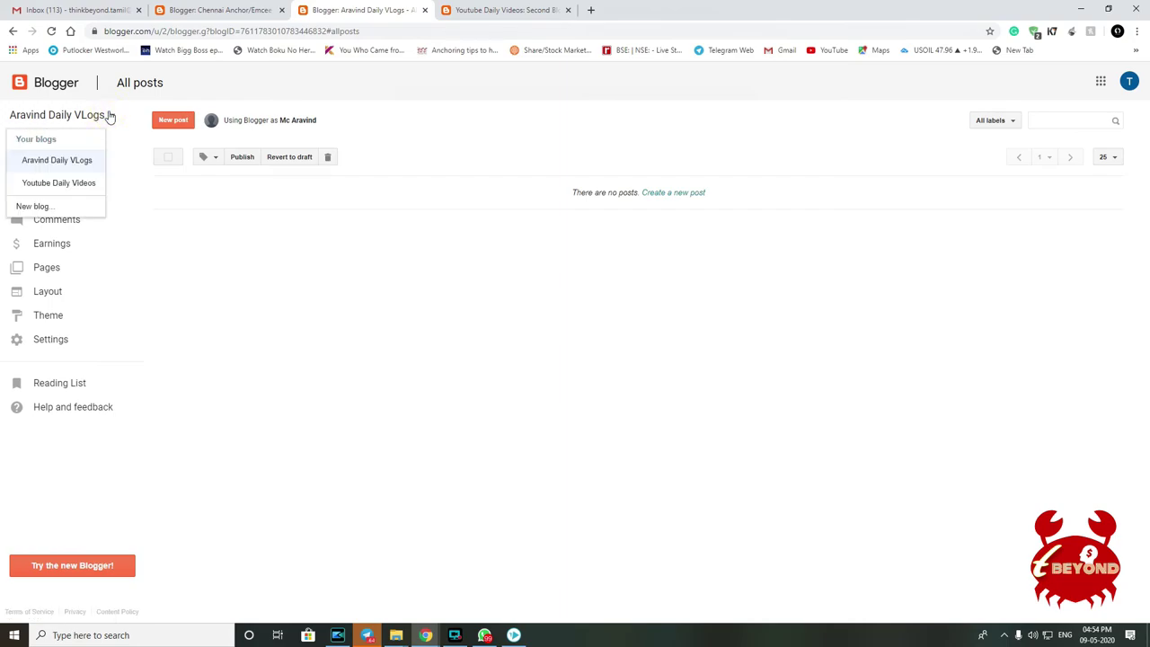
Dismiss the list of blogs and open a blank new post in the Daily VLogs blog
{"action": "left_click", "coordinate": [340, 258]}
{"action": "left_click", "coordinate": [185, 121]}
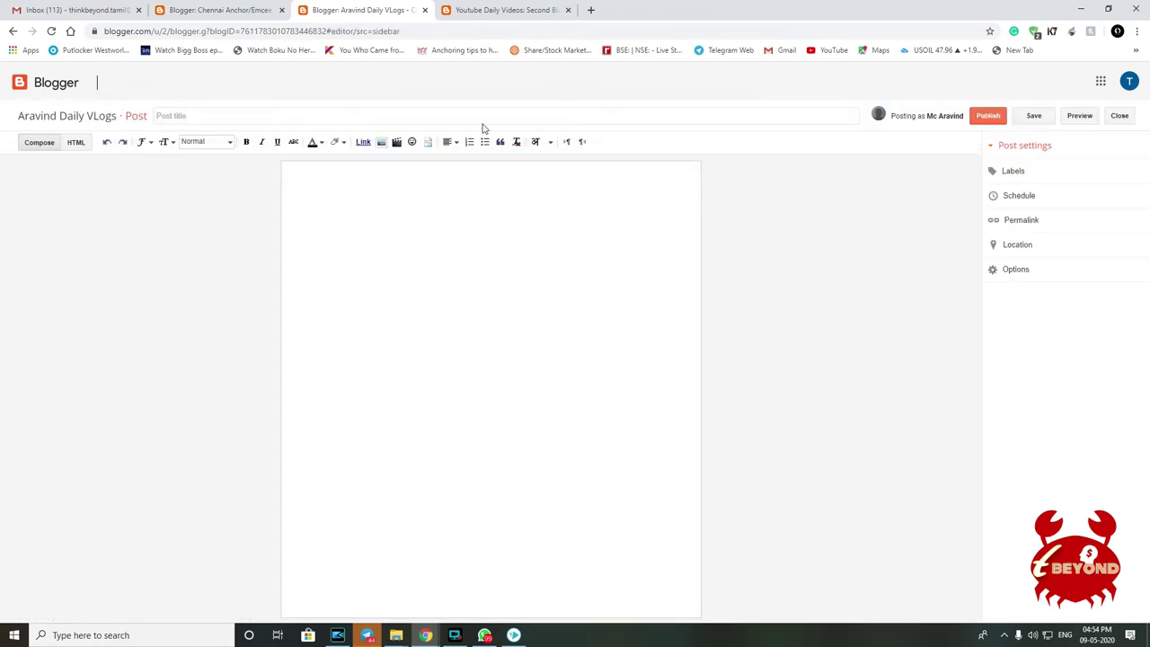
Open the live site of the other account's Chennai Anchor/Emcee Profile blog and view that account's list of blogs
{"action": "left_click", "coordinate": [263, 9]}
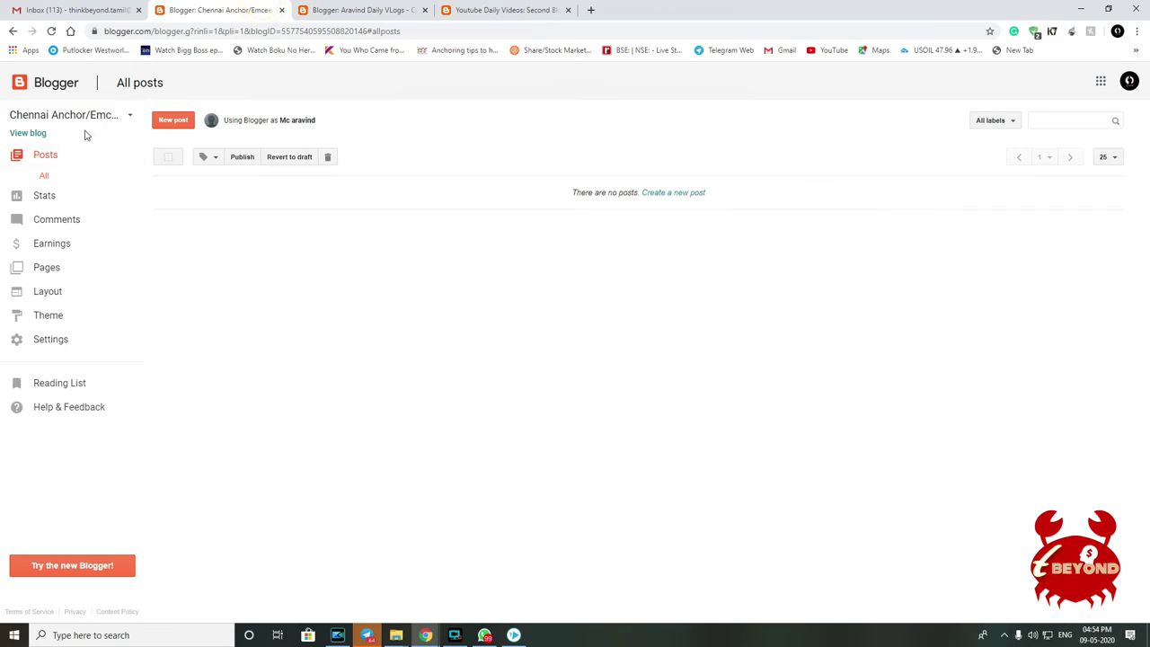
{"action": "left_click", "coordinate": [40, 133]}
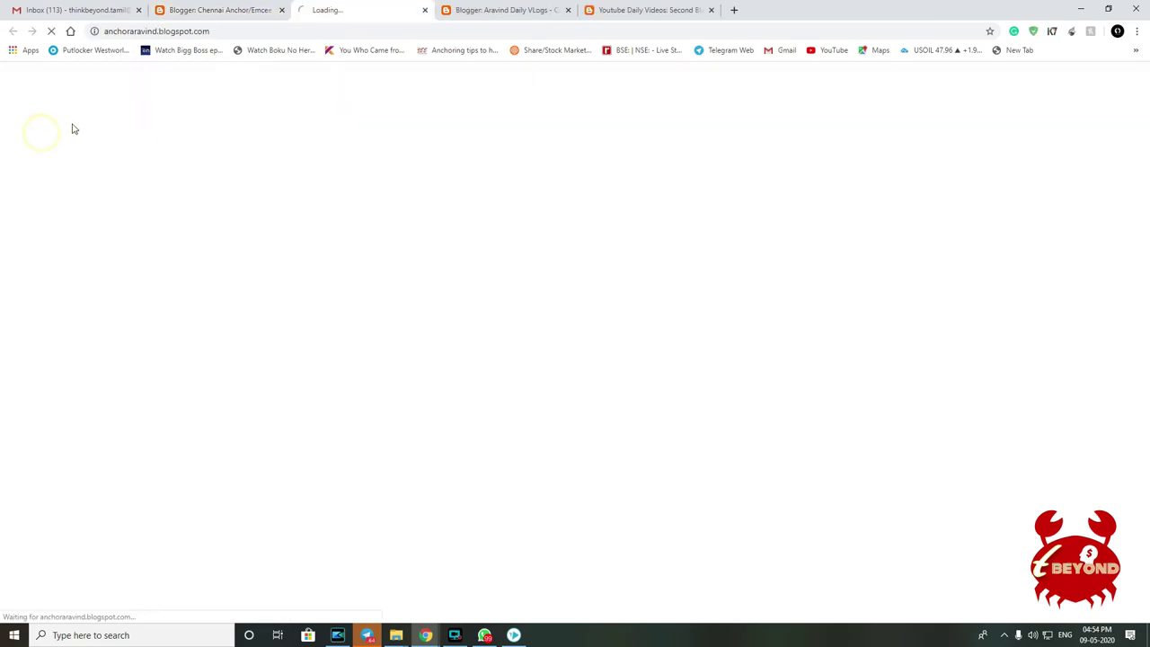
{"action": "left_click", "coordinate": [229, 9]}
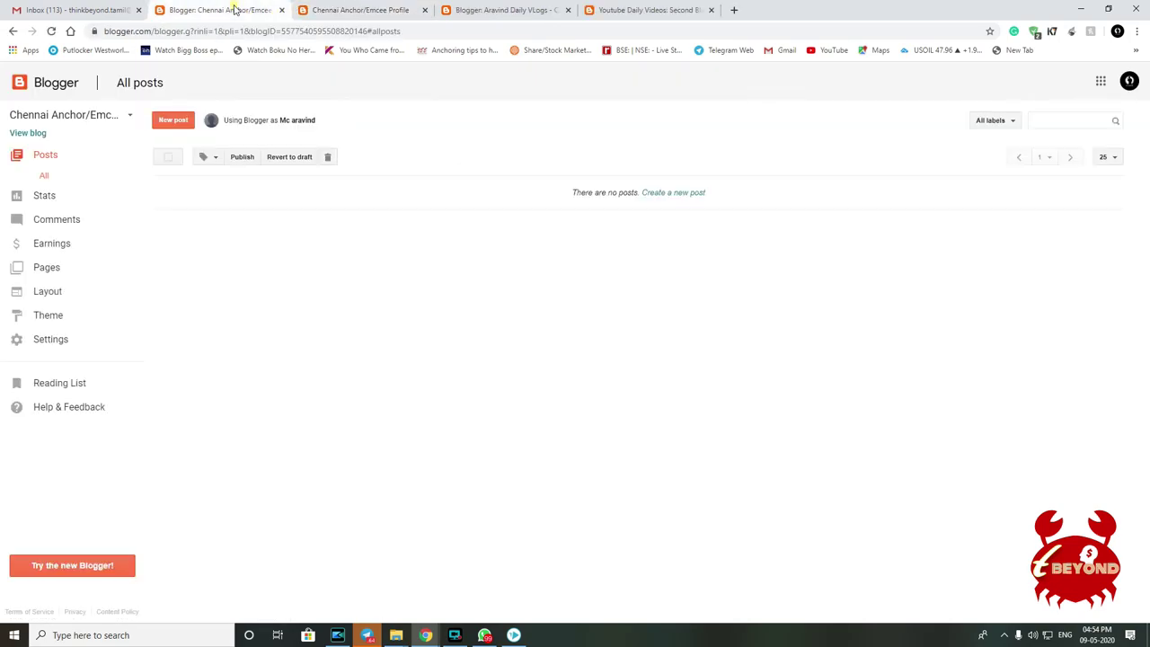
{"action": "left_click", "coordinate": [117, 117]}
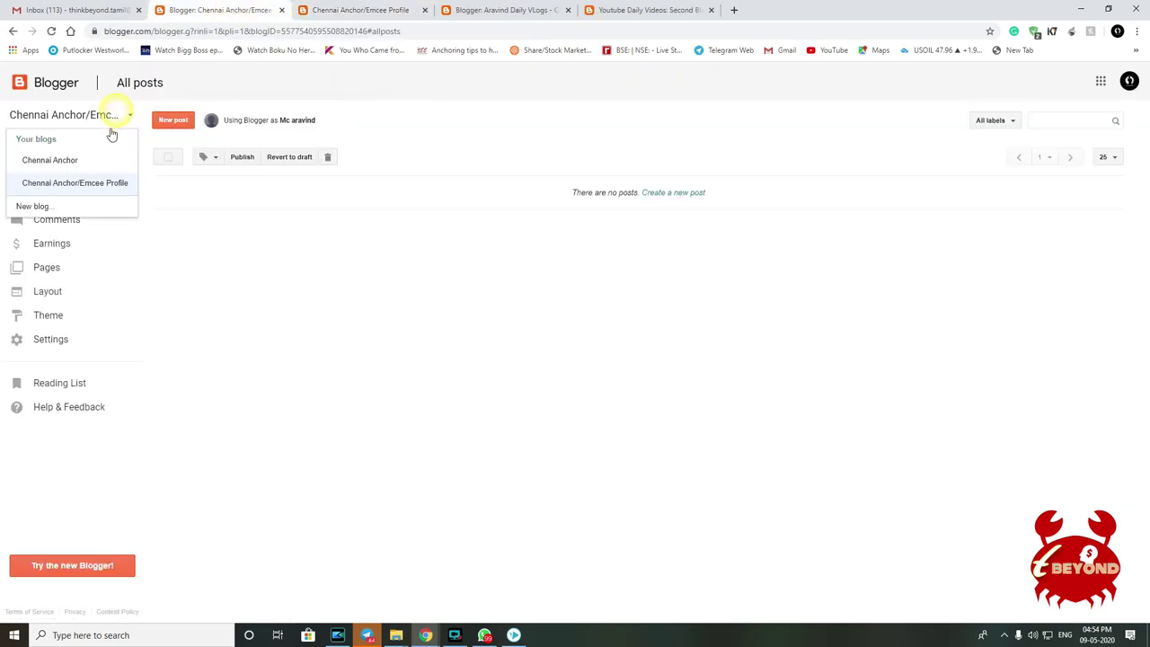
{"action": "left_click", "coordinate": [176, 285]}
Leave the blank Daily VLogs post and switch the dashboard to the Youtube Daily Videos blog
{"action": "left_click", "coordinate": [503, 10]}
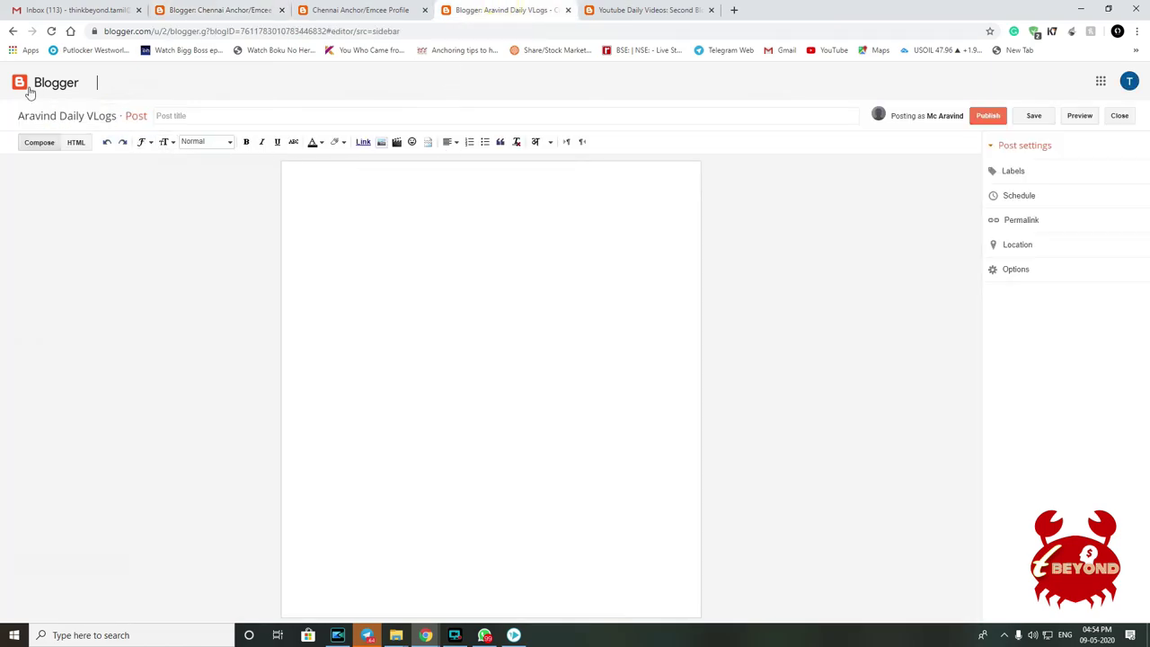
{"action": "left_click", "coordinate": [13, 31]}
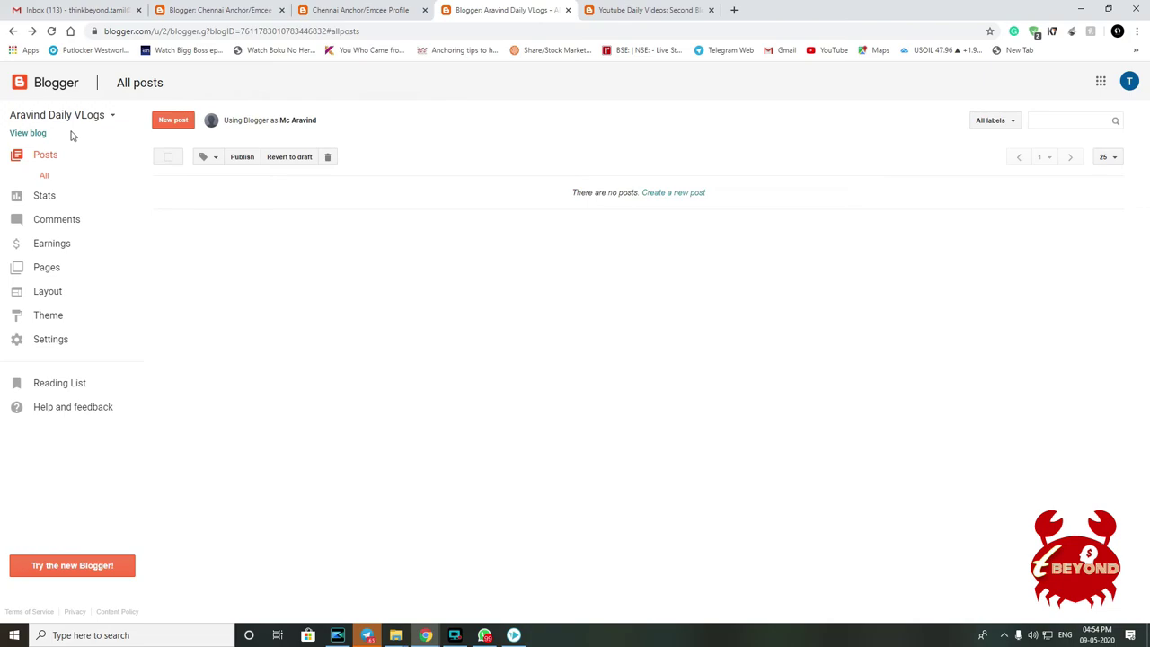
{"action": "left_click", "coordinate": [113, 115]}
{"action": "left_click", "coordinate": [66, 189]}
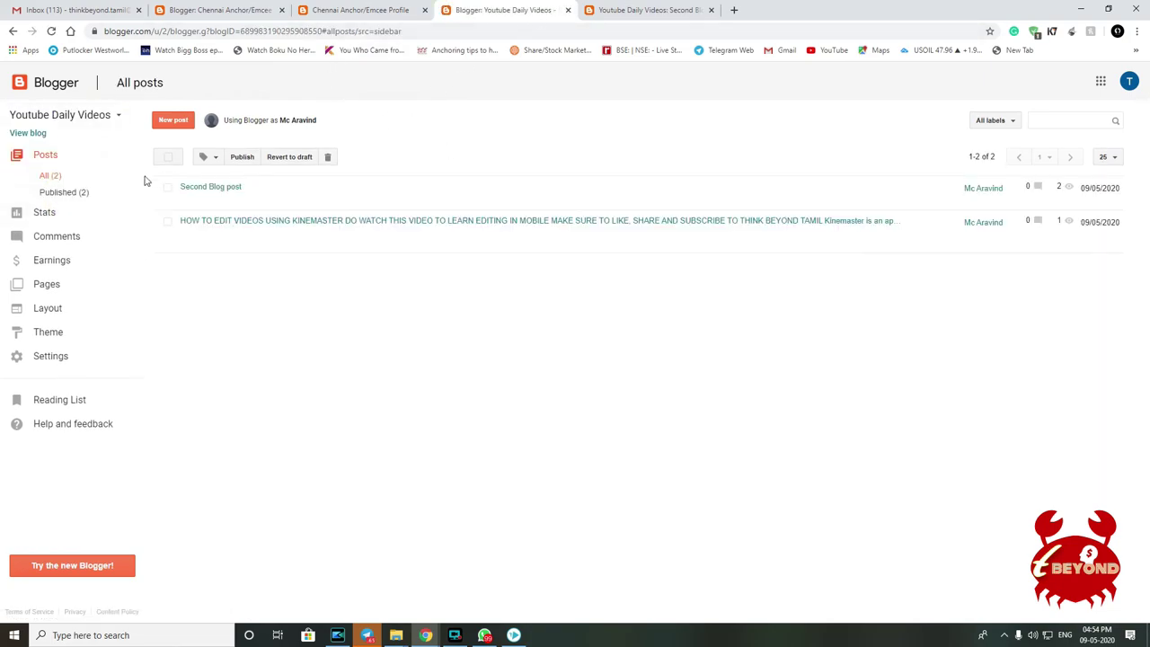
{"action": "left_click", "coordinate": [112, 115]}
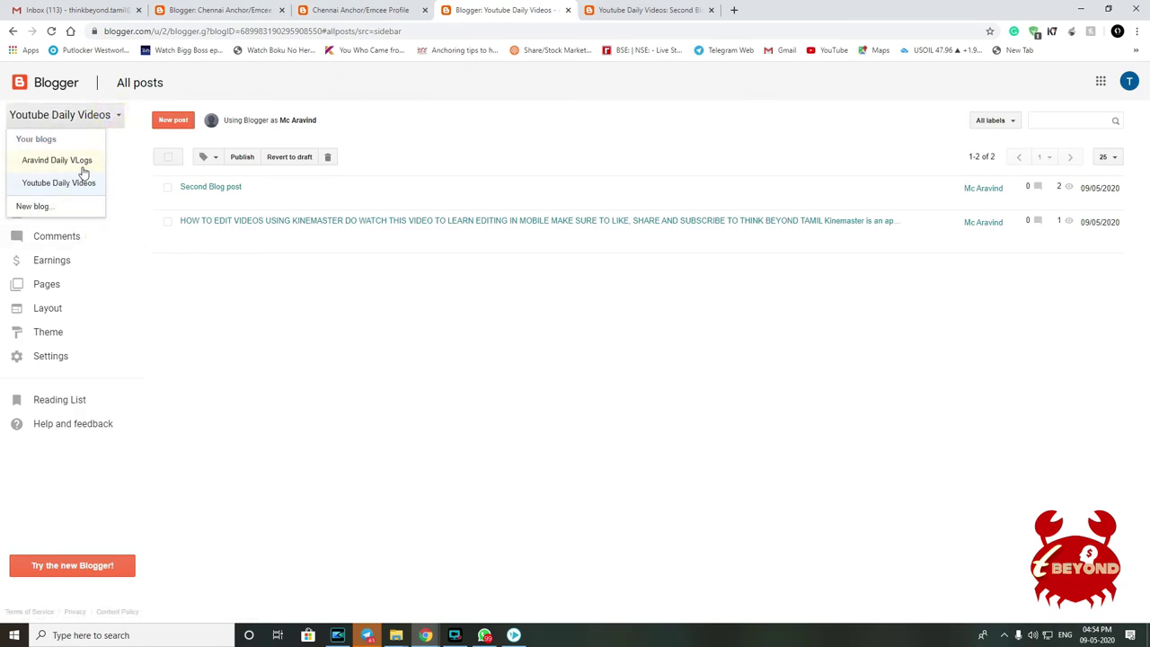
{"action": "left_click", "coordinate": [140, 248]}
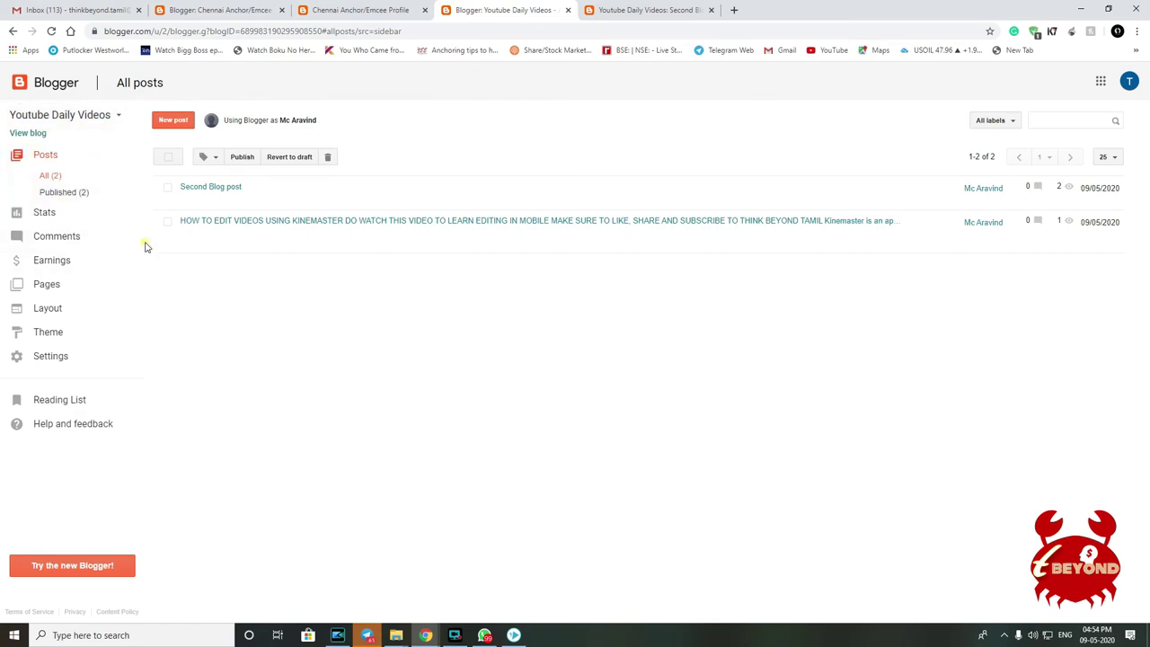
Show the blog's published posts, open the Kinemaster video editing post in the editor and return to the list
{"action": "left_click", "coordinate": [69, 175]}
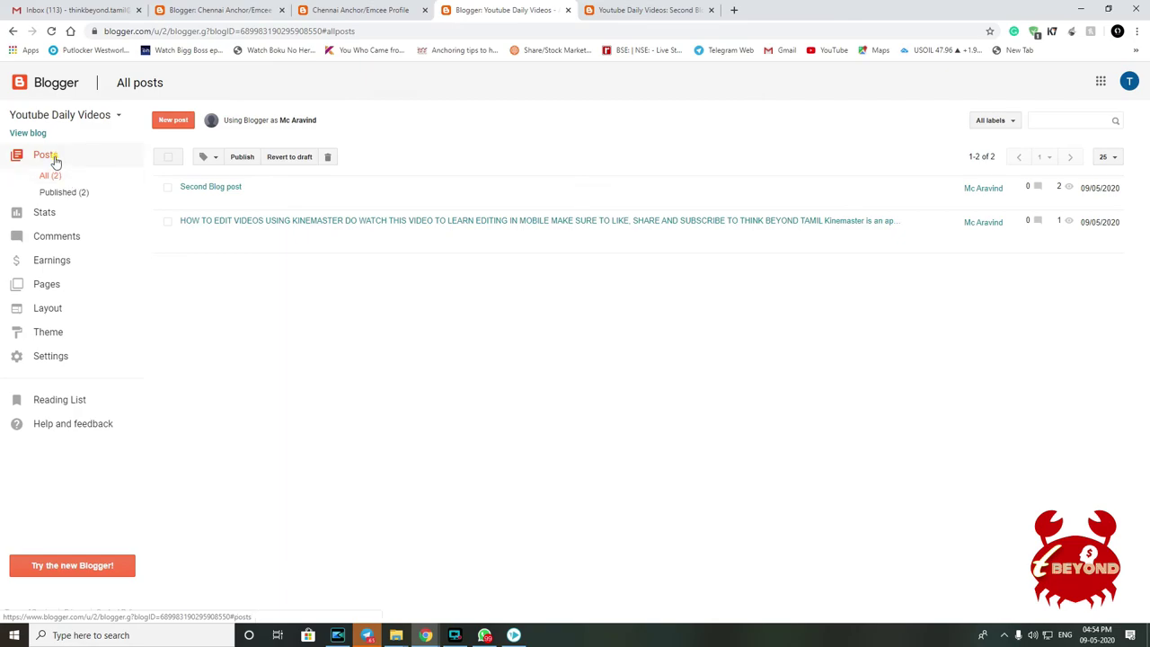
{"action": "left_click", "coordinate": [59, 191]}
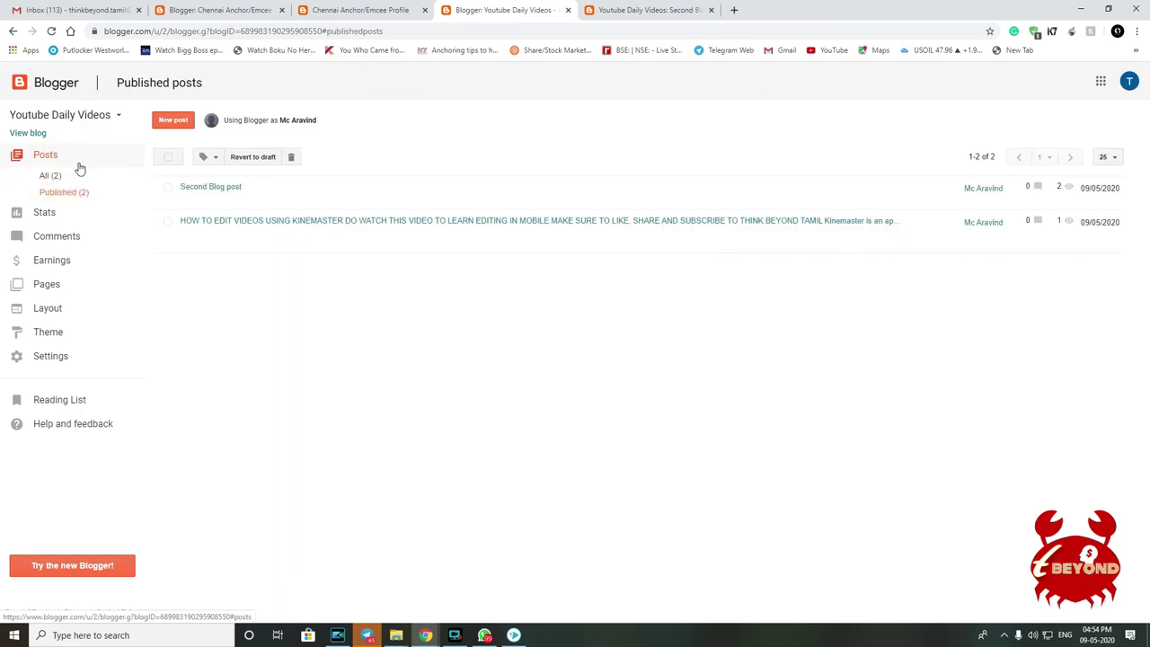
{"action": "left_click", "coordinate": [319, 223]}
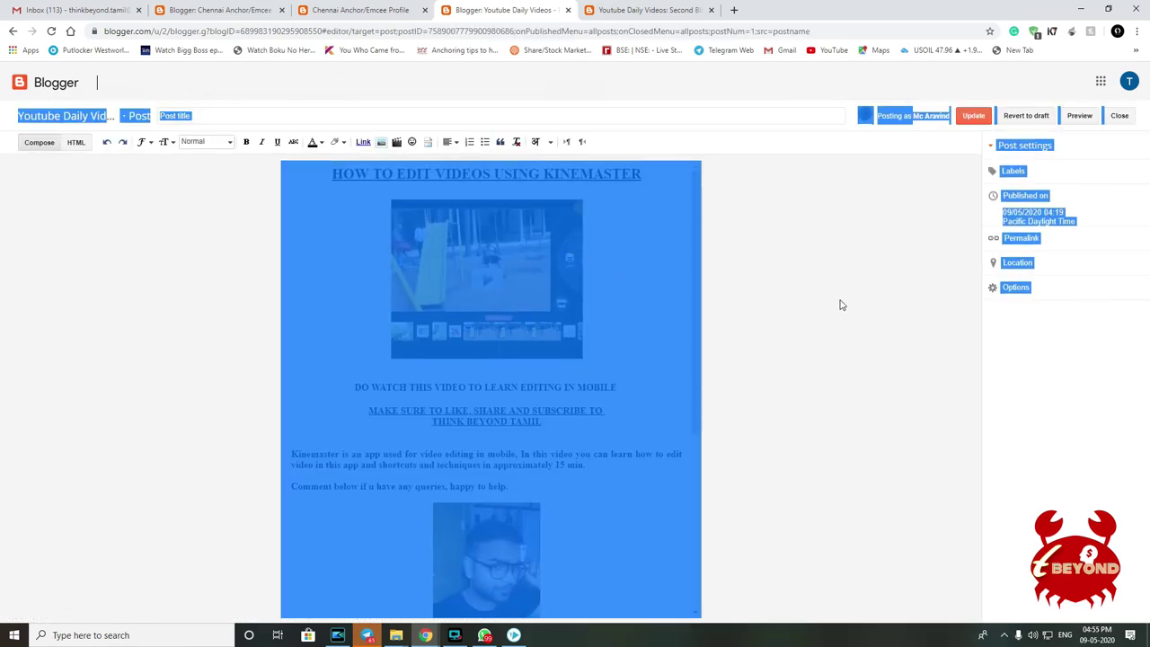
{"action": "left_click", "coordinate": [14, 31]}
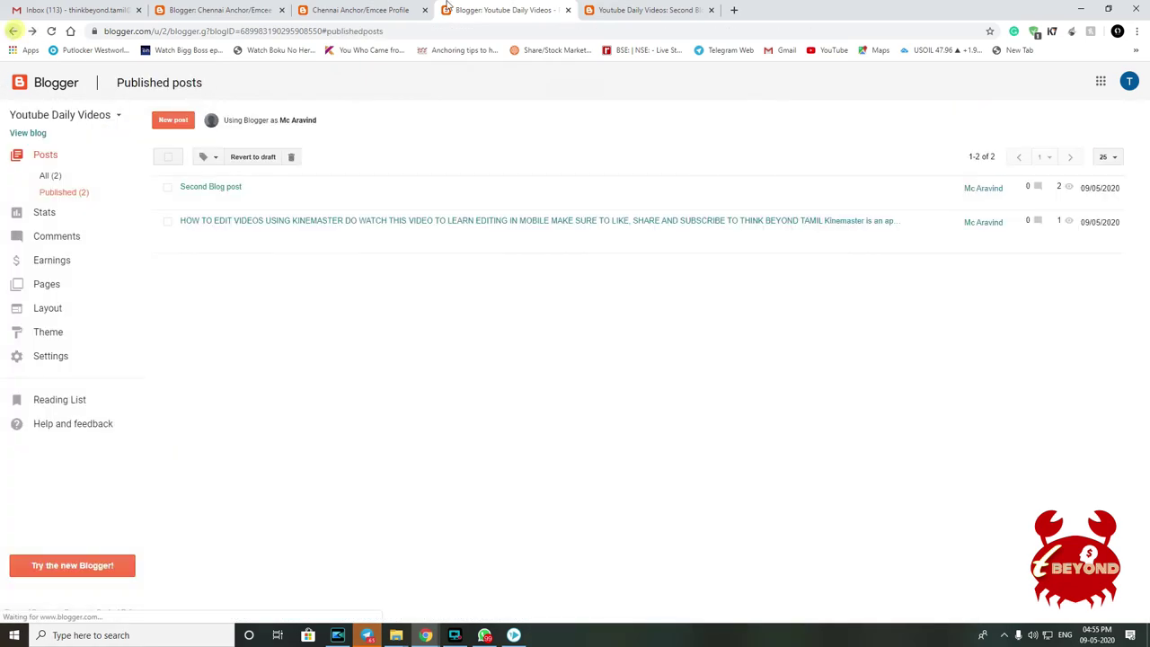
Open the Kinemaster post from the live blog's archive and examine its video, text and picture from start to end
{"action": "left_click", "coordinate": [638, 10]}
{"action": "scroll", "coordinate": [627, 270], "scroll_direction": "down", "scroll_amount": 3}
{"action": "scroll", "coordinate": [617, 318], "scroll_direction": "up", "scroll_amount": 3}
{"action": "left_click", "coordinate": [738, 317]}
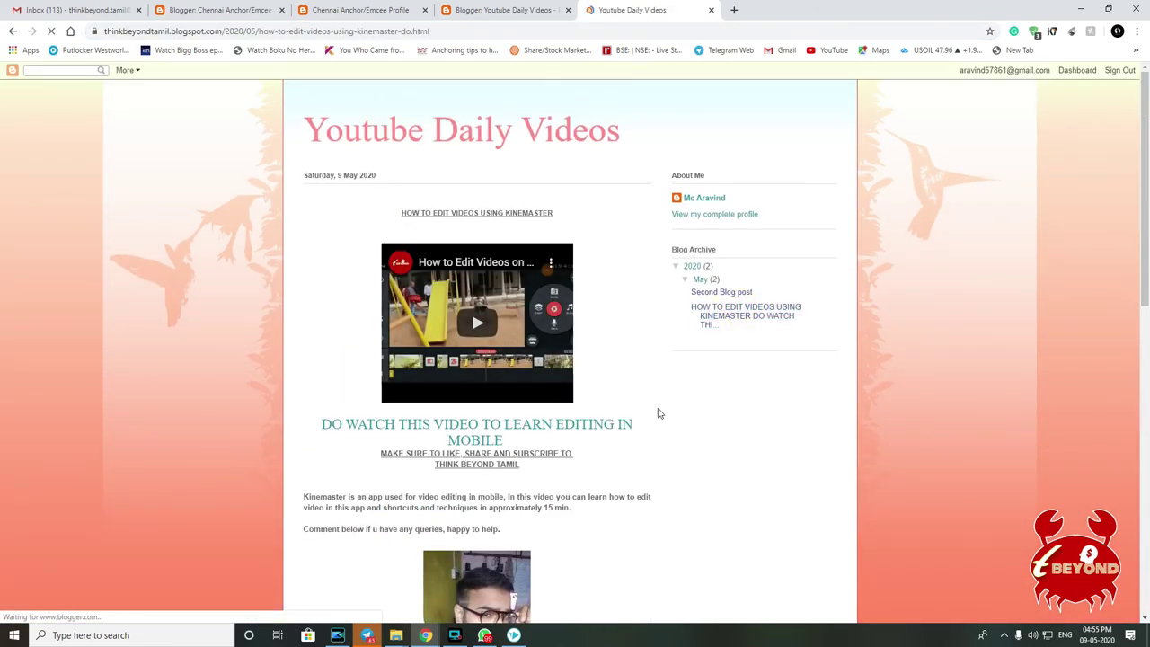
{"action": "scroll", "coordinate": [709, 424], "scroll_direction": "down", "scroll_amount": 5}
{"action": "scroll", "coordinate": [706, 420], "scroll_direction": "up", "scroll_amount": 3}
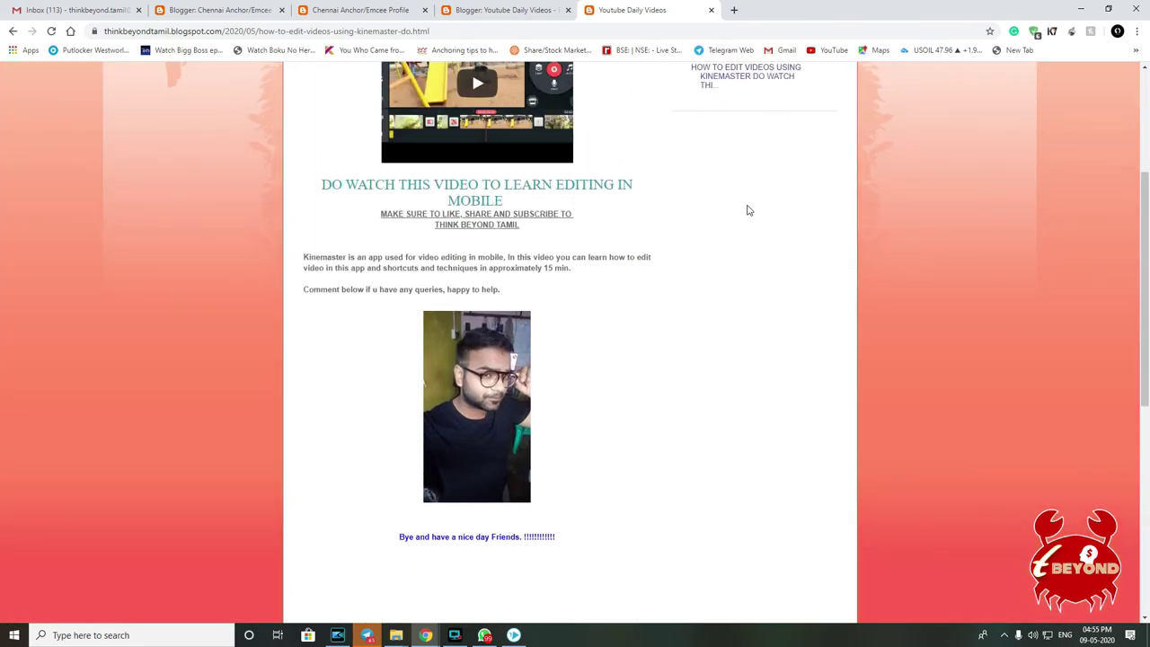
{"action": "scroll", "coordinate": [748, 211], "scroll_direction": "up", "scroll_amount": 2}
{"action": "scroll", "coordinate": [604, 402], "scroll_direction": "up", "scroll_amount": 1}
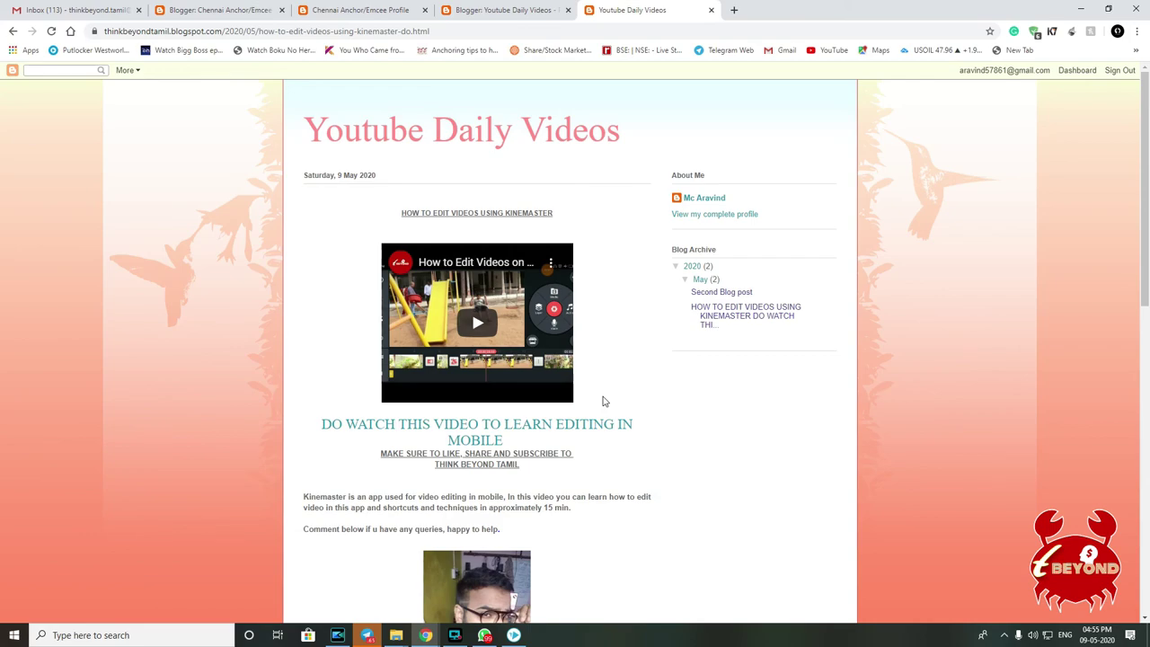
{"action": "scroll", "coordinate": [600, 391], "scroll_direction": "down", "scroll_amount": 2}
{"action": "scroll", "coordinate": [590, 339], "scroll_direction": "up", "scroll_amount": 2}
{"action": "scroll", "coordinate": [589, 338], "scroll_direction": "down", "scroll_amount": 3}
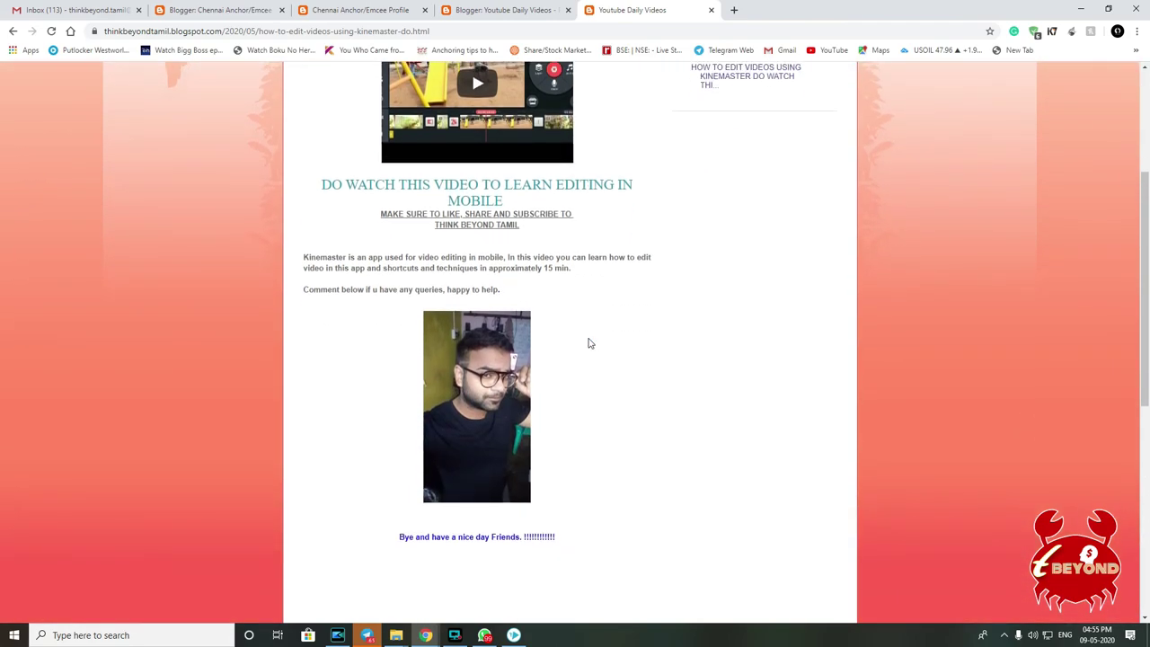
{"action": "scroll", "coordinate": [589, 345], "scroll_direction": "up", "scroll_amount": 2}
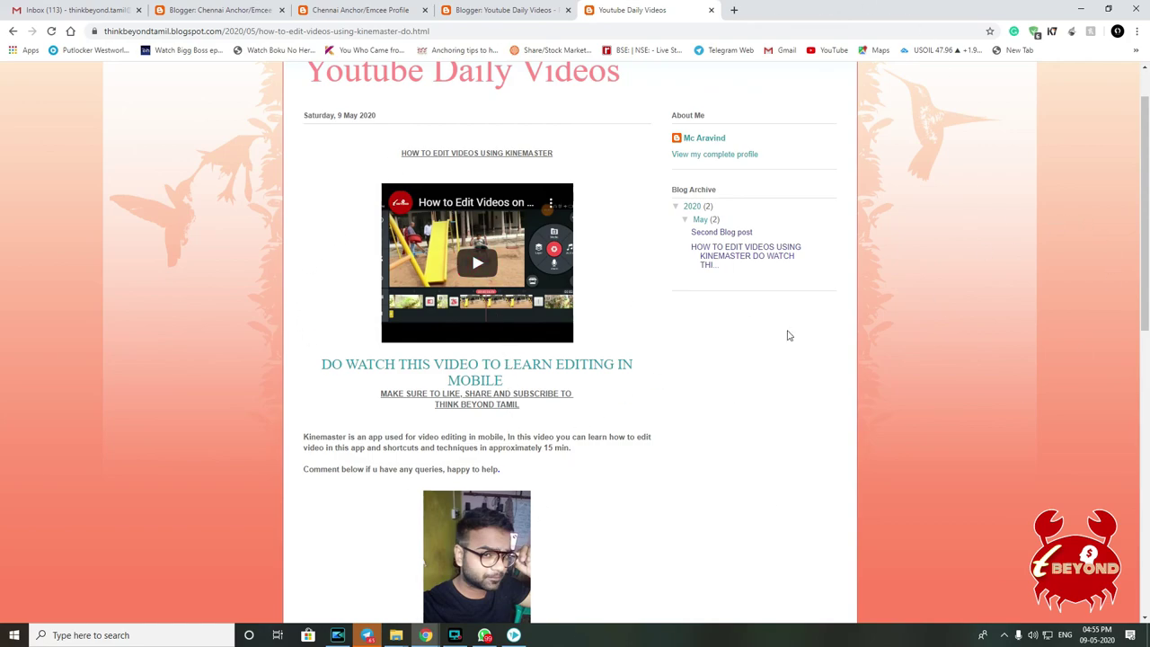
{"action": "left_click", "coordinate": [455, 635]}
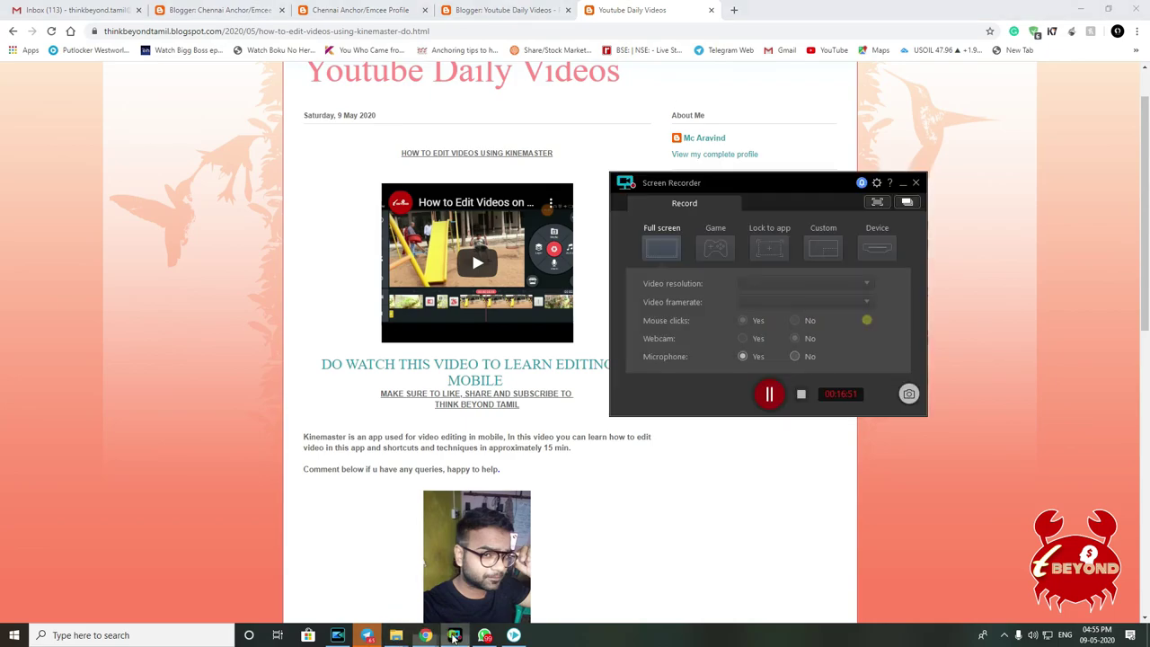
{"action": "left_click", "coordinate": [783, 395]}
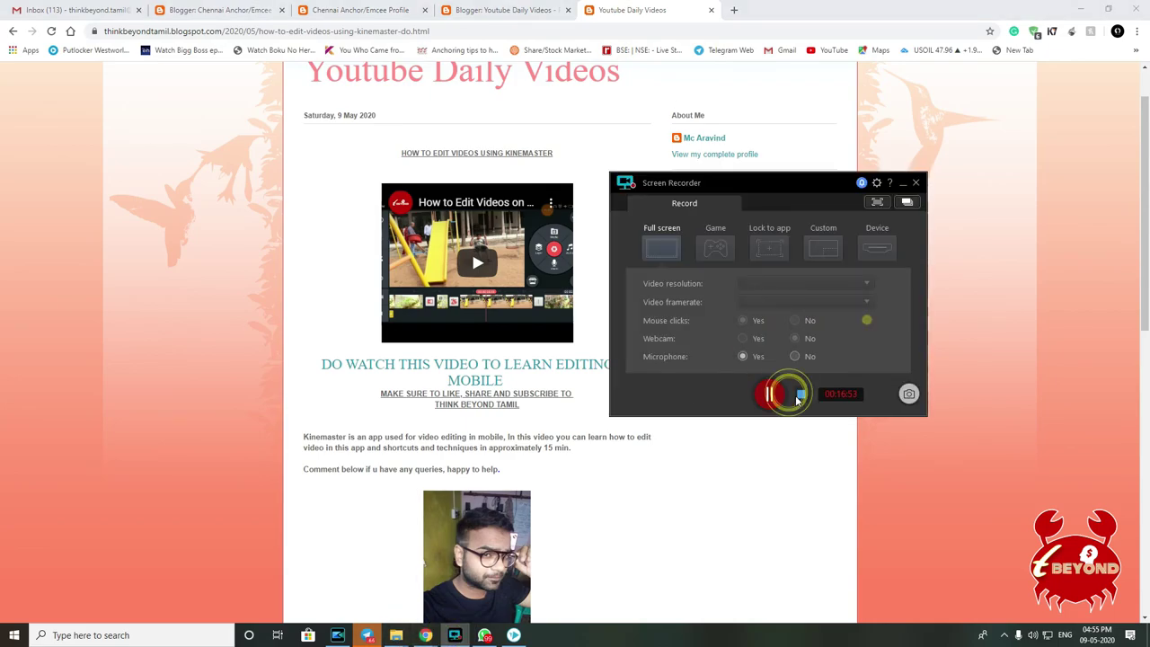